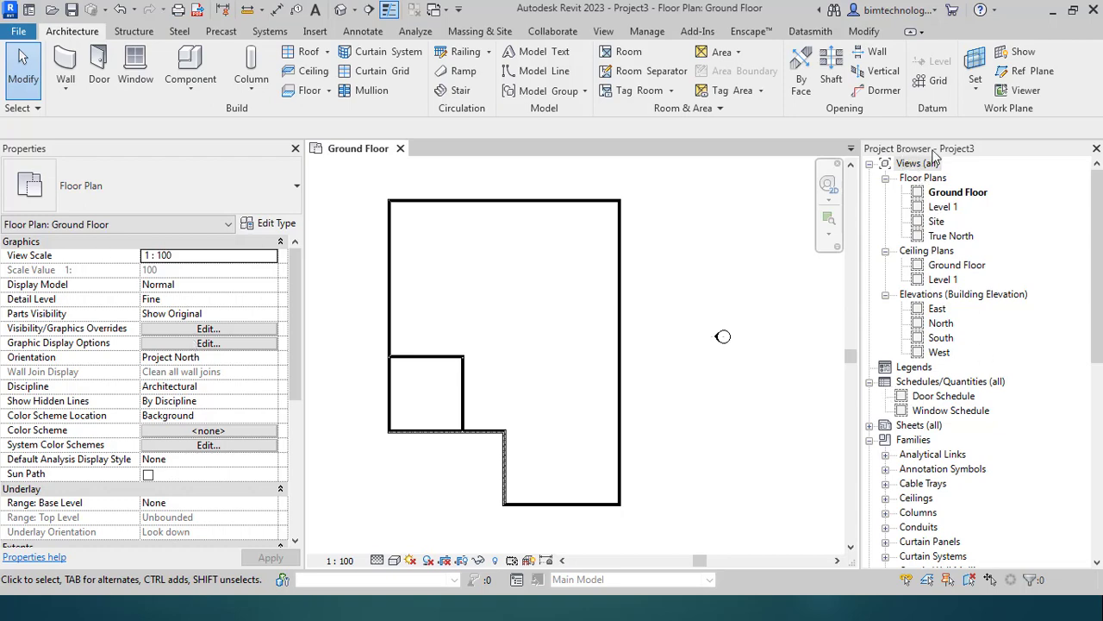
Step: List the seven M_Single-Flush door types, select 0762 x 2032mm, and bring up the Insert tools
scroll(942, 355, down, 7)
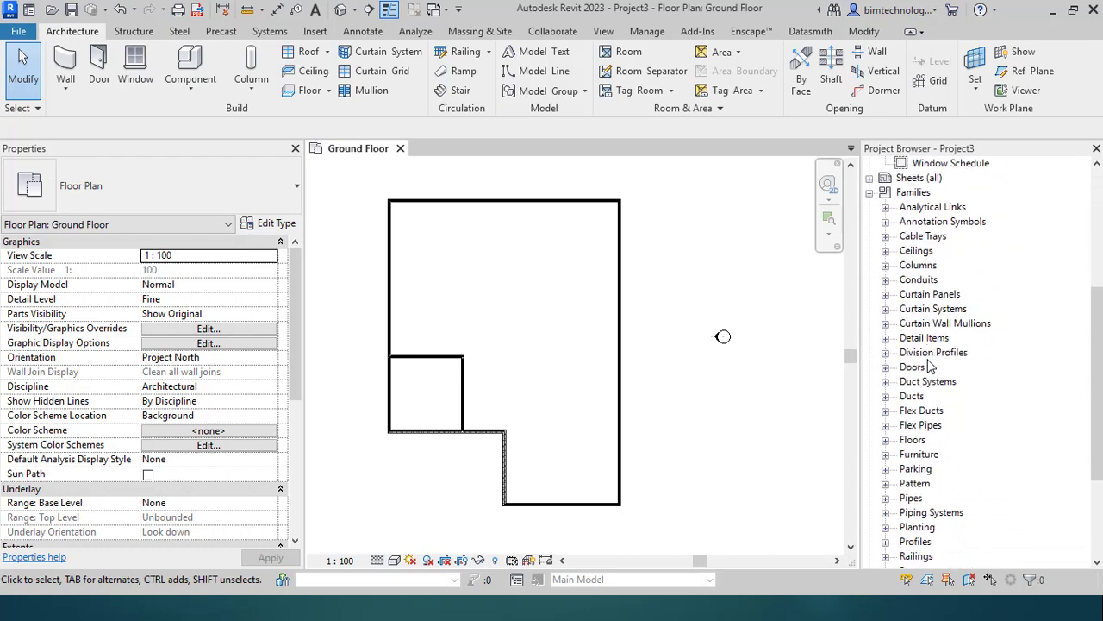
scroll(918, 377, down, 4)
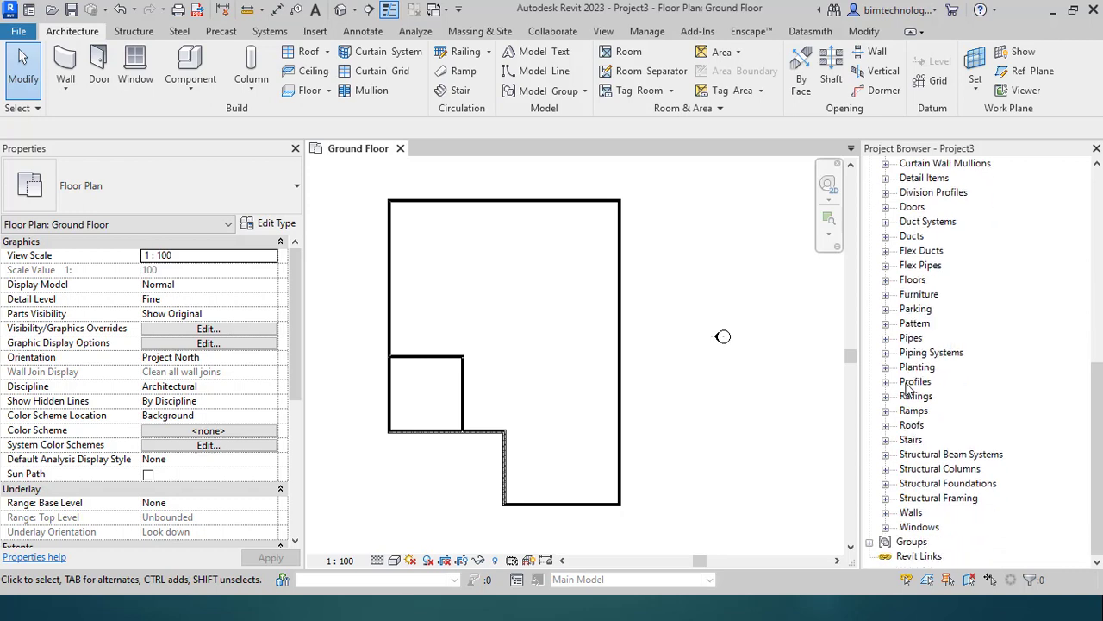
scroll(905, 388, up, 5)
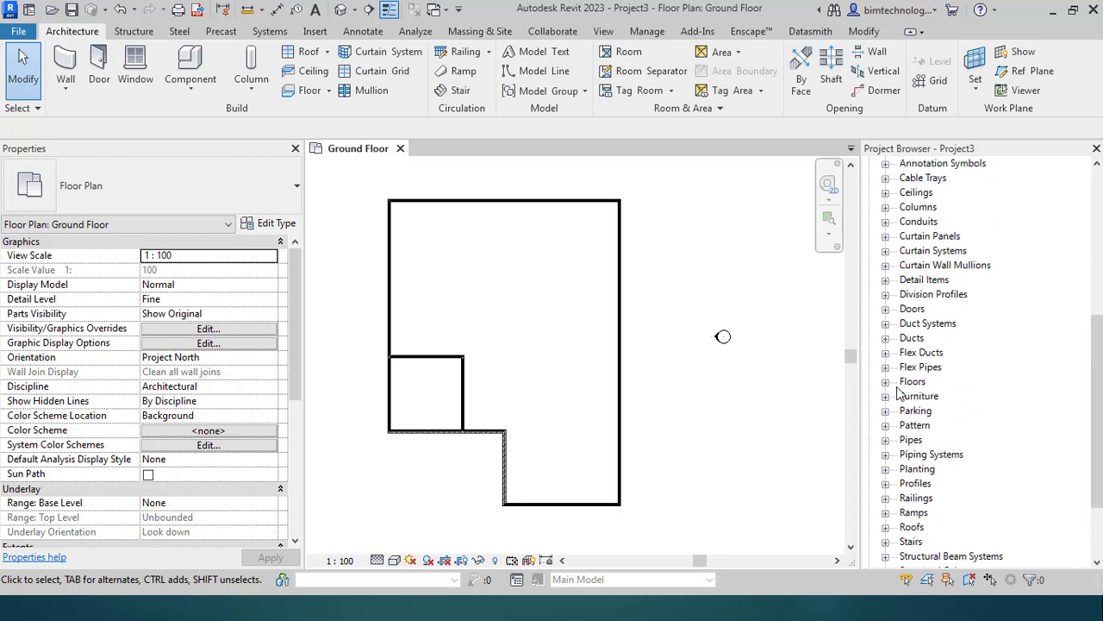
scroll(897, 395, up, 1)
scroll(897, 395, down, 2)
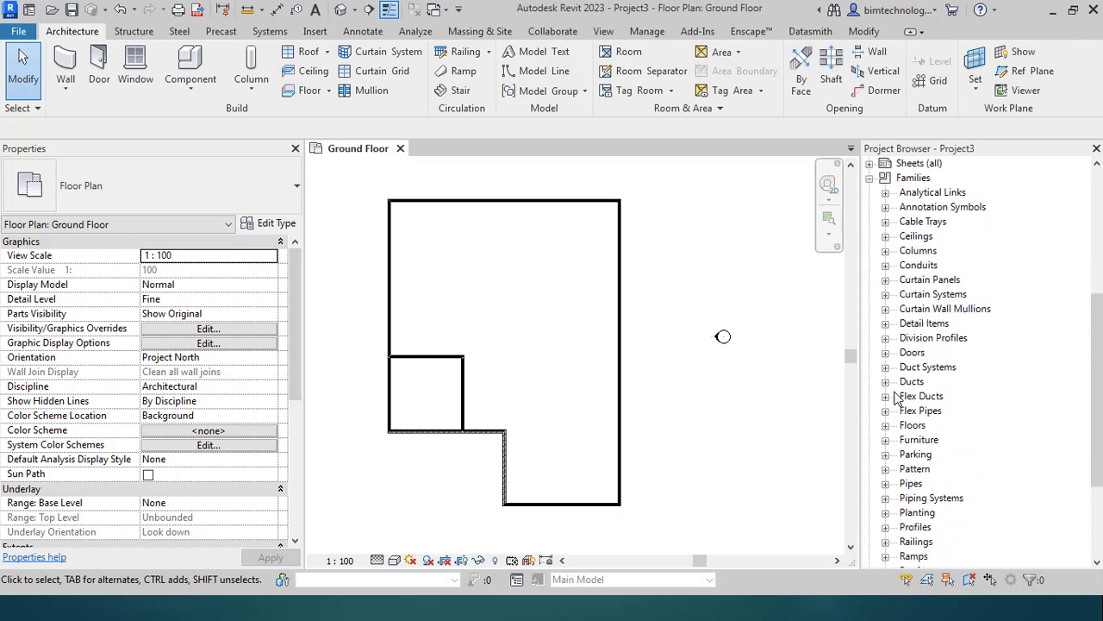
scroll(897, 397, down, 3)
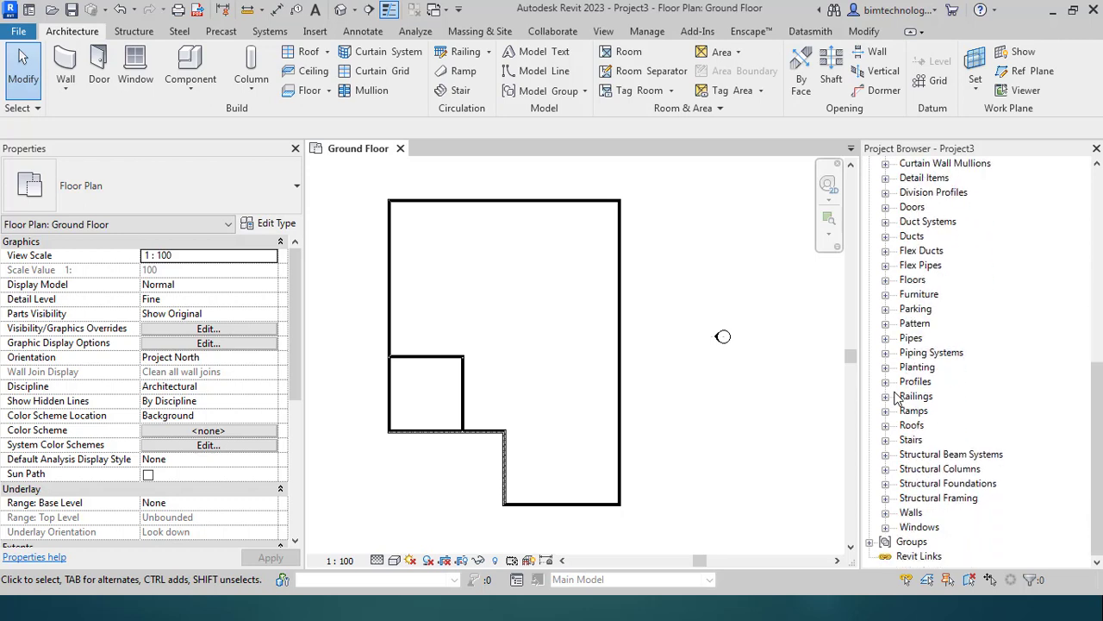
scroll(897, 396, up, 2)
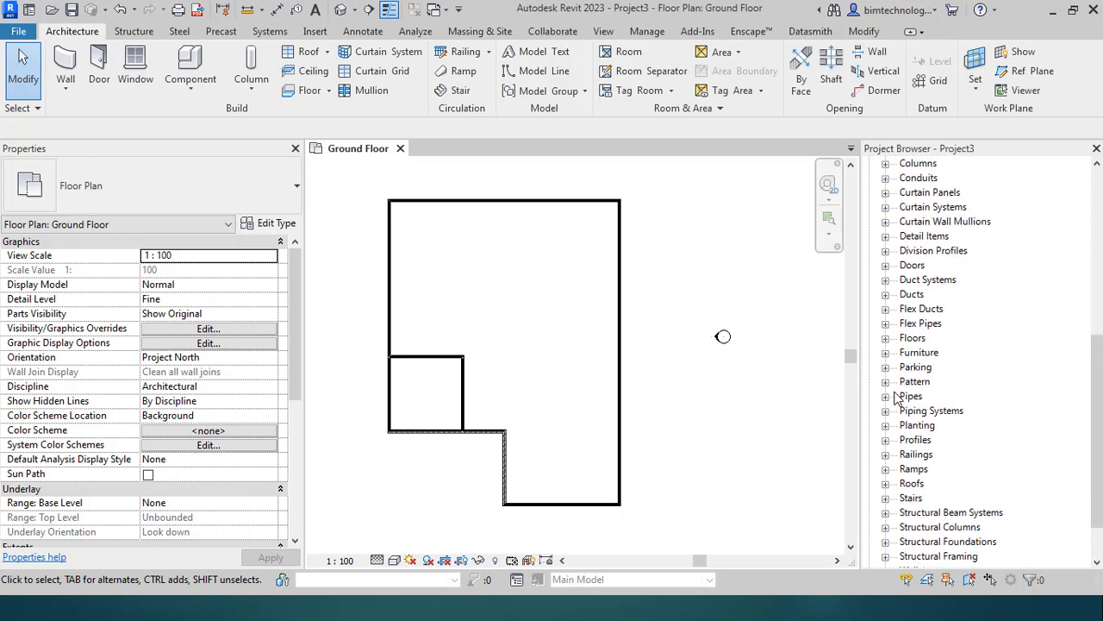
click(886, 266)
click(901, 279)
click(969, 295)
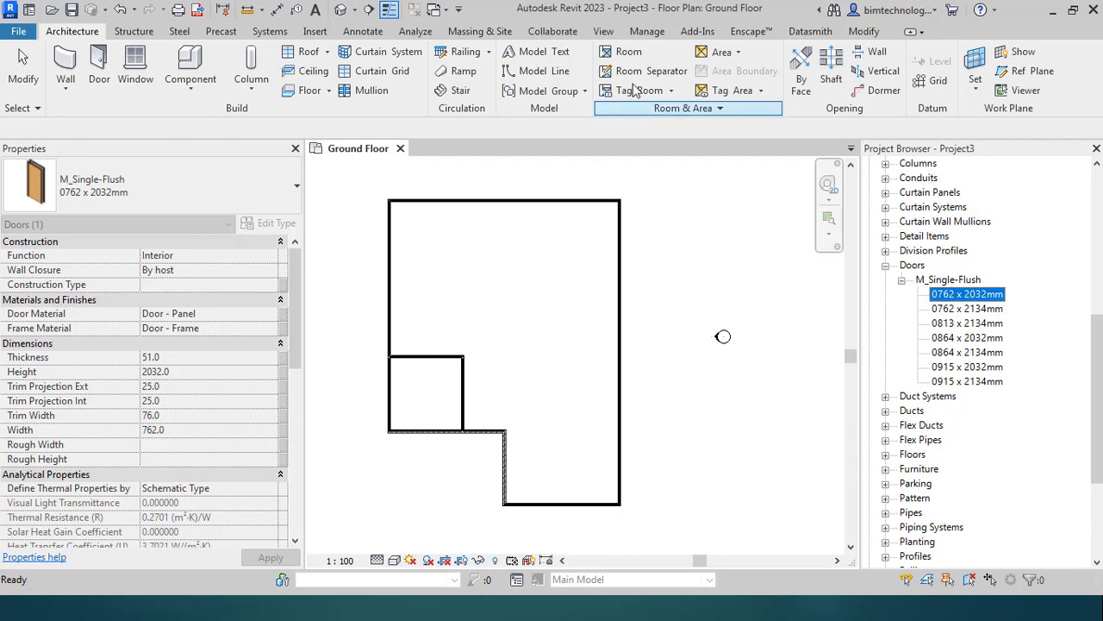
click(316, 33)
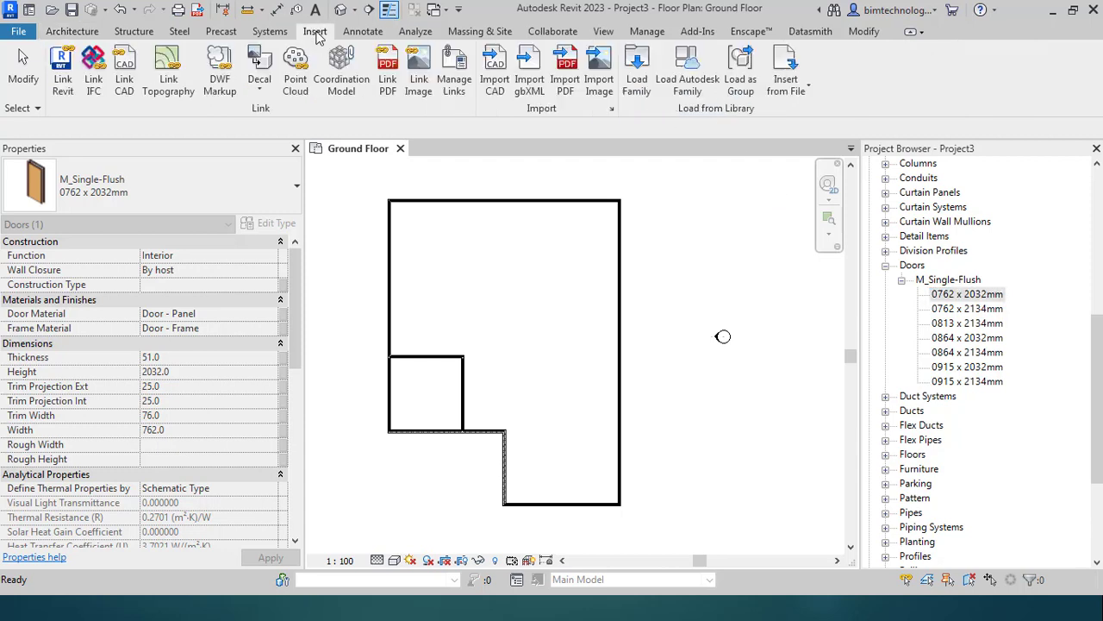
Step: Start loading an Autodesk library family, dismissing the save-project reminder
click(687, 82)
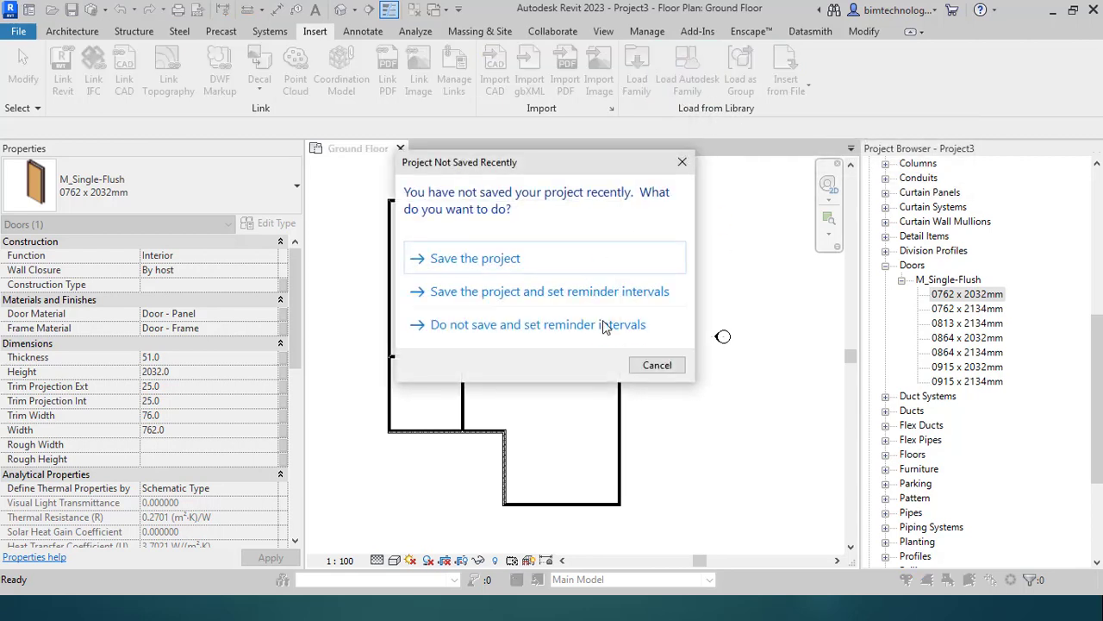
click(653, 365)
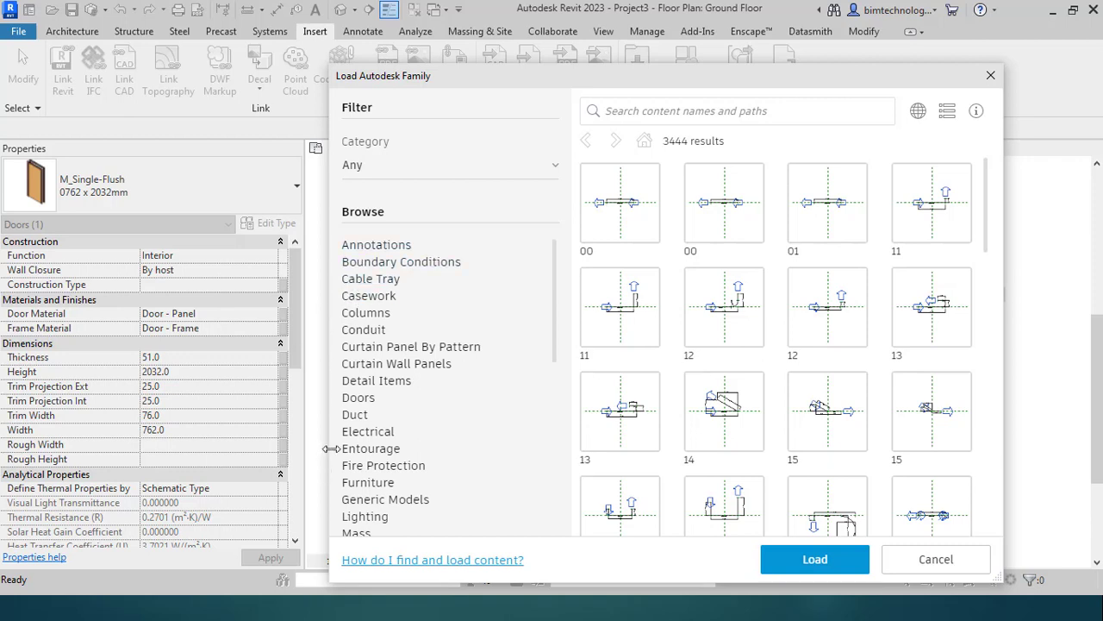
click(78, 136)
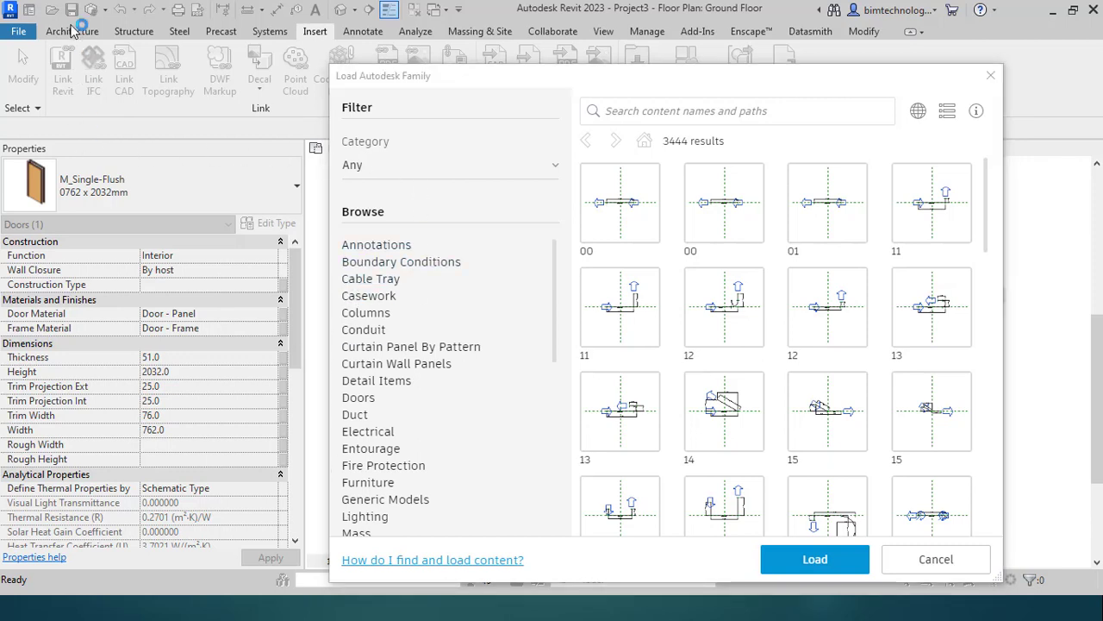
Step: Filter the Autodesk library to the Doors > External Doors category
click(379, 173)
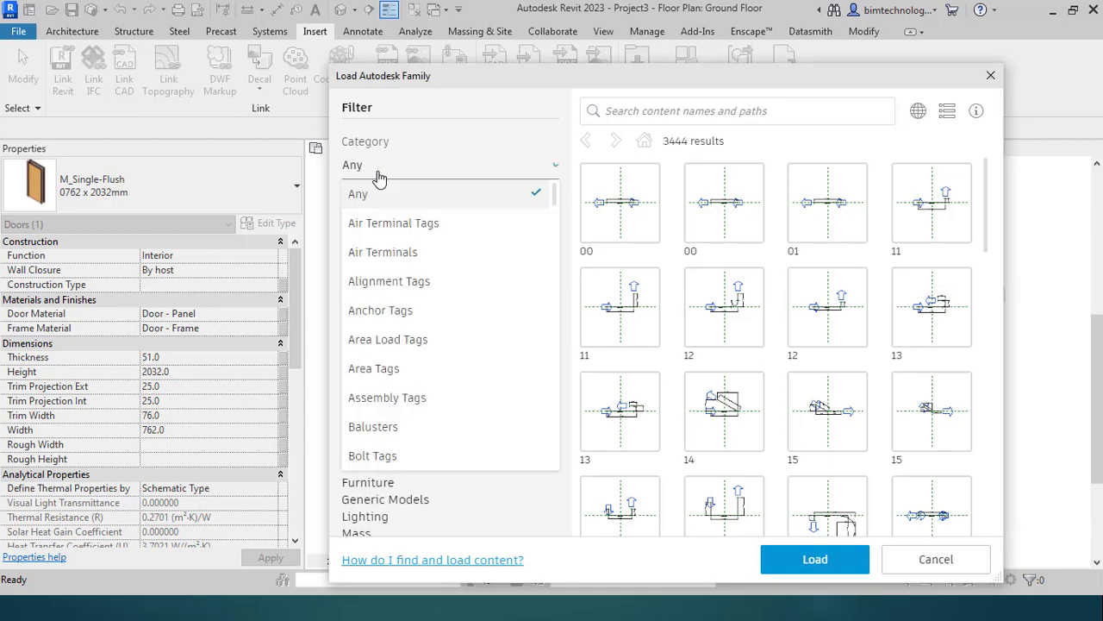
scroll(392, 279, down, 9)
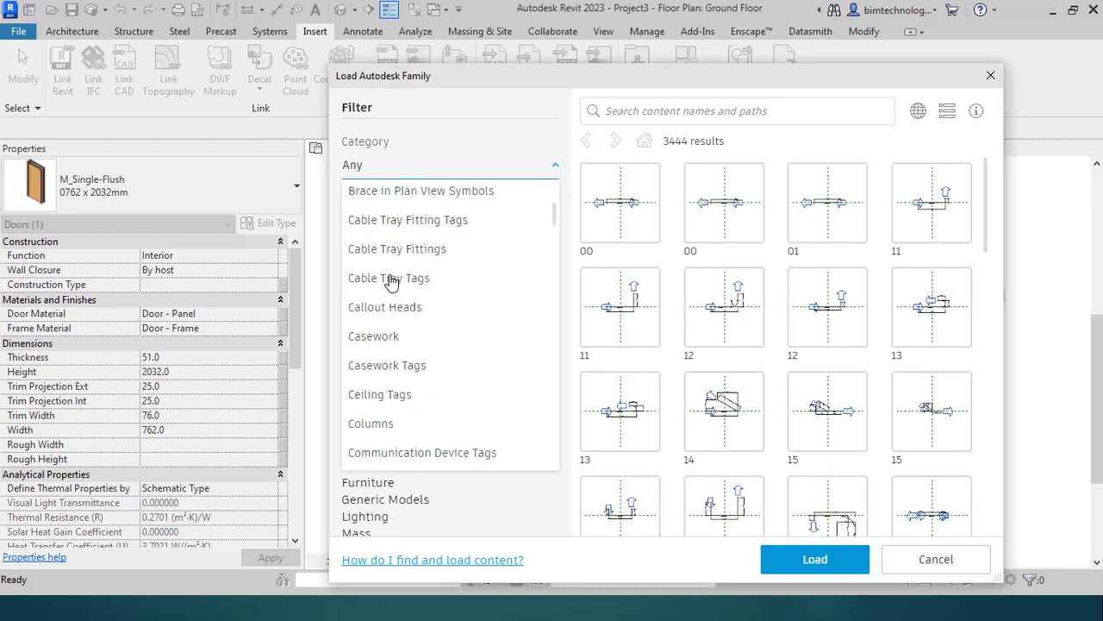
scroll(387, 282, down, 5)
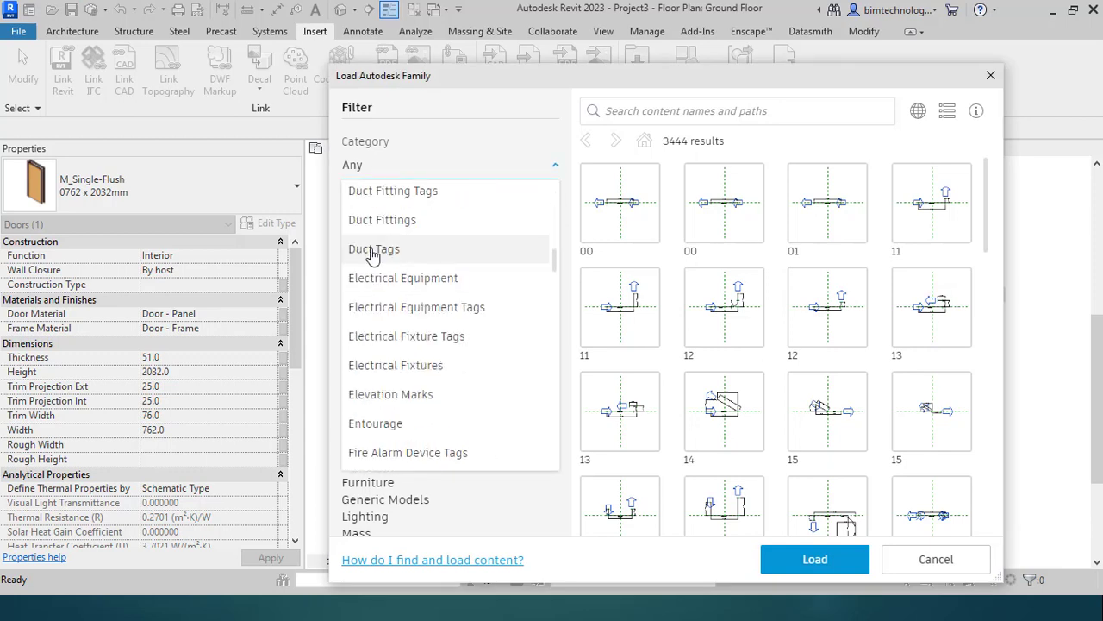
scroll(371, 259, up, 1)
scroll(368, 263, up, 1)
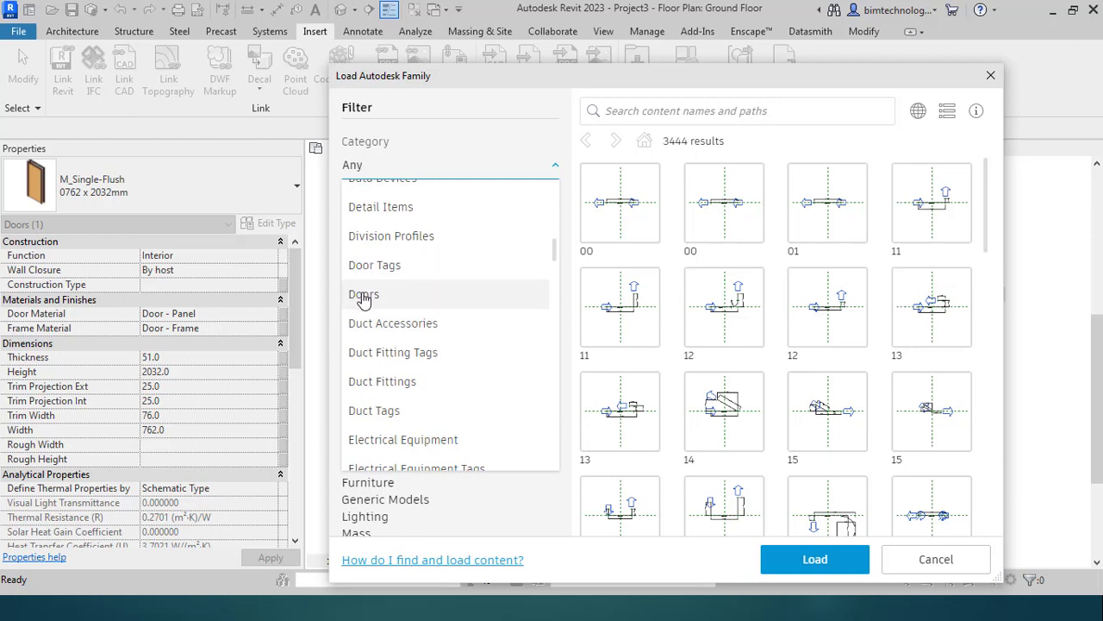
click(360, 297)
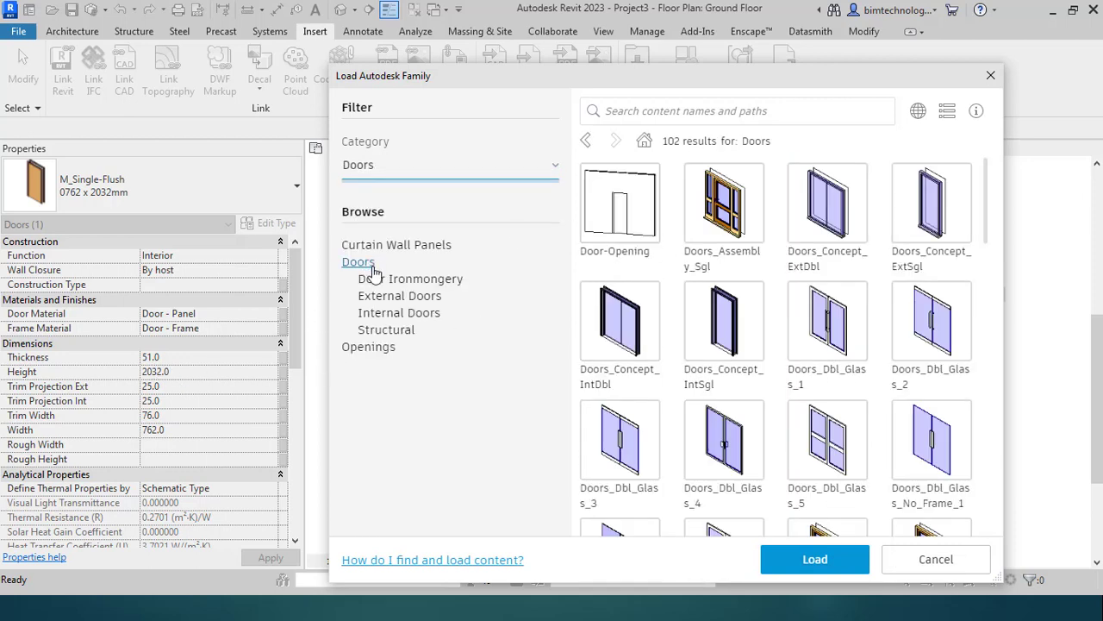
click(402, 297)
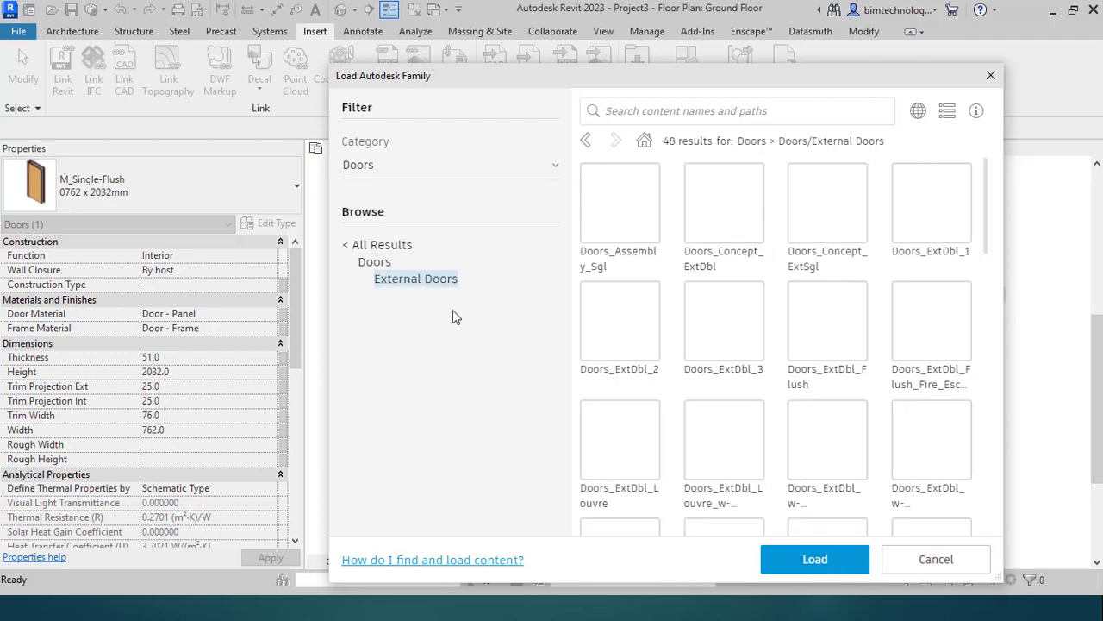
scroll(879, 388, down, 5)
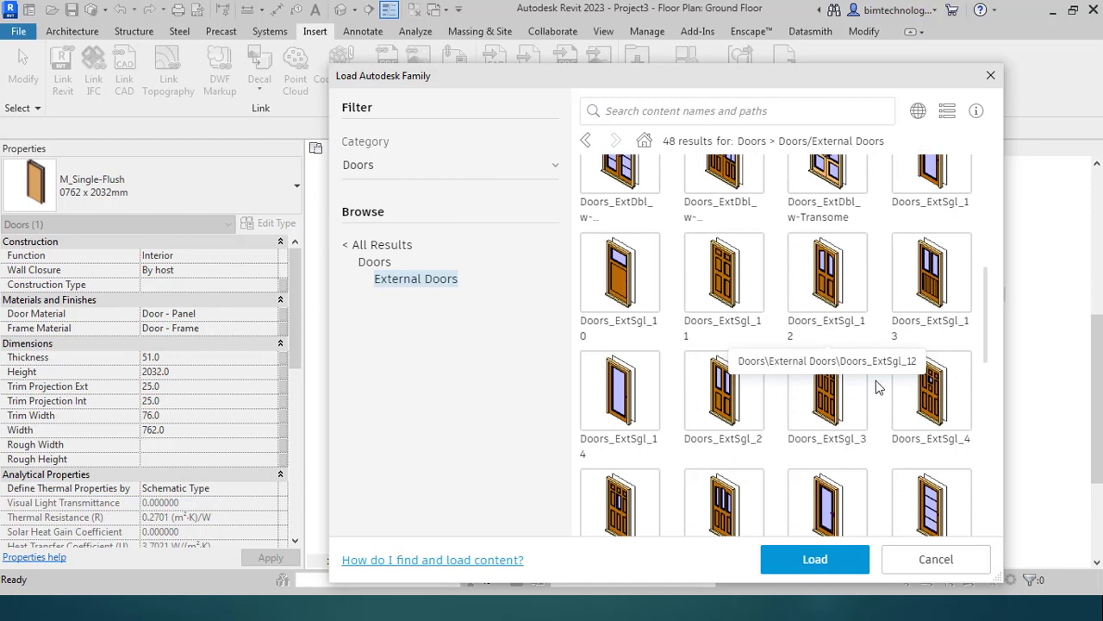
scroll(878, 388, up, 5)
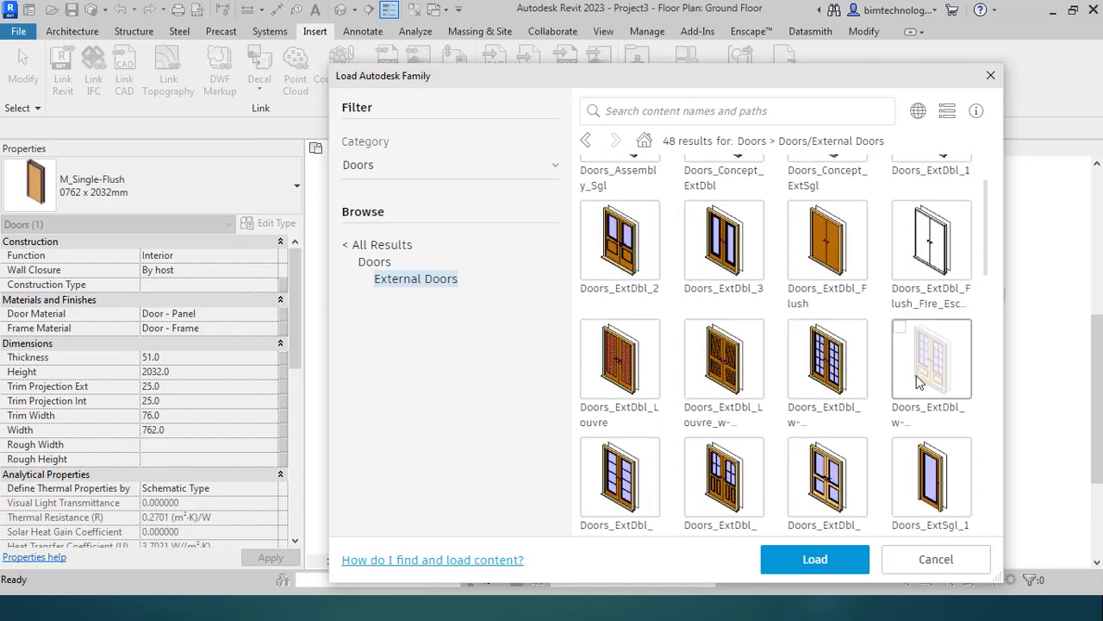
Step: Load Doors_ExtDbl_2 and a second external double door family into the project
click(612, 268)
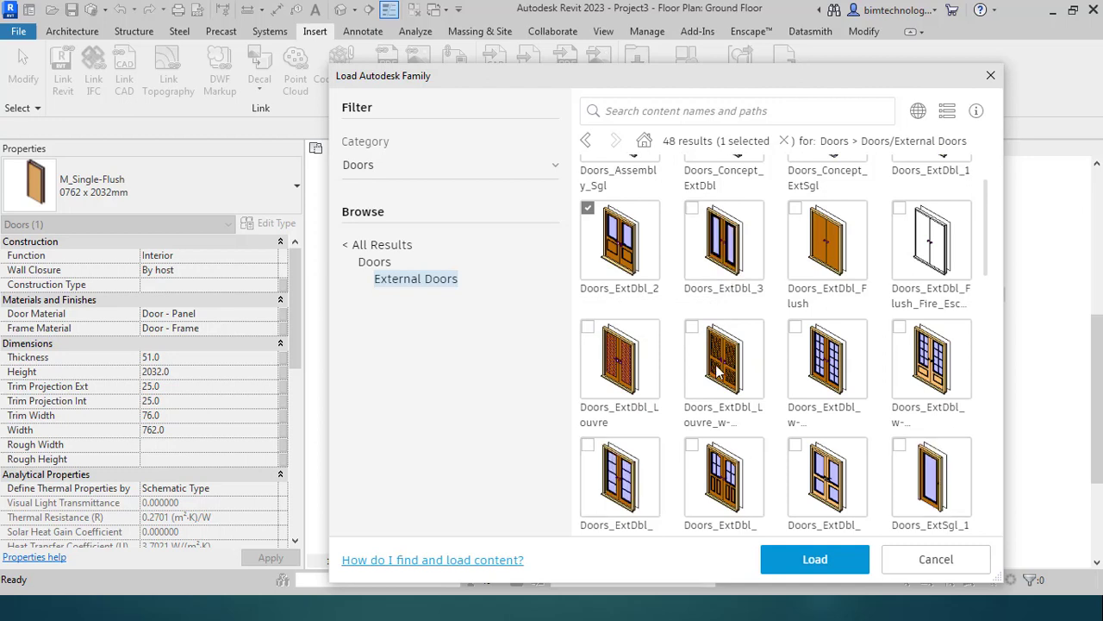
click(629, 483)
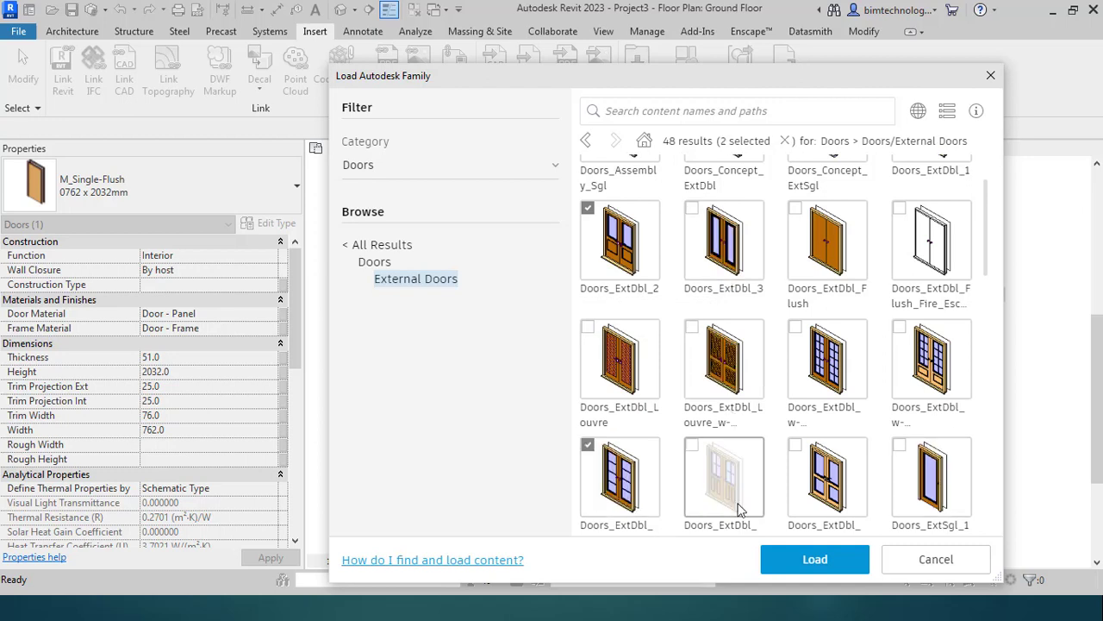
click(815, 558)
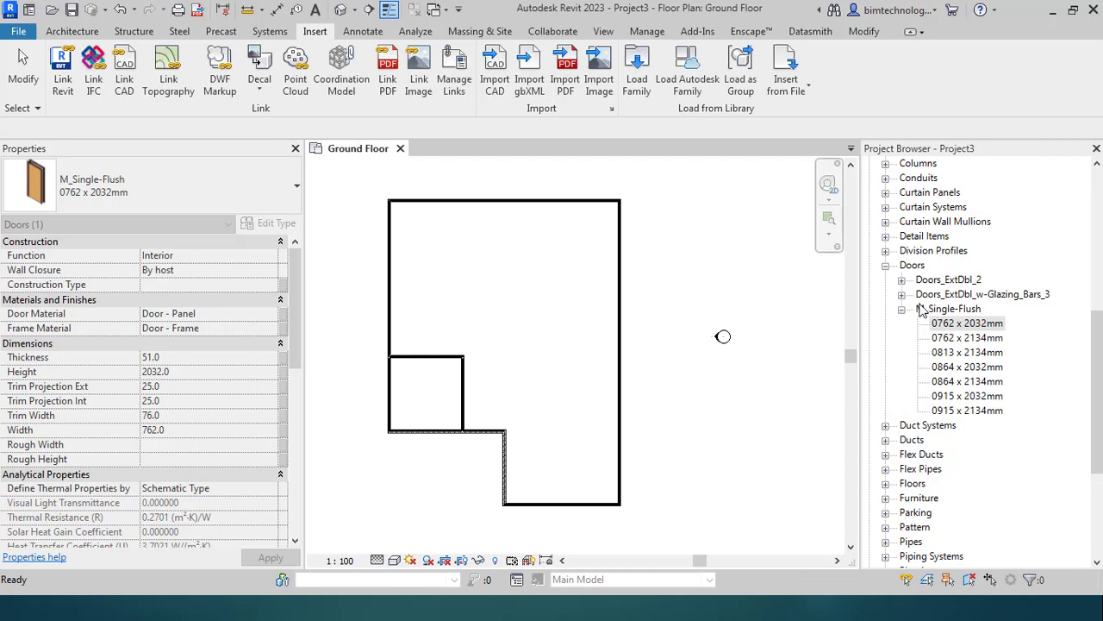
Step: Expand Doors_ExtDbl_2 and Doors_ExtDbl_w-Glazing_Bars_3, then bring up actions for the 1510x2110mm Doors_ExtDbl_2 type
click(901, 279)
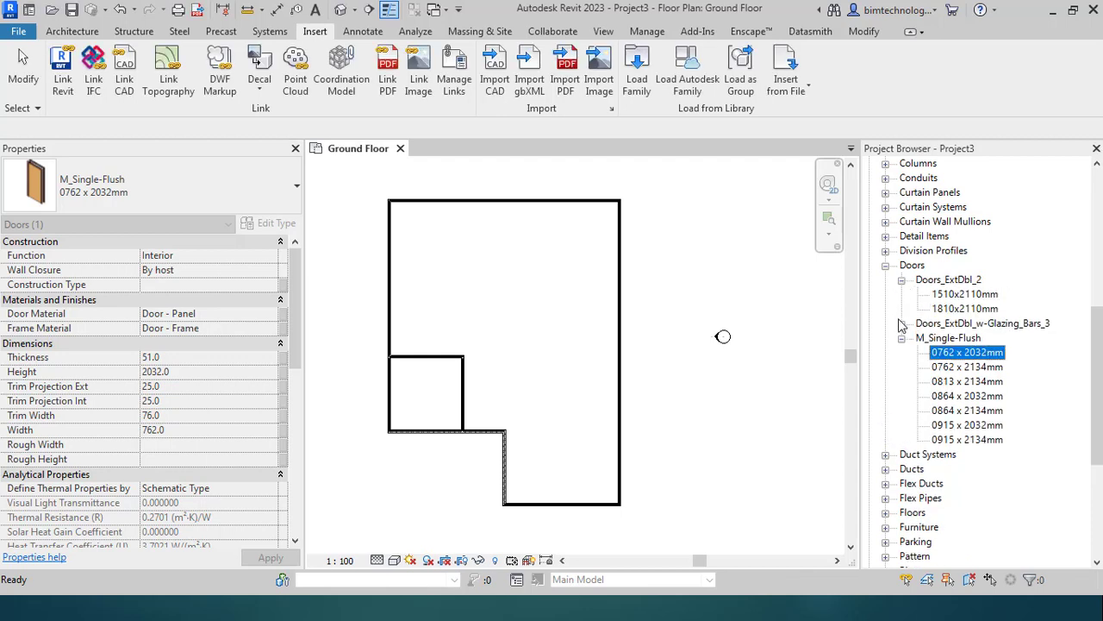
click(901, 323)
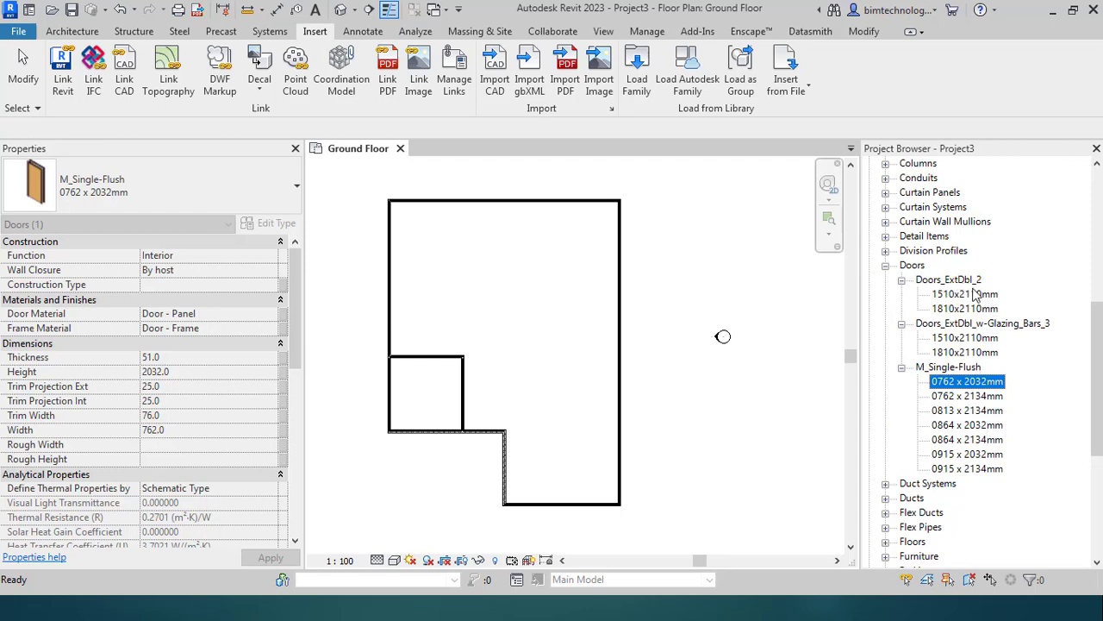
click(972, 326)
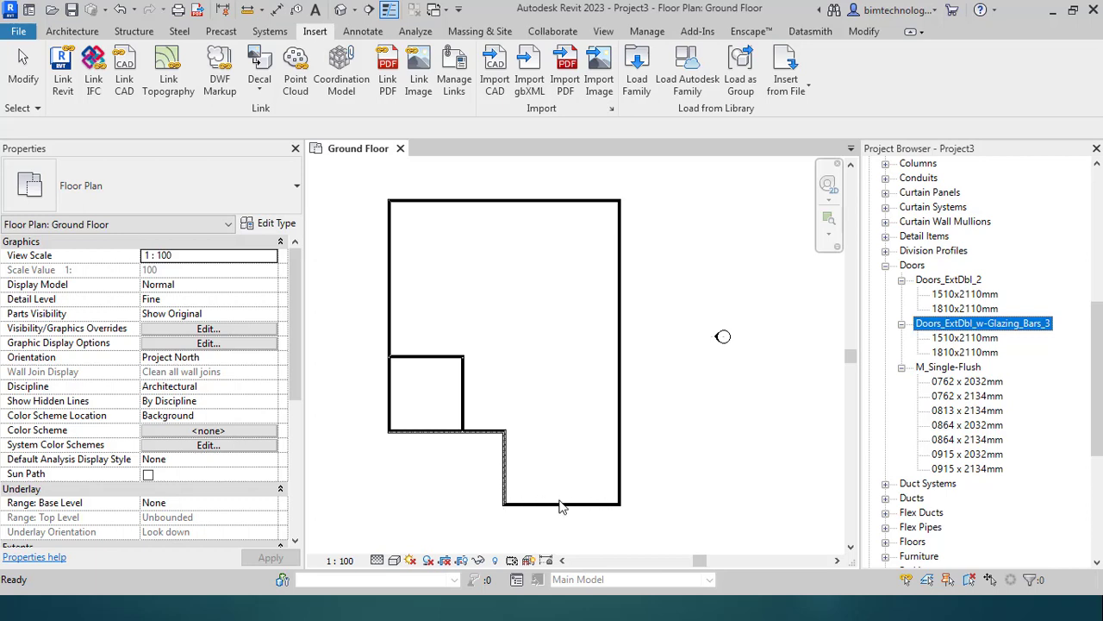
click(965, 294)
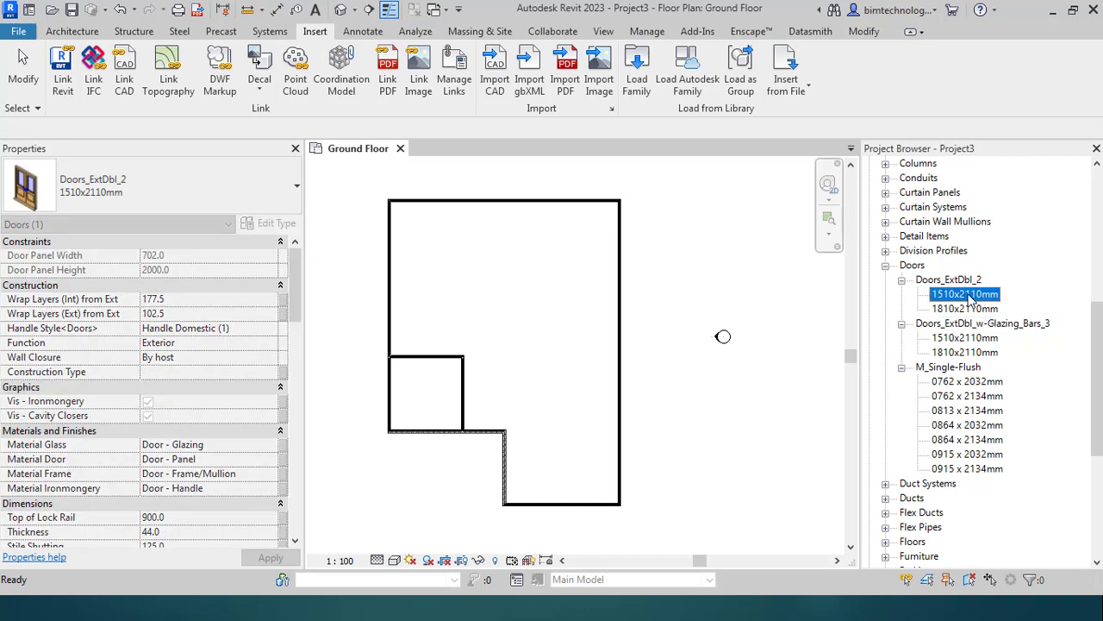
right_click(969, 298)
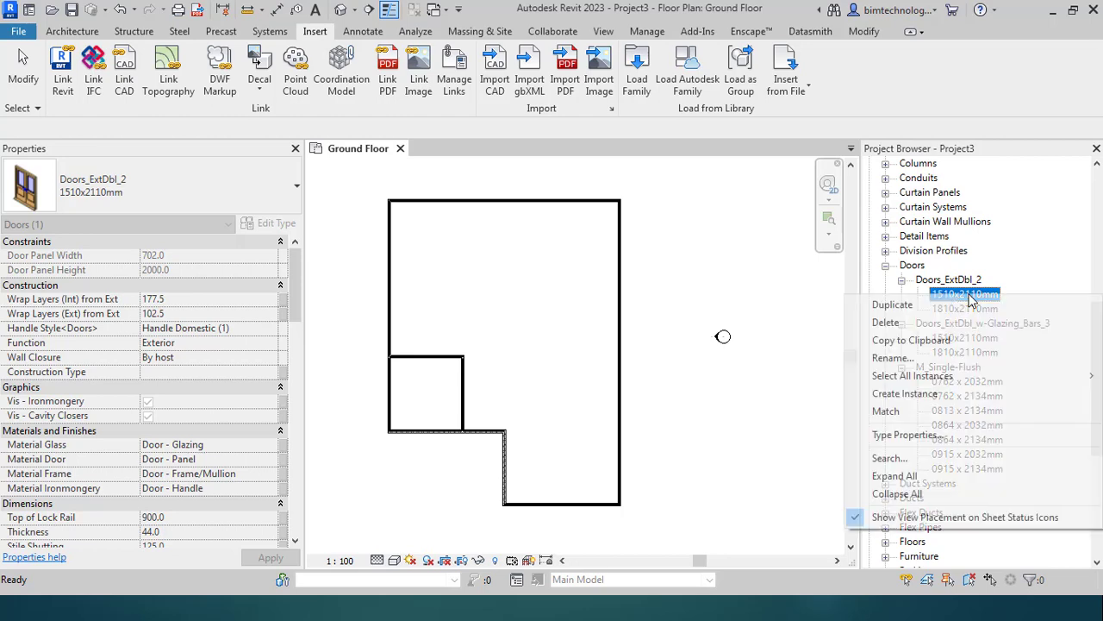
Step: Place a 1510x2110mm Doors_ExtDbl_2 door in the bottom wall and end door placement
click(936, 398)
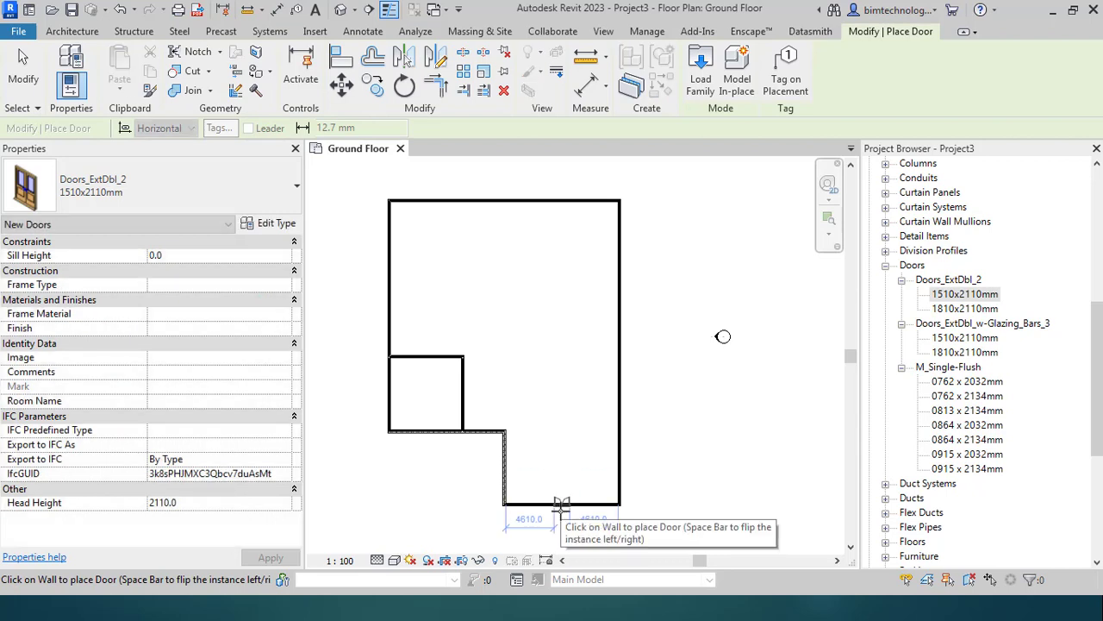
scroll(548, 545, up, 3)
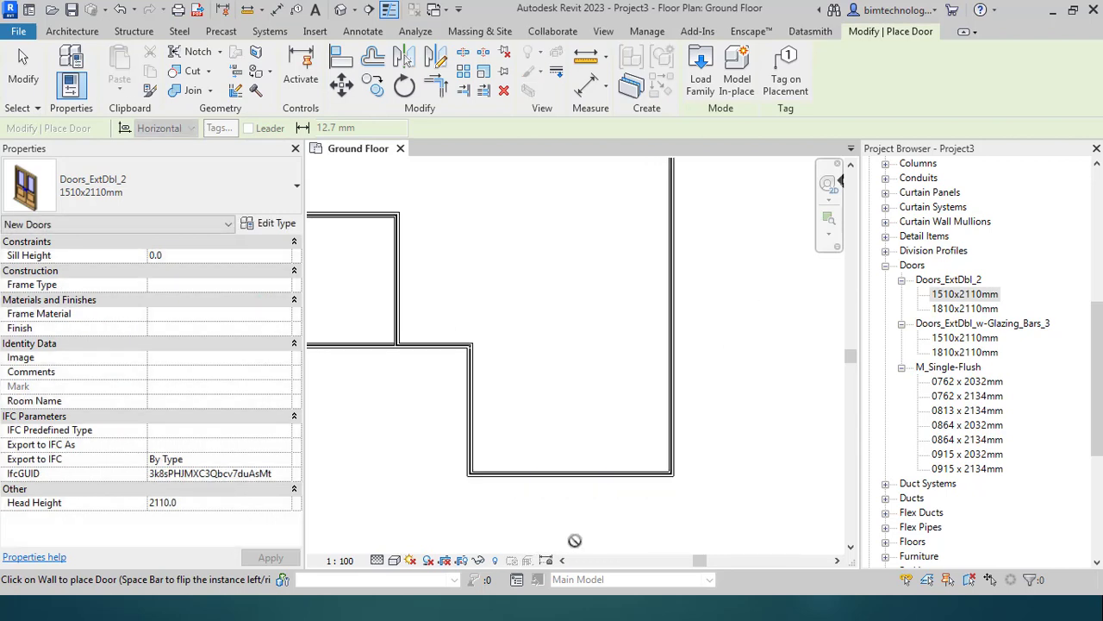
click(569, 469)
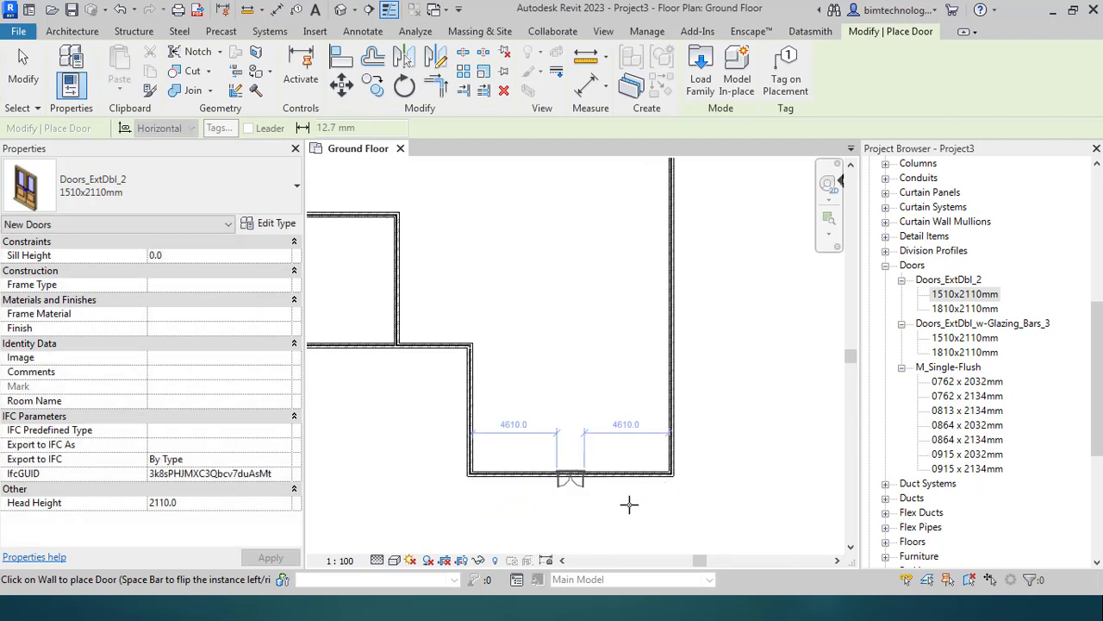
scroll(575, 514, up, 2)
scroll(575, 513, up, 2)
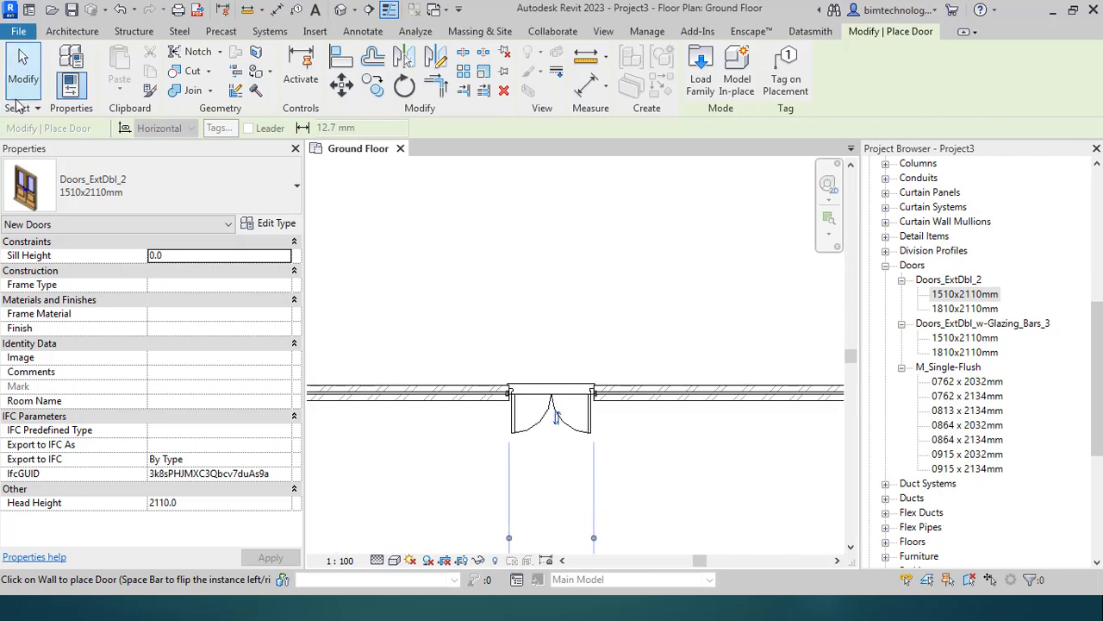
click(24, 71)
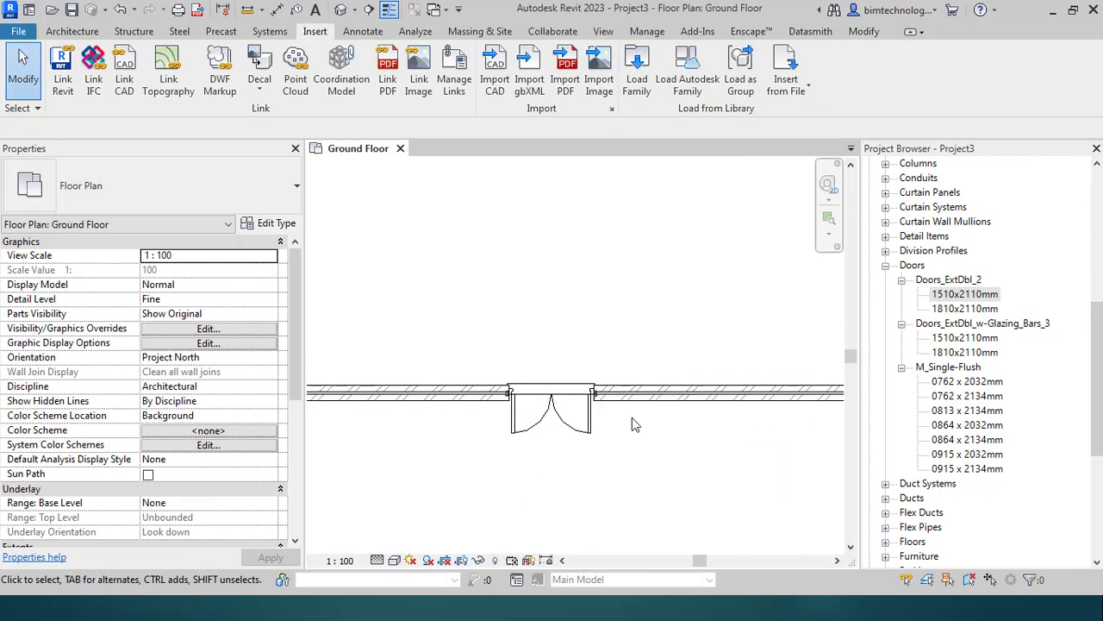
scroll(583, 444, up, 2)
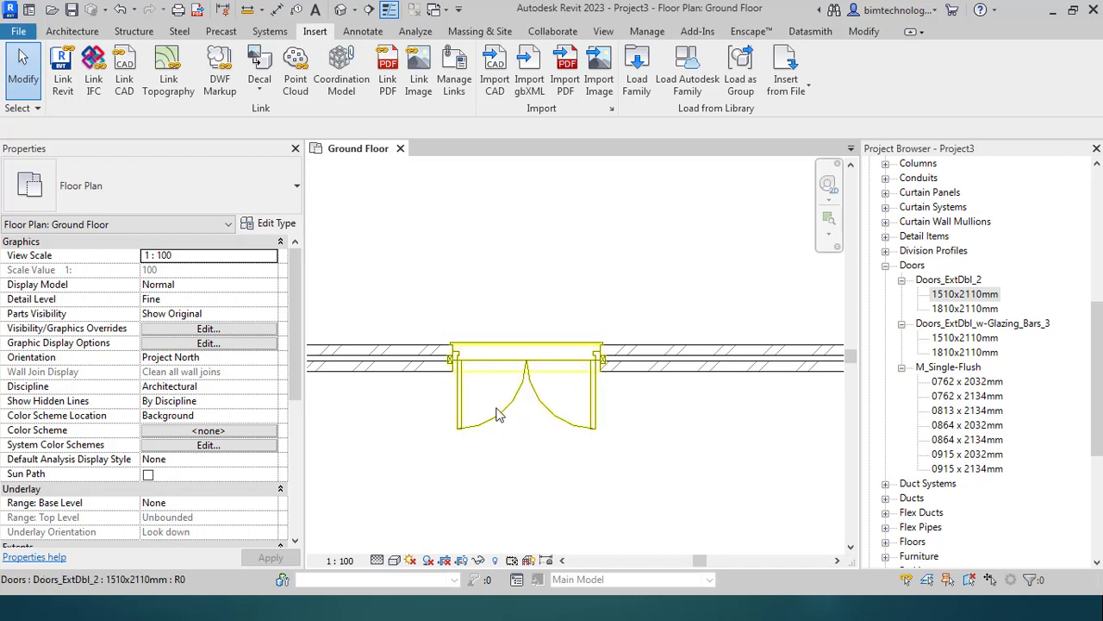
click(377, 561)
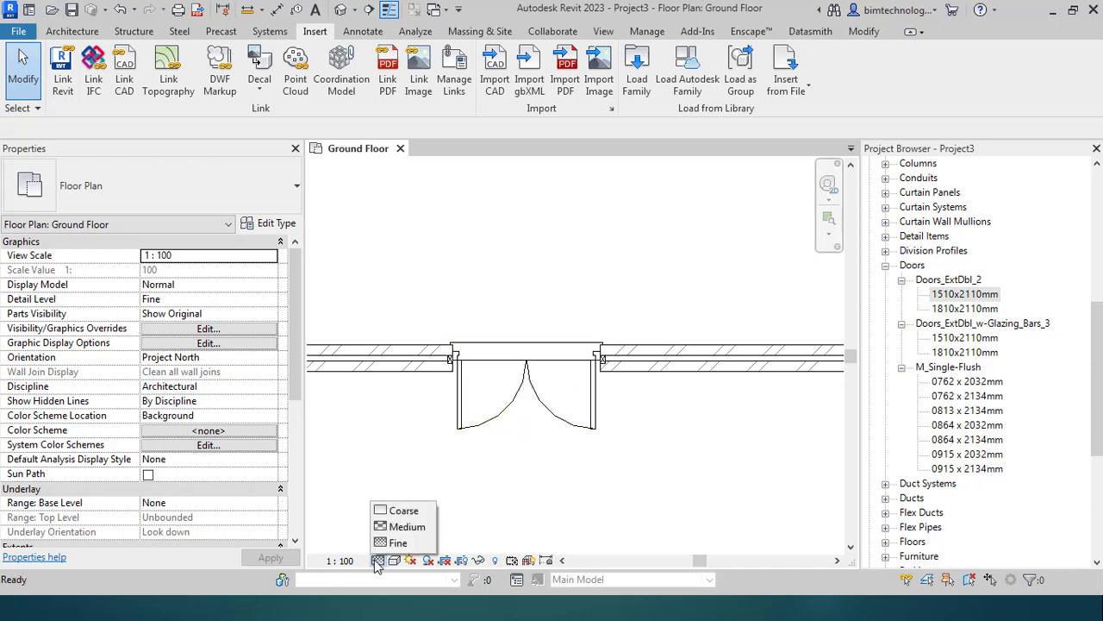
click(404, 513)
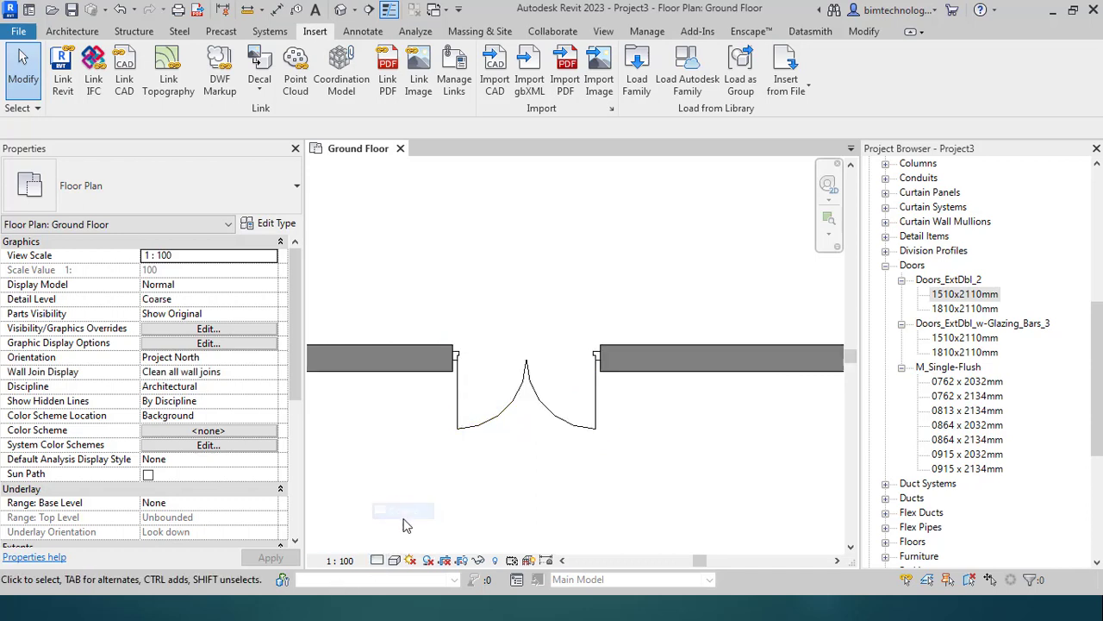
click(377, 560)
click(398, 527)
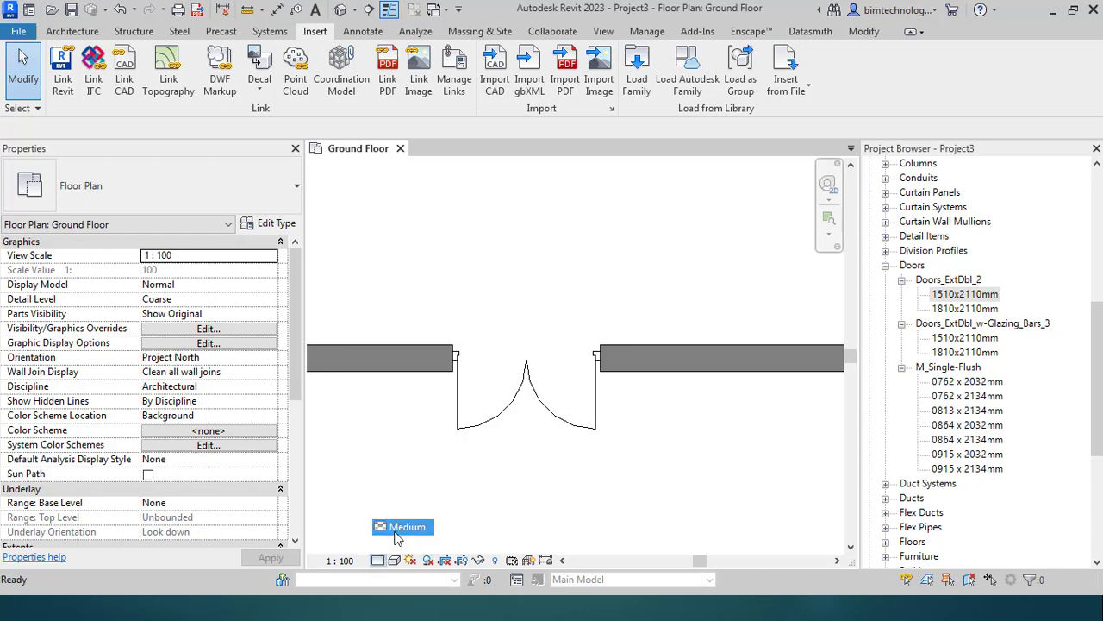
click(377, 560)
click(401, 542)
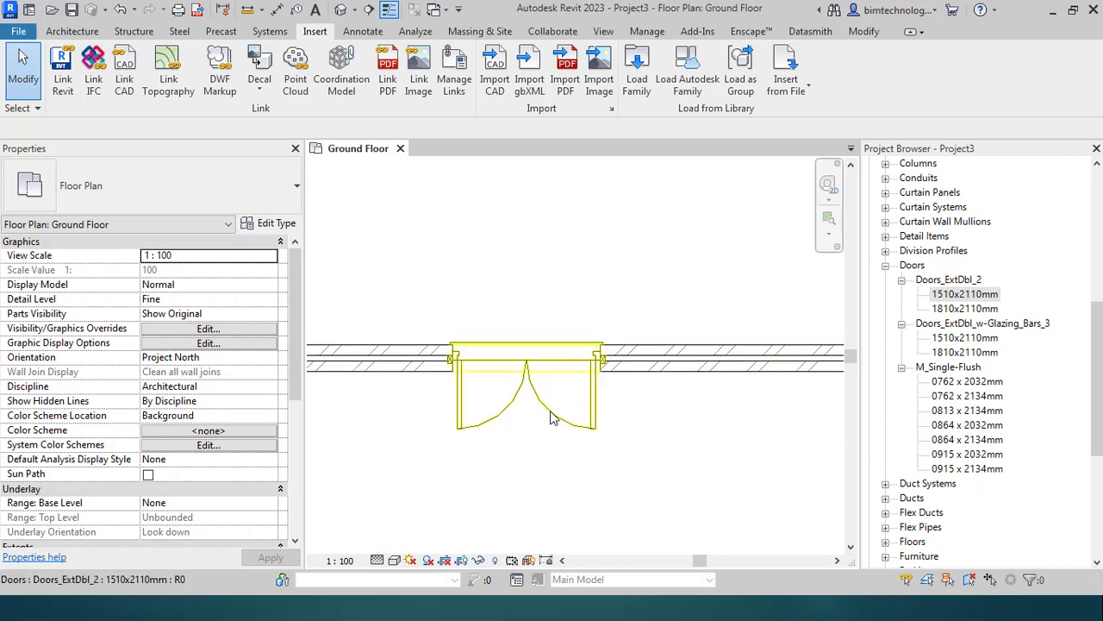
scroll(554, 418, down, 5)
key(Escape)
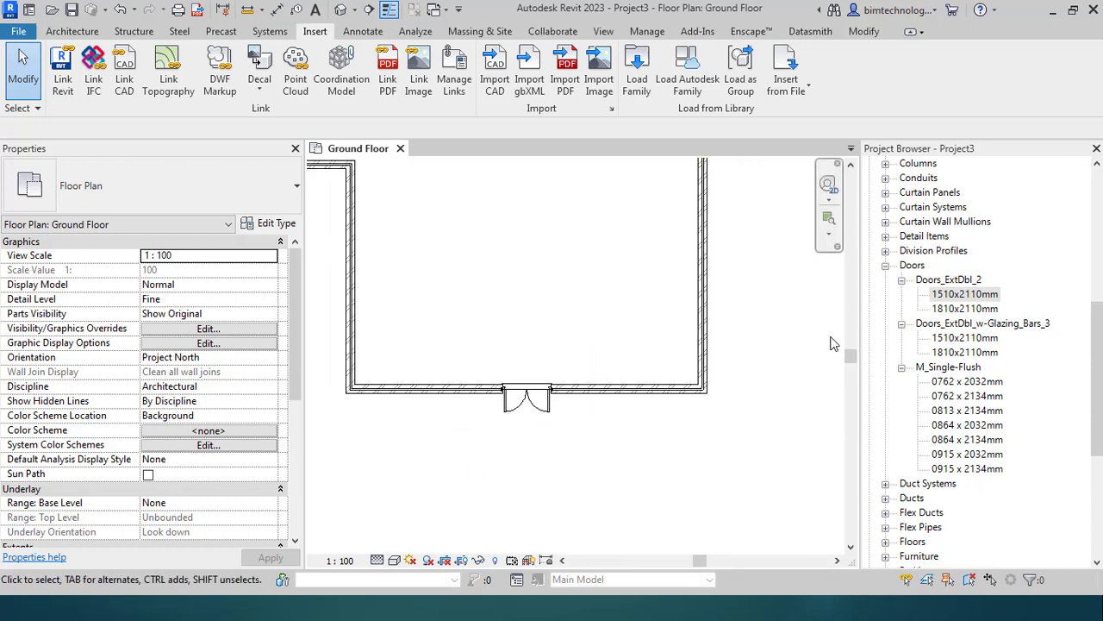
scroll(969, 298, up, 6)
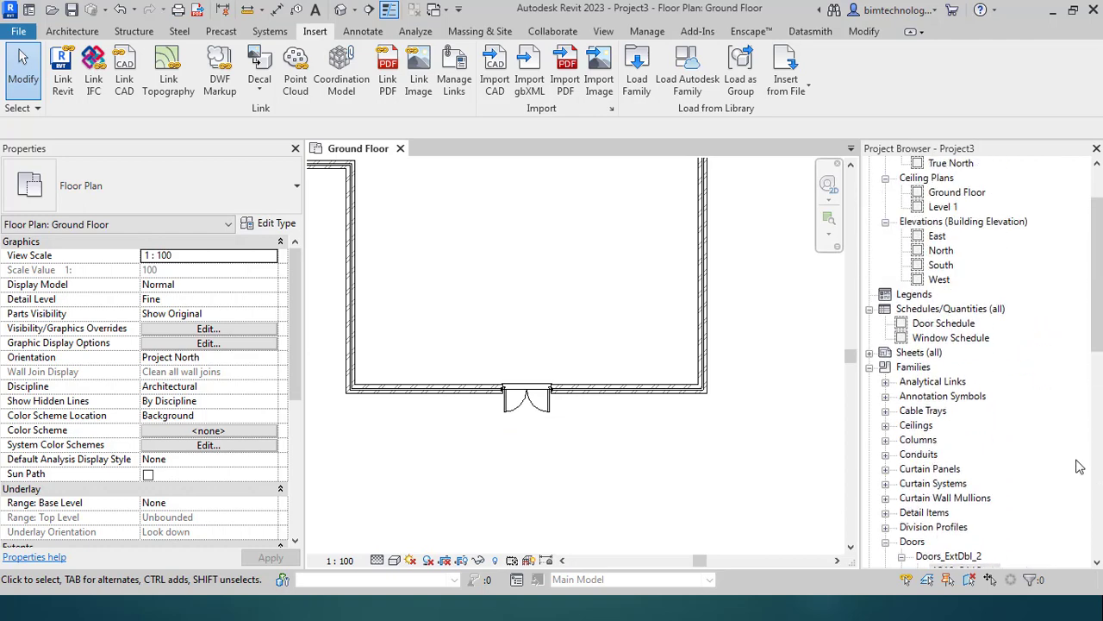
Step: Open the North and South elevation views
double_click(941, 250)
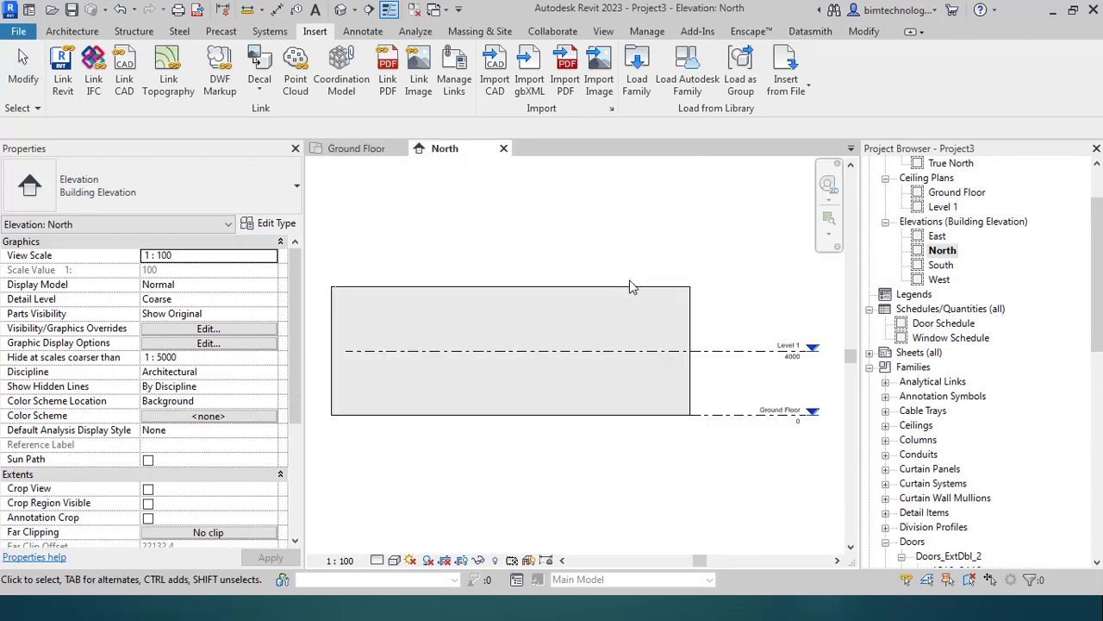
double_click(941, 264)
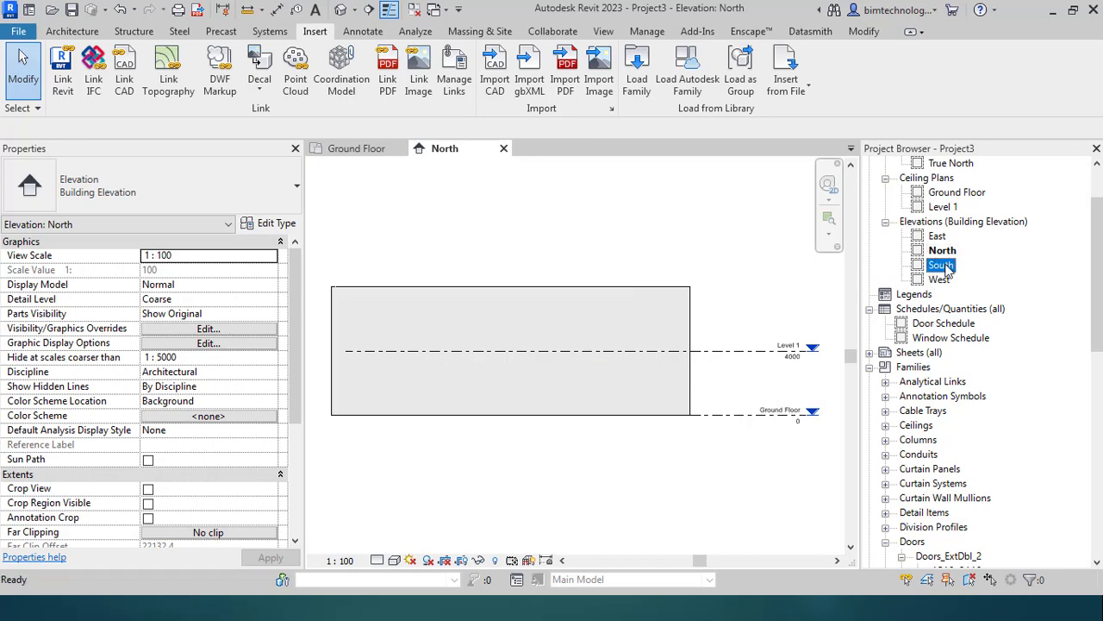
scroll(786, 431, up, 3)
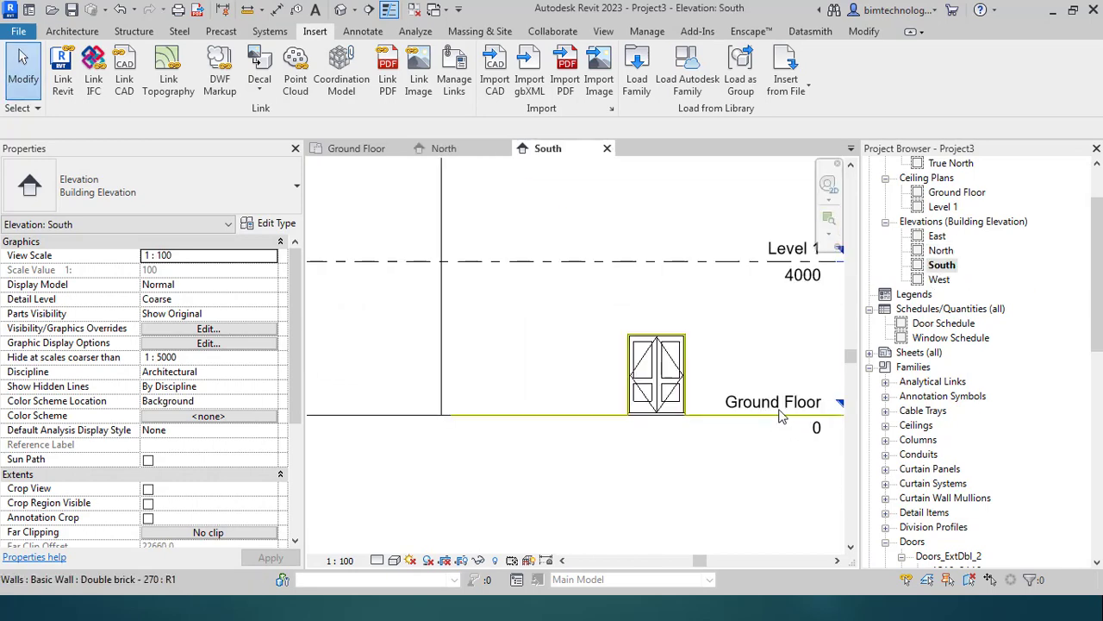
scroll(638, 401, up, 2)
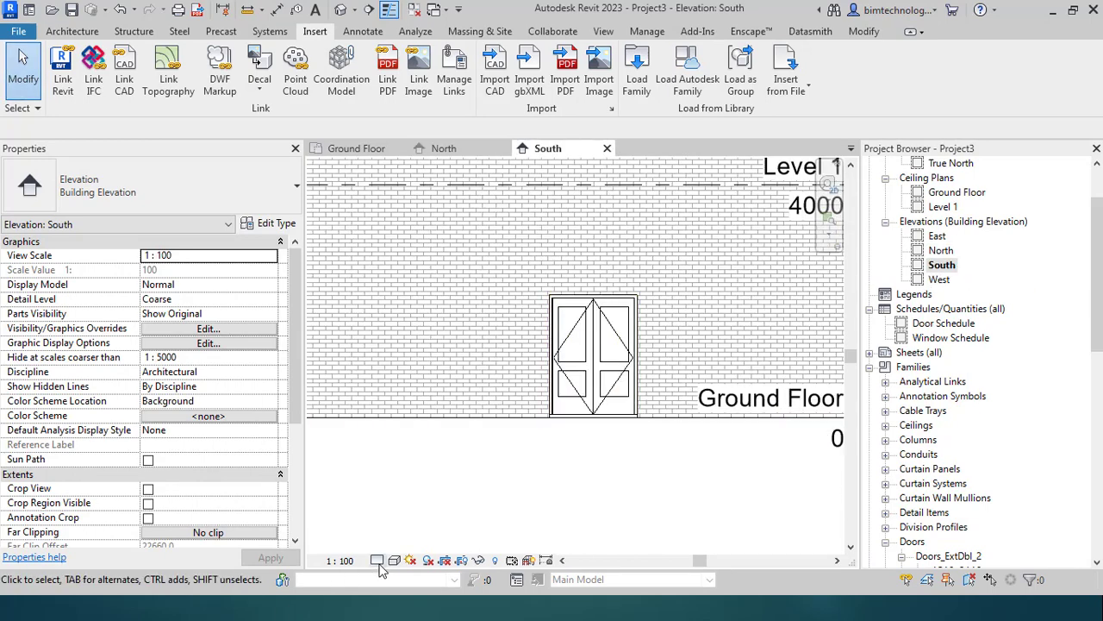
Step: Cycle the South elevation through Coarse, Medium and Fine detail, ending at Coarse
click(380, 563)
click(401, 513)
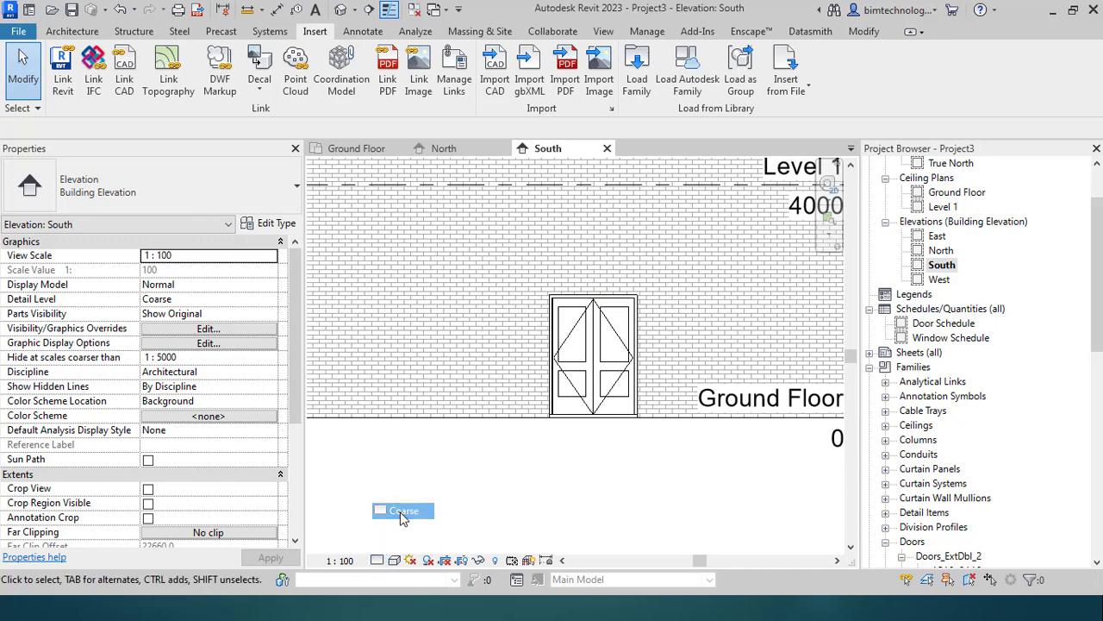
click(377, 560)
click(402, 527)
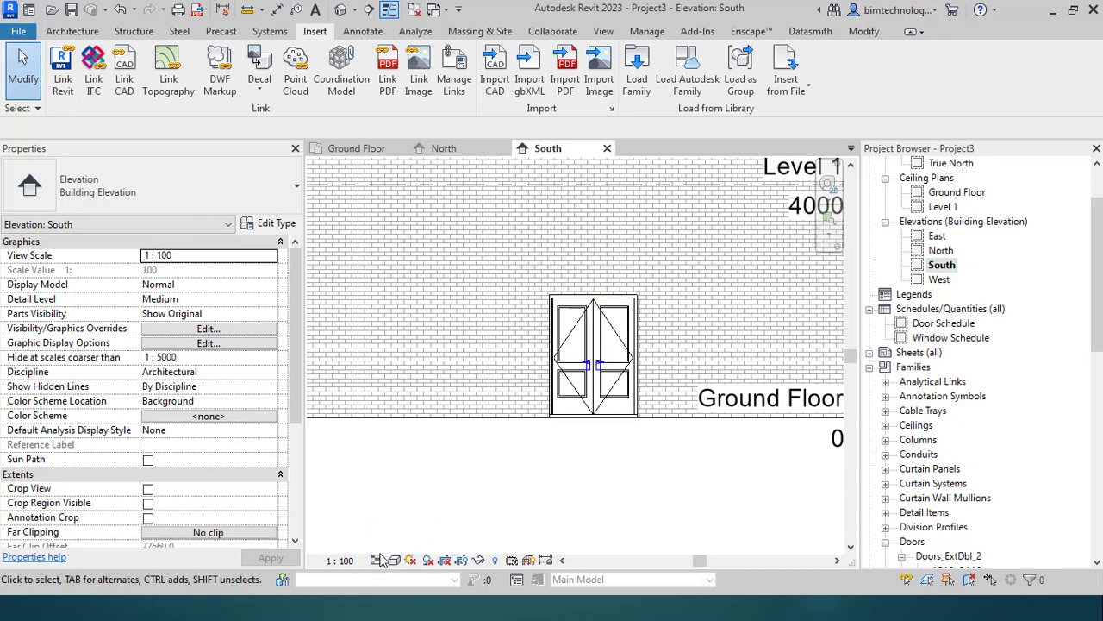
click(376, 563)
scroll(614, 360, up, 5)
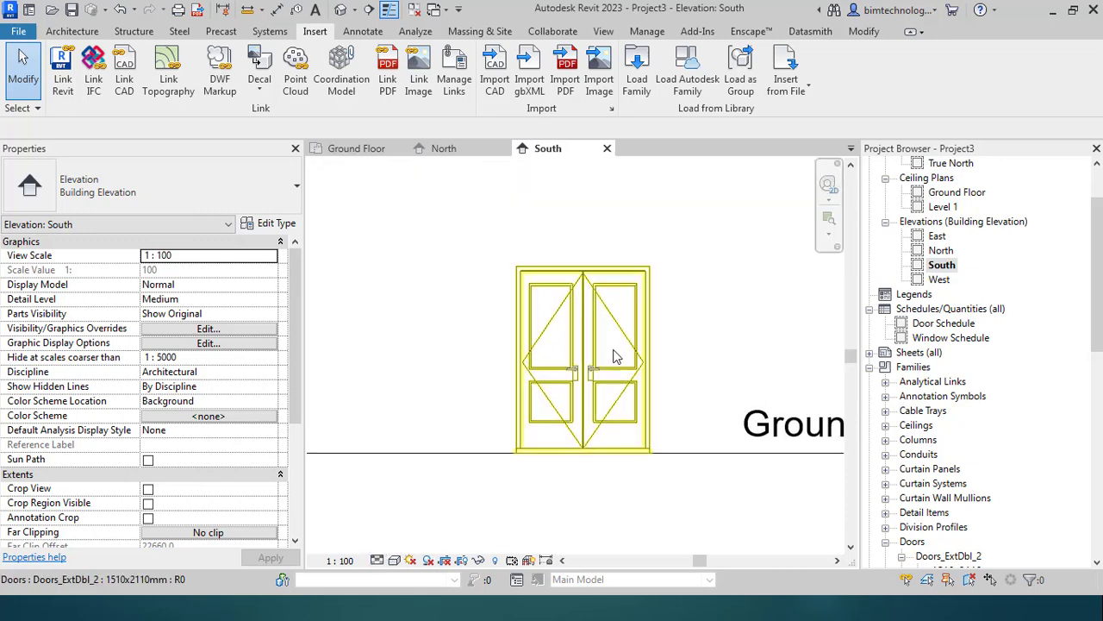
scroll(601, 405, up, 3)
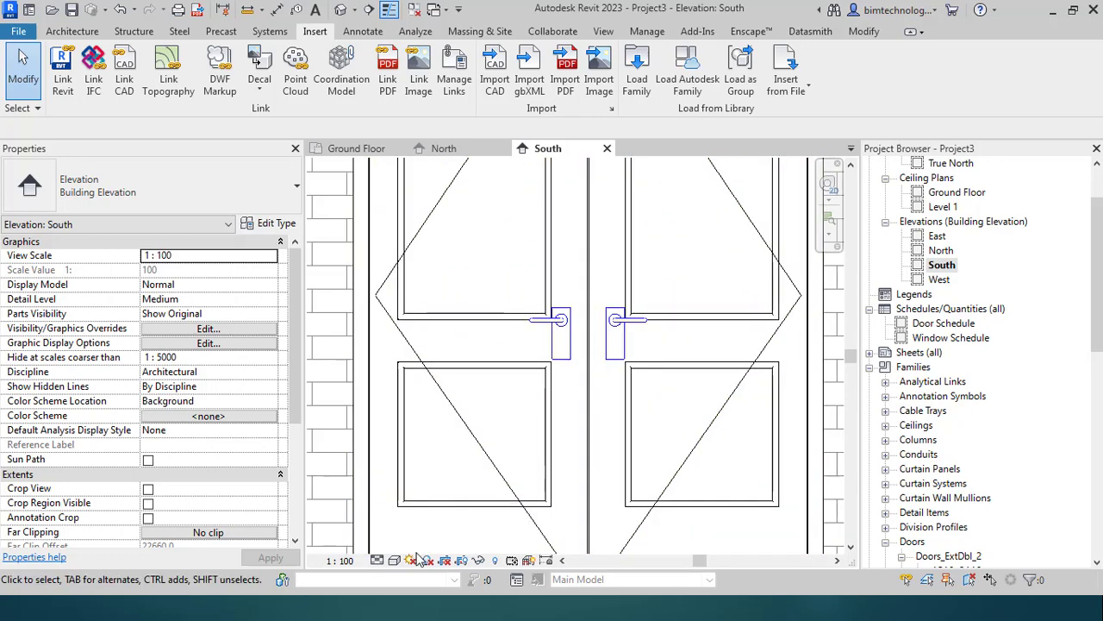
click(376, 560)
click(389, 545)
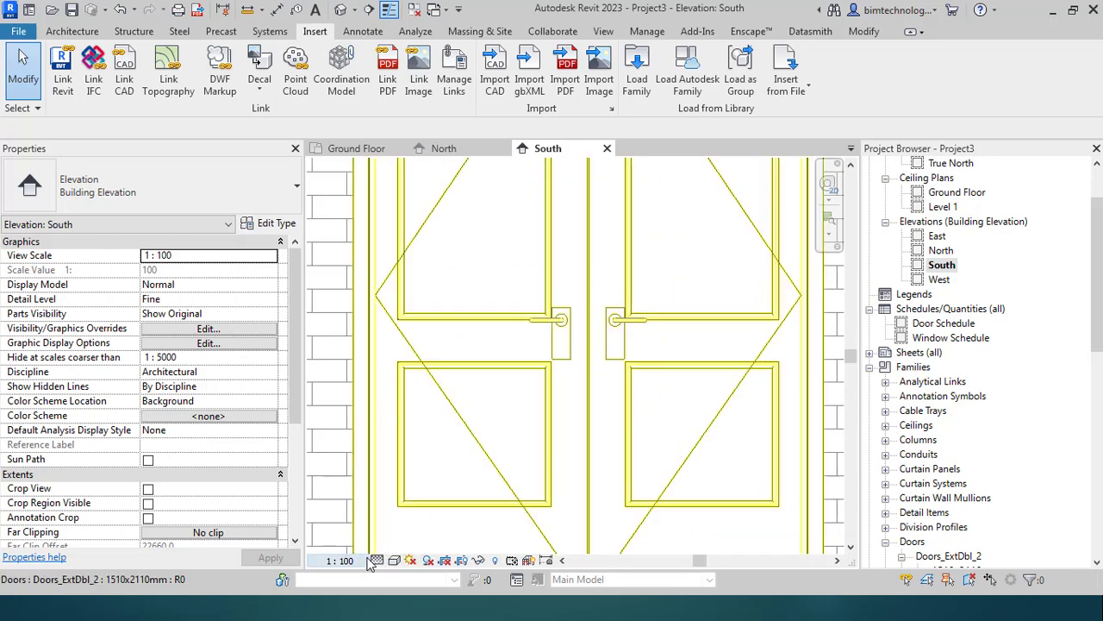
click(377, 560)
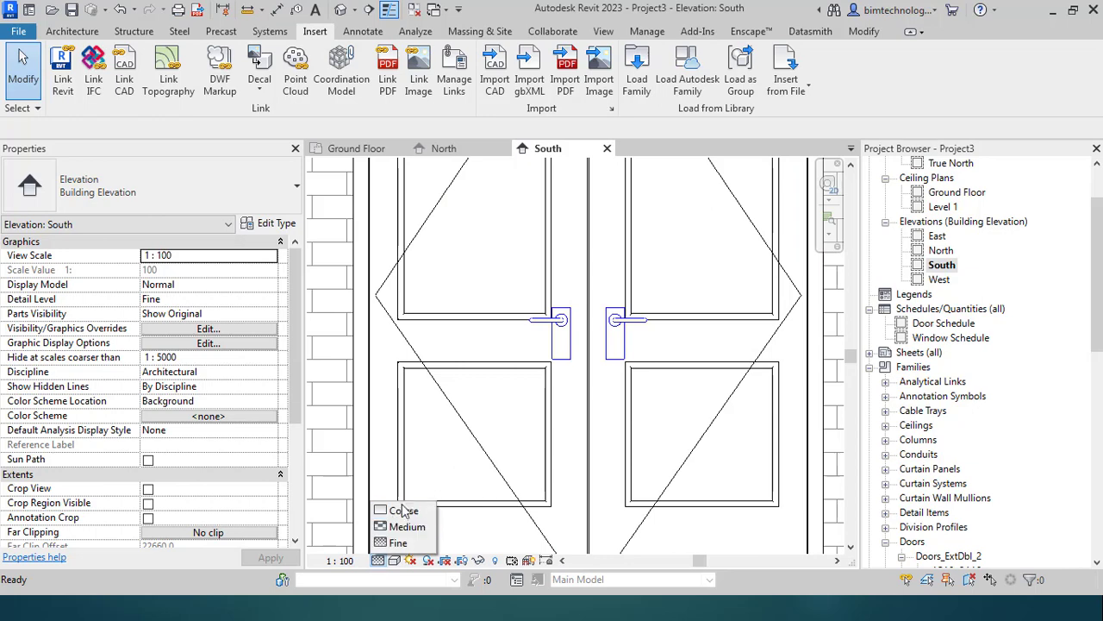
click(404, 510)
Step: Return to the Ground Floor plan view
scroll(630, 361, down, 5)
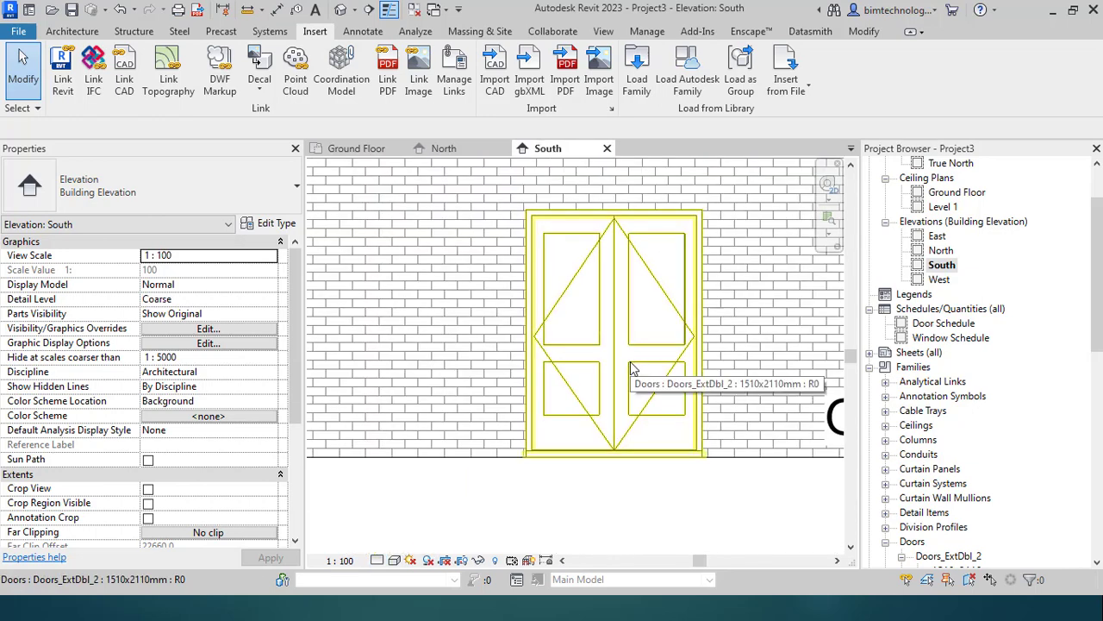
scroll(966, 246, up, 1)
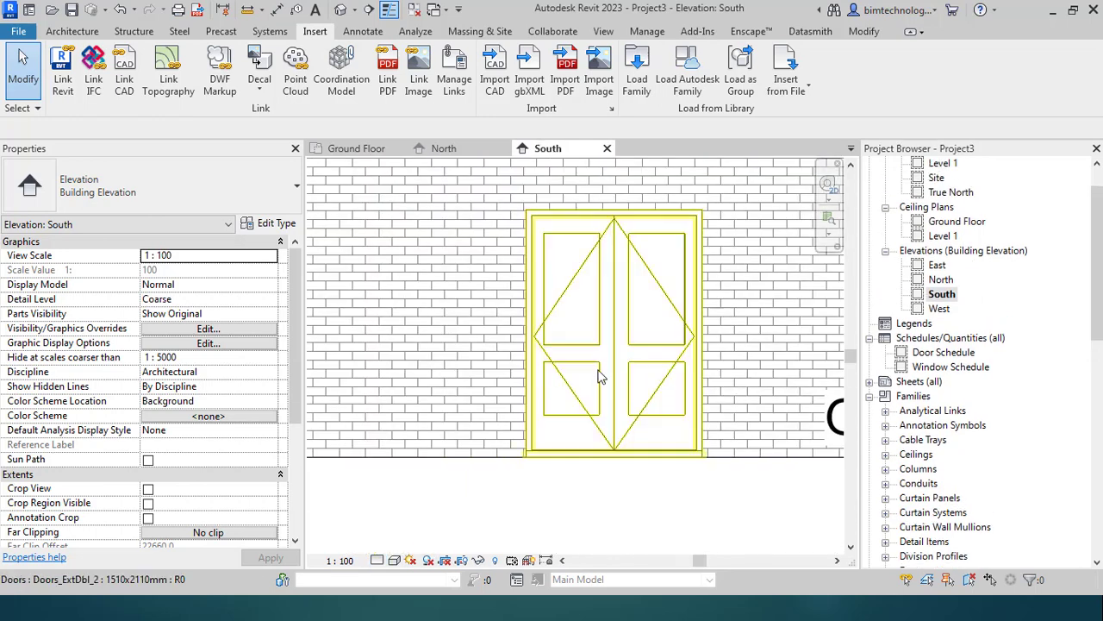
scroll(588, 401, down, 2)
scroll(949, 298, up, 2)
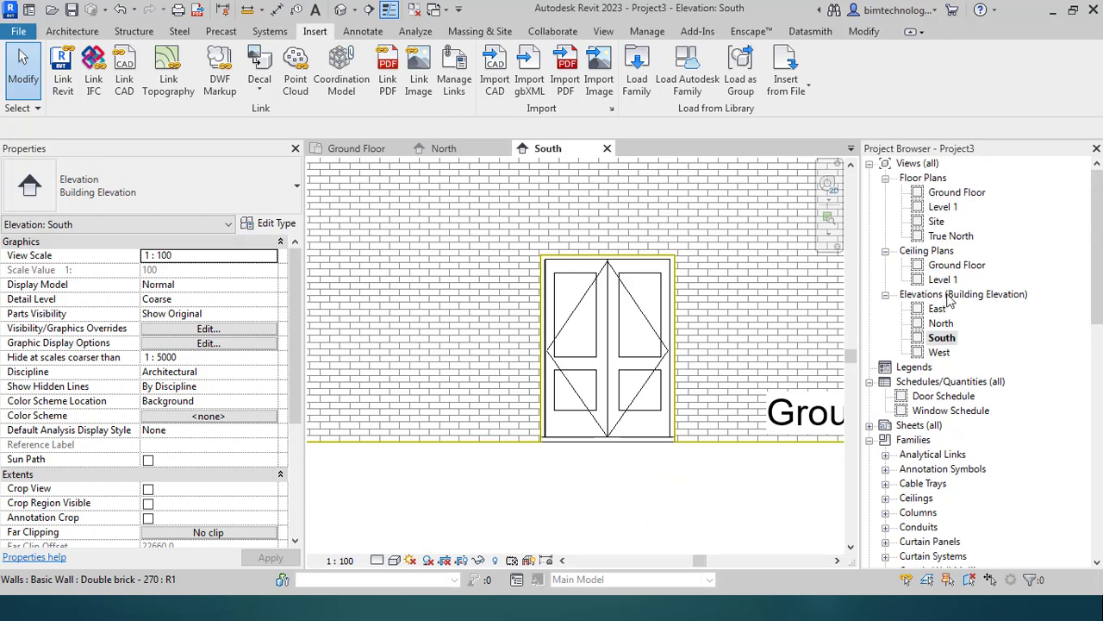
double_click(968, 195)
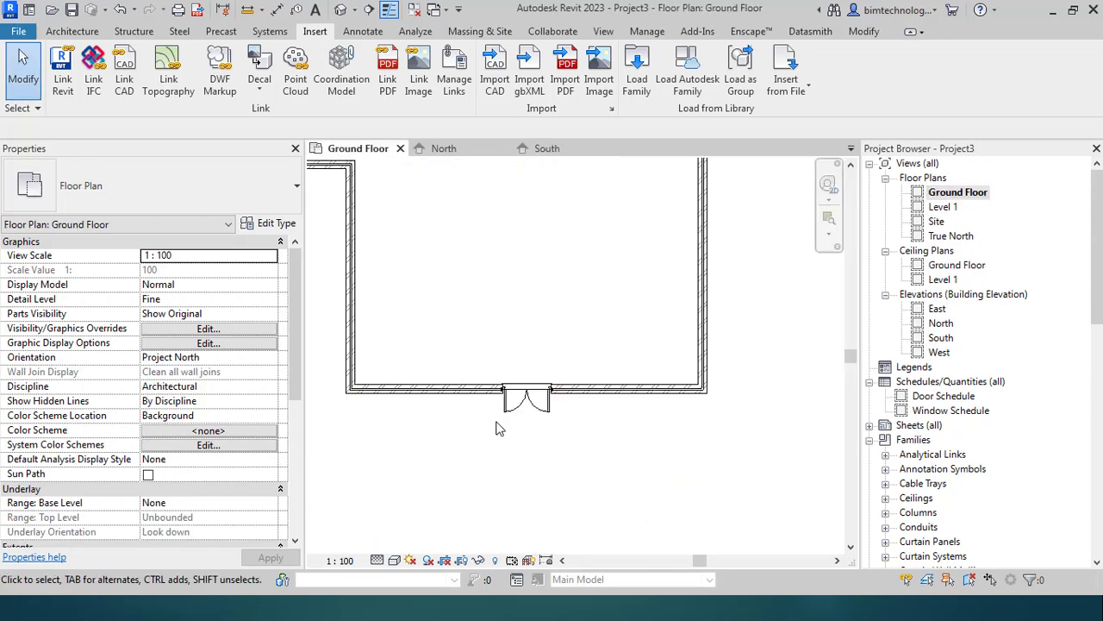
Step: Flip the double door to swing inward, then flip it back to swing outward
scroll(644, 482, down, 1)
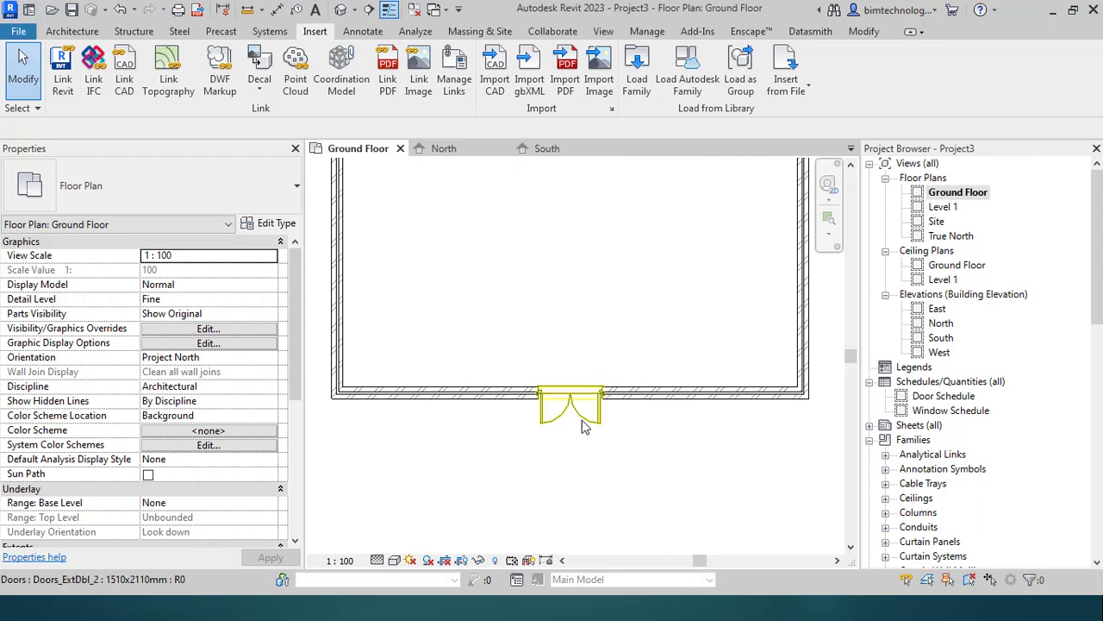
click(561, 438)
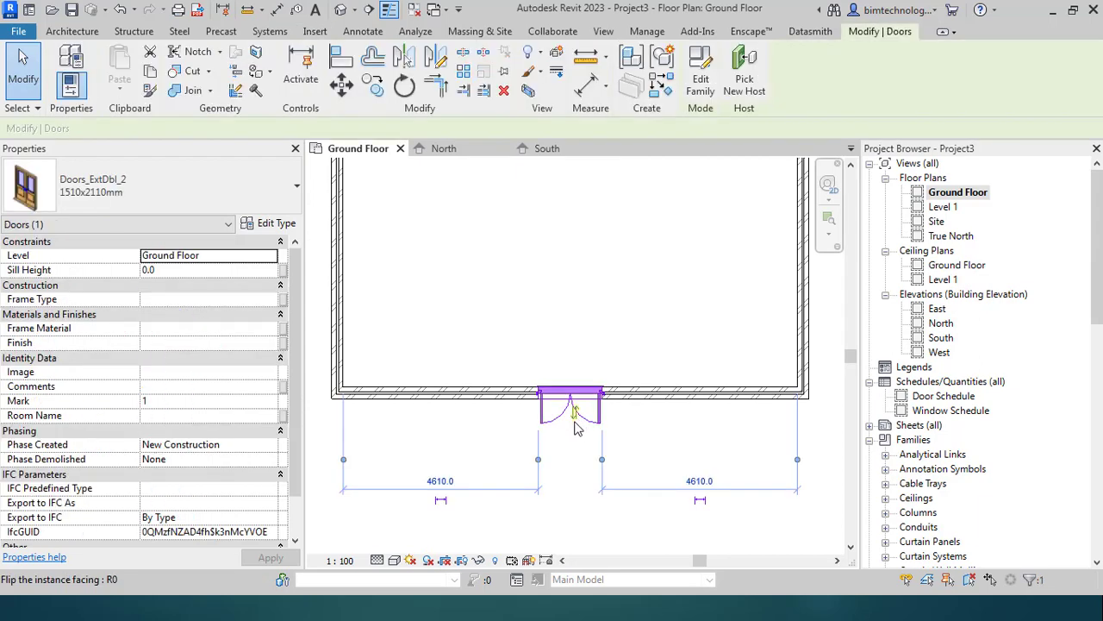
click(574, 415)
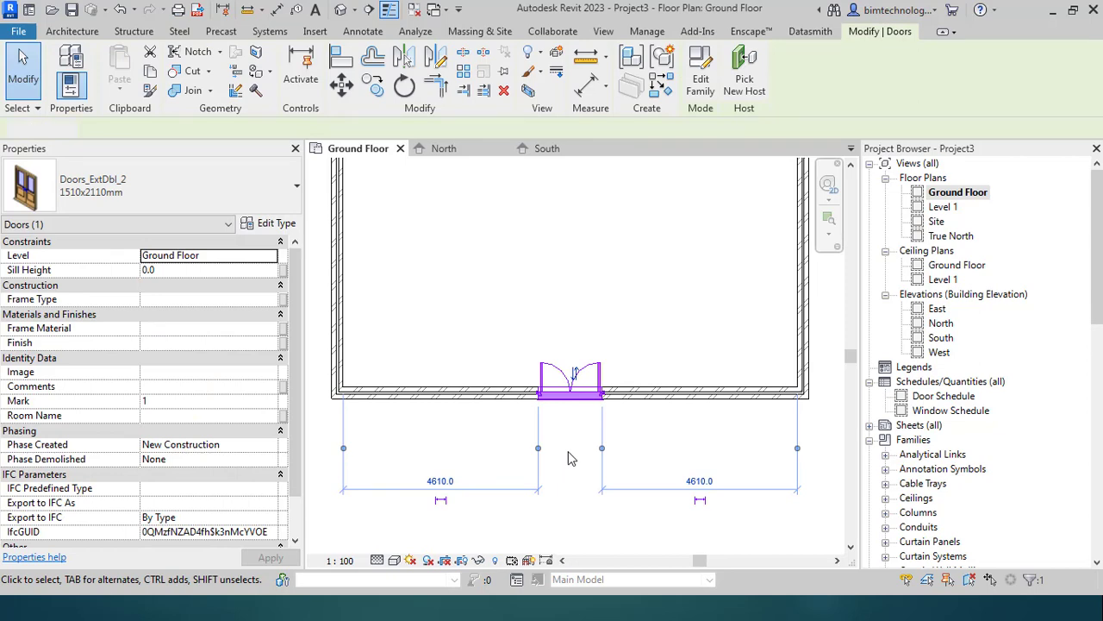
click(568, 459)
click(580, 375)
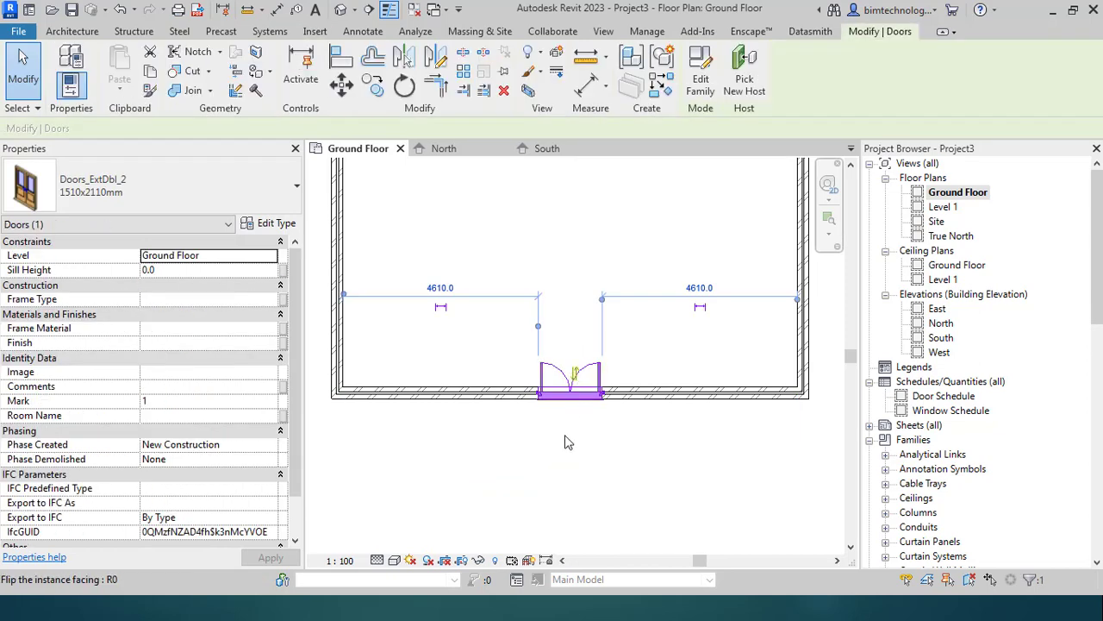
key(space)
key(space)
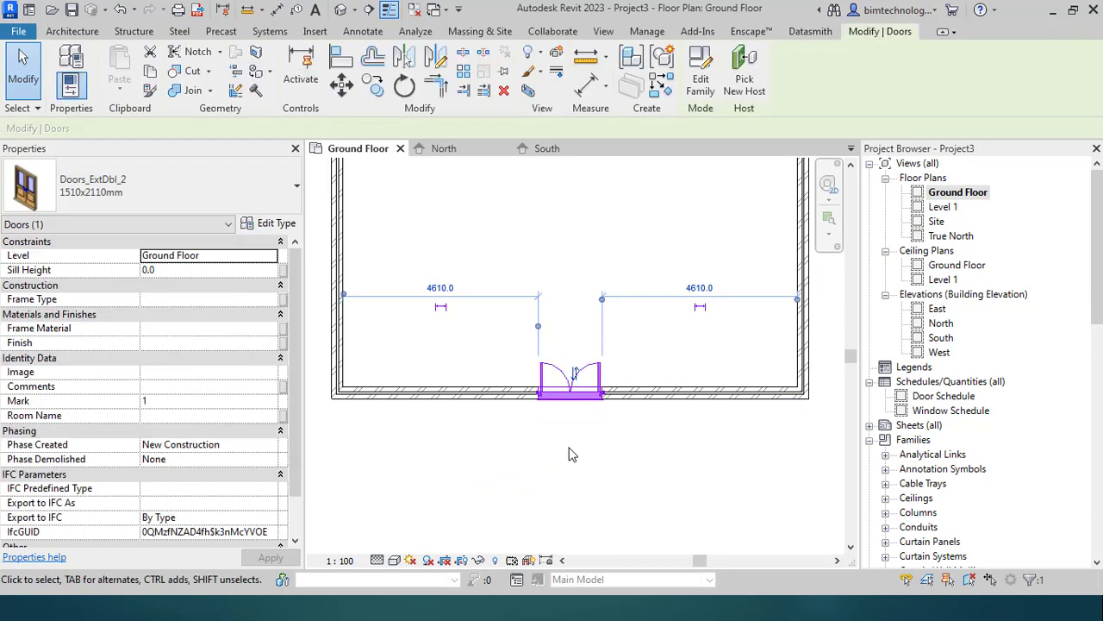
Step: Check the door type list without changing the type, then deselect the door
click(168, 199)
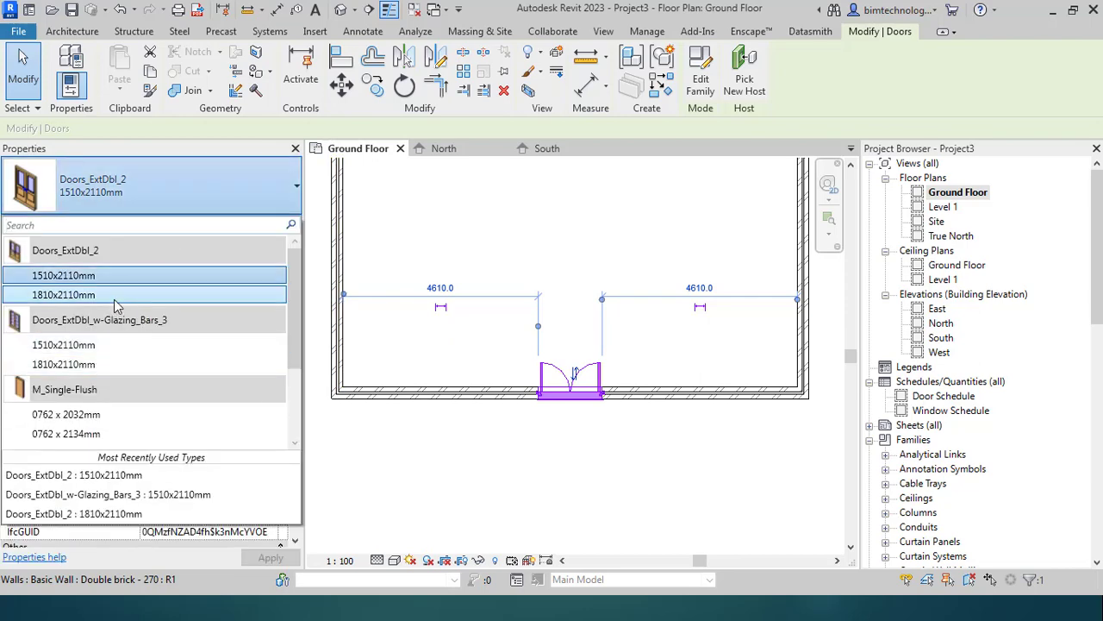
click(593, 476)
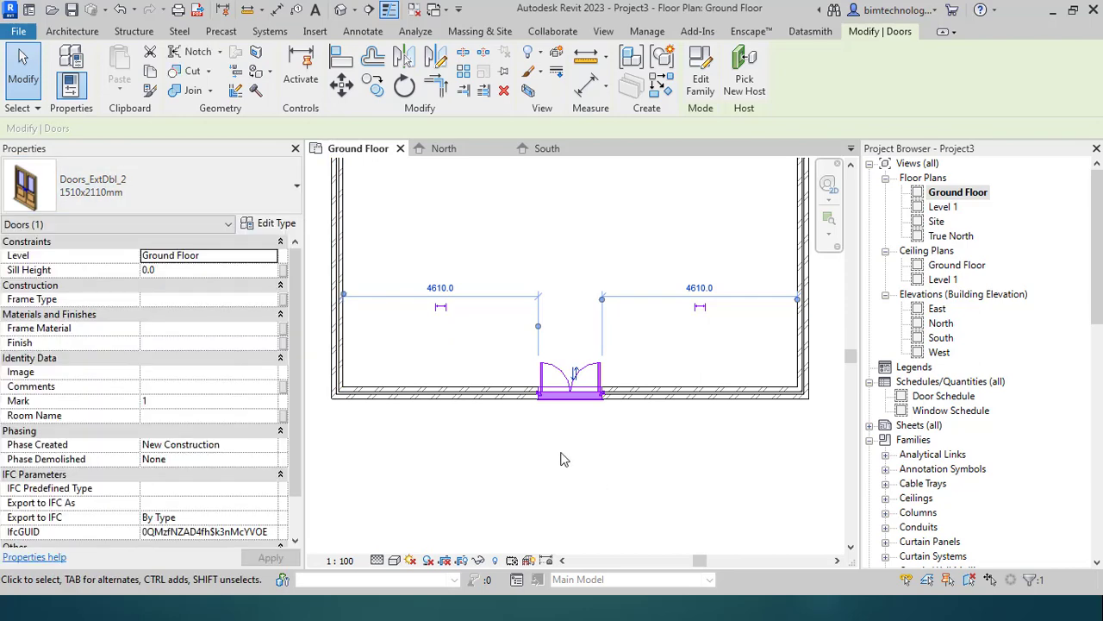
click(130, 199)
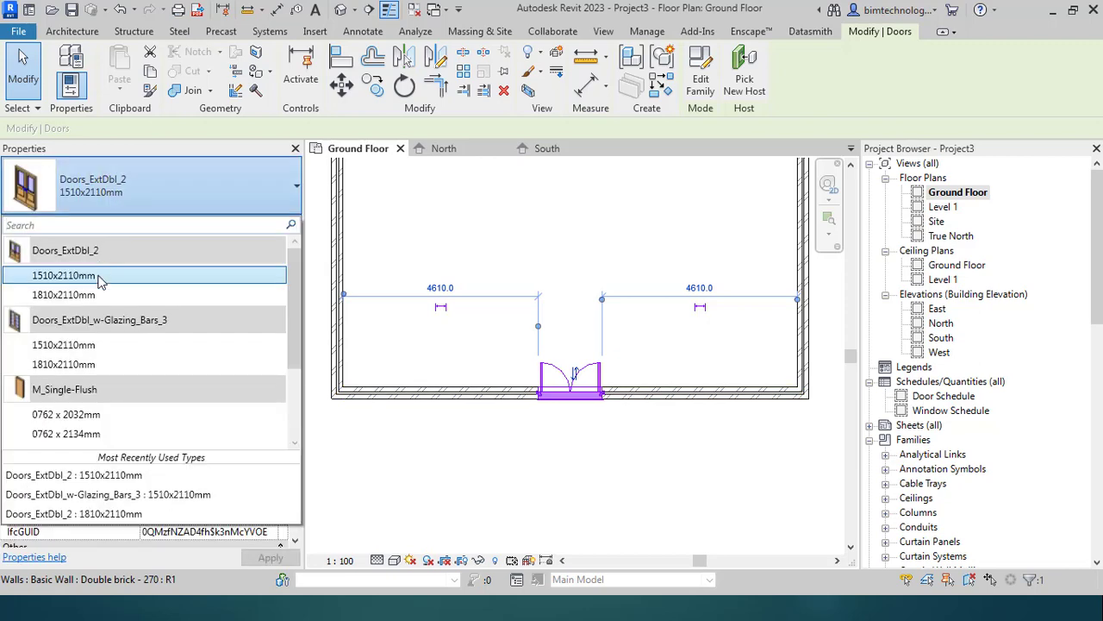
click(599, 481)
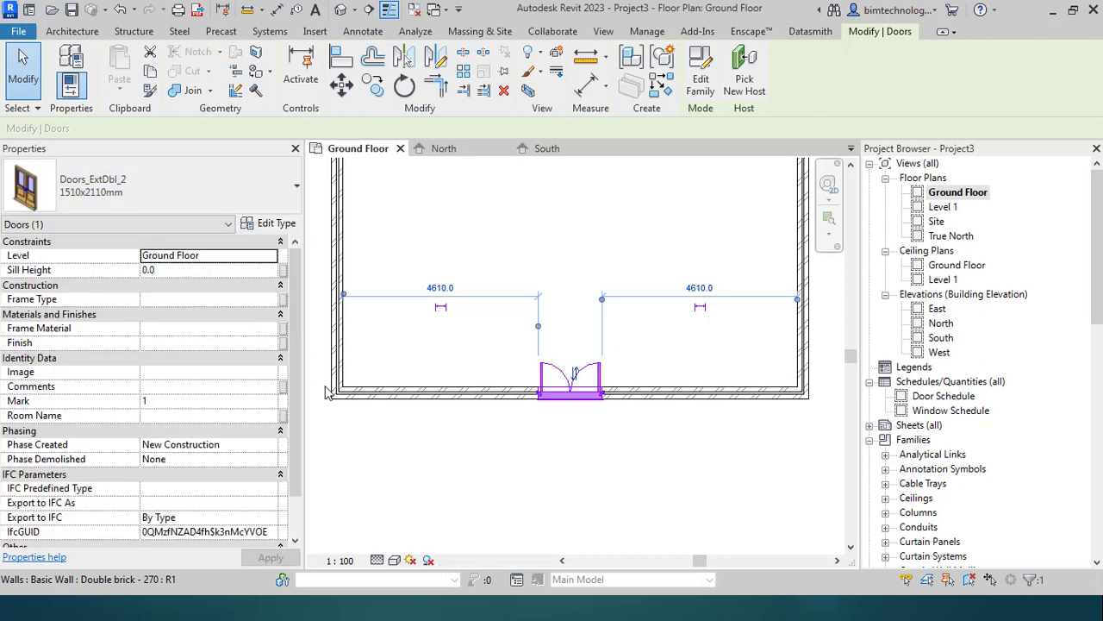
click(602, 458)
scroll(603, 458, down, 2)
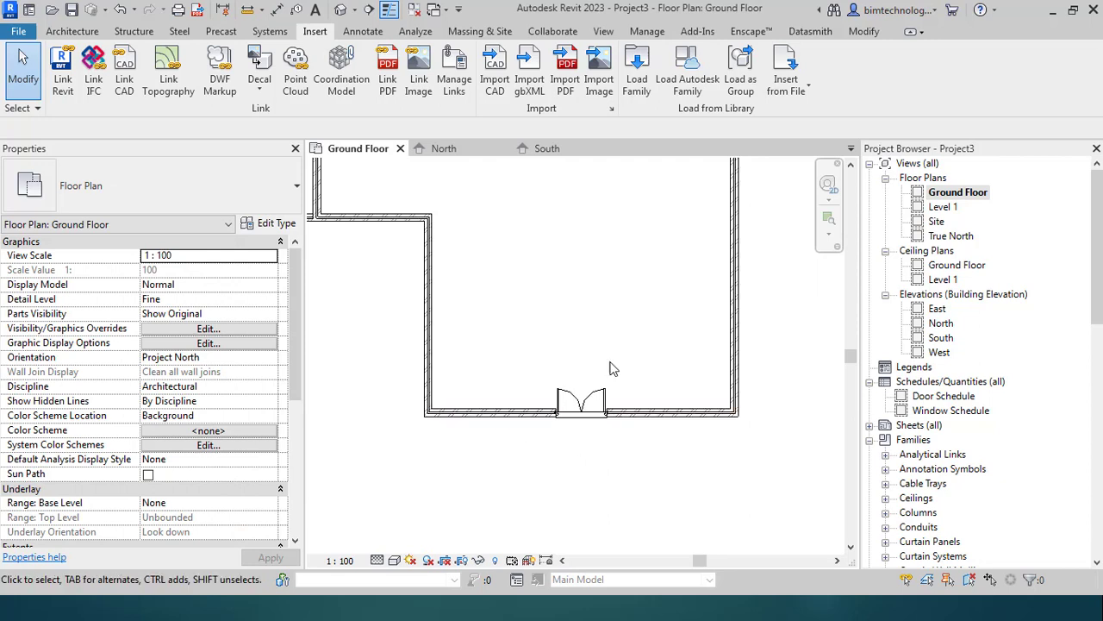
Step: Close the North elevation and tile the Ground Floor plan beside the South elevation
click(603, 31)
click(932, 76)
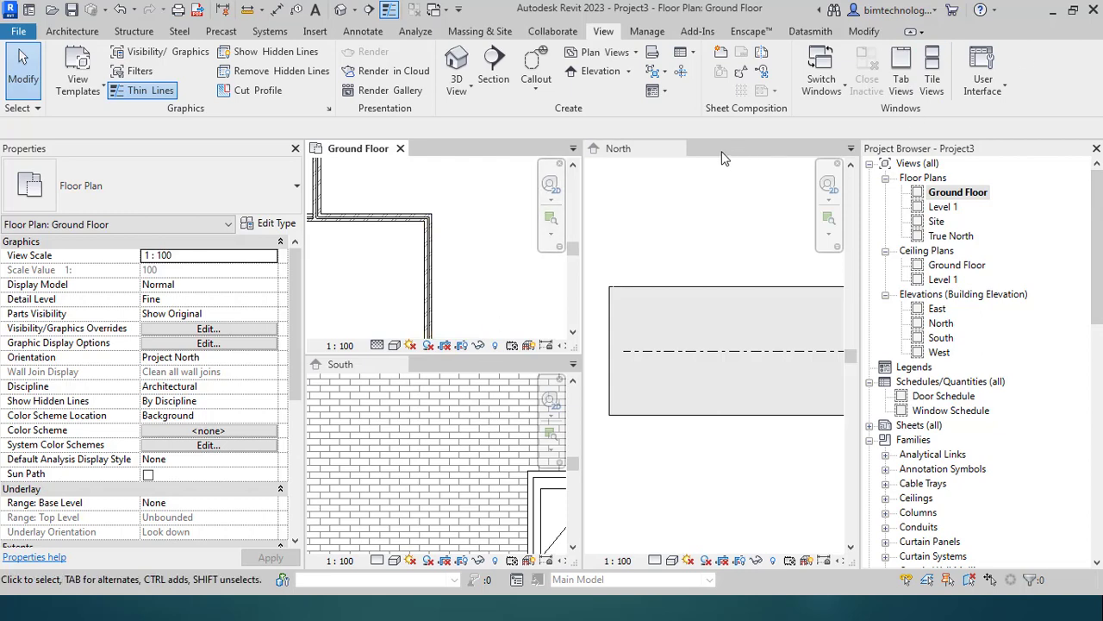
click(671, 148)
click(678, 149)
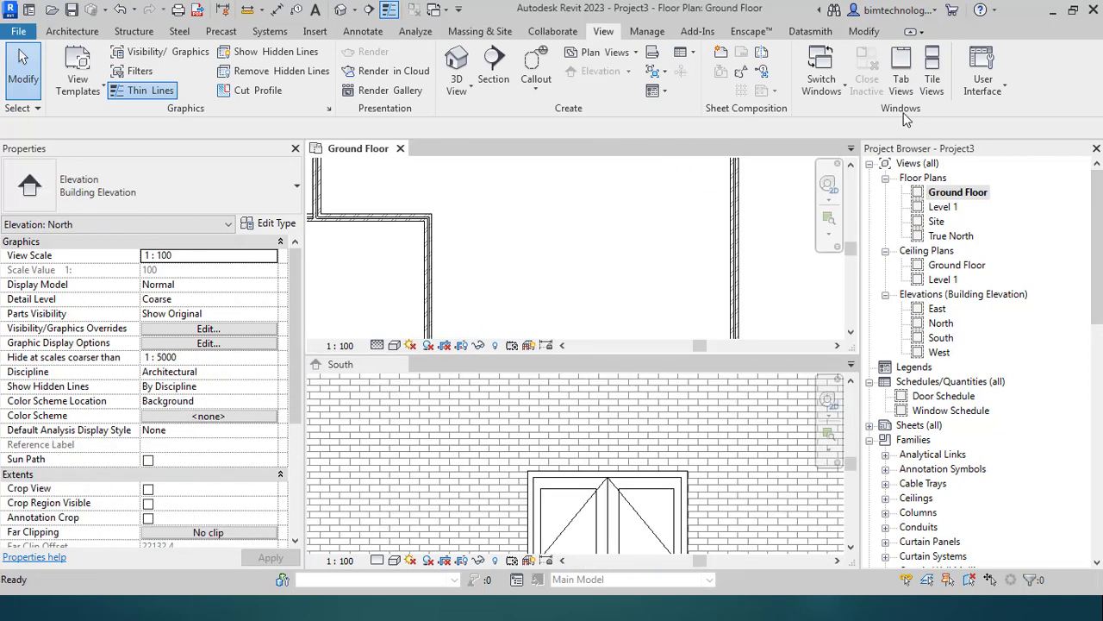
click(933, 87)
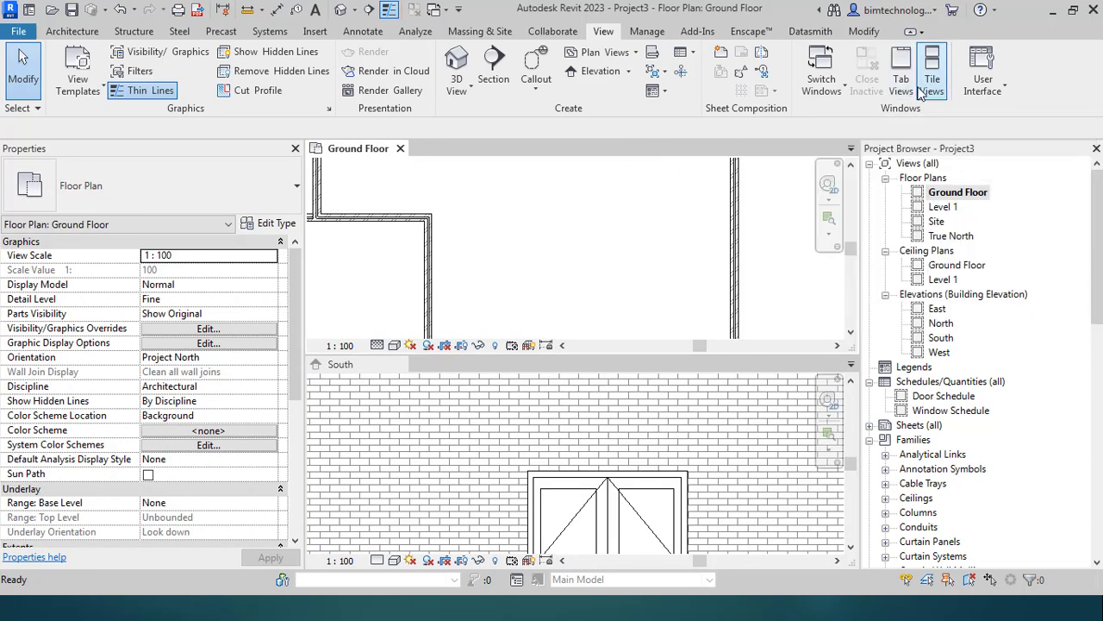
scroll(457, 369, down, 4)
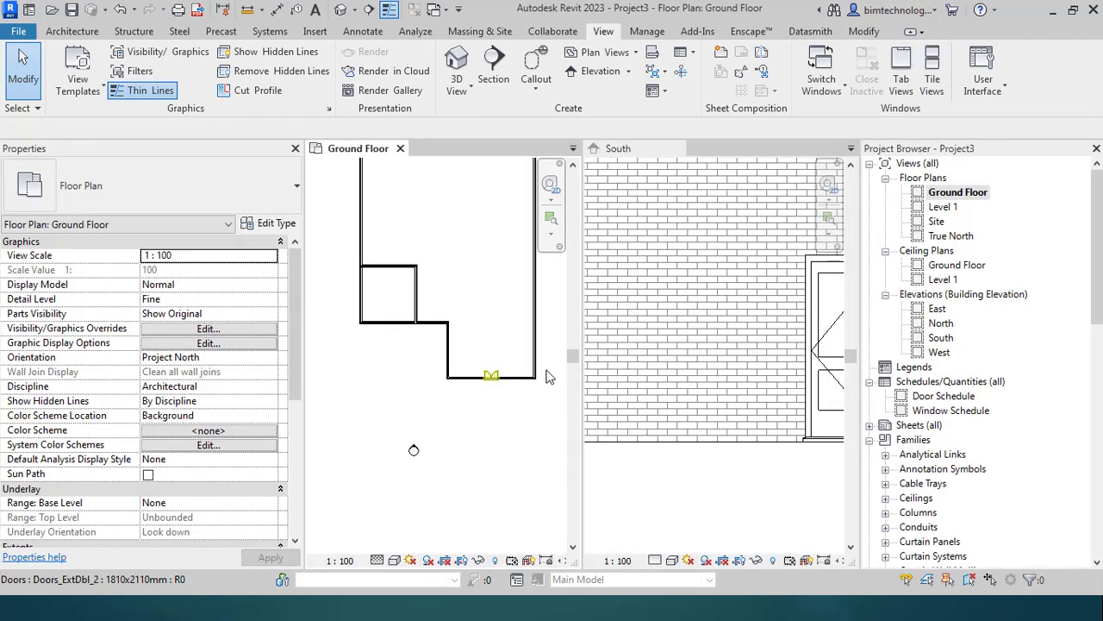
scroll(509, 423, up, 3)
scroll(454, 420, down, 2)
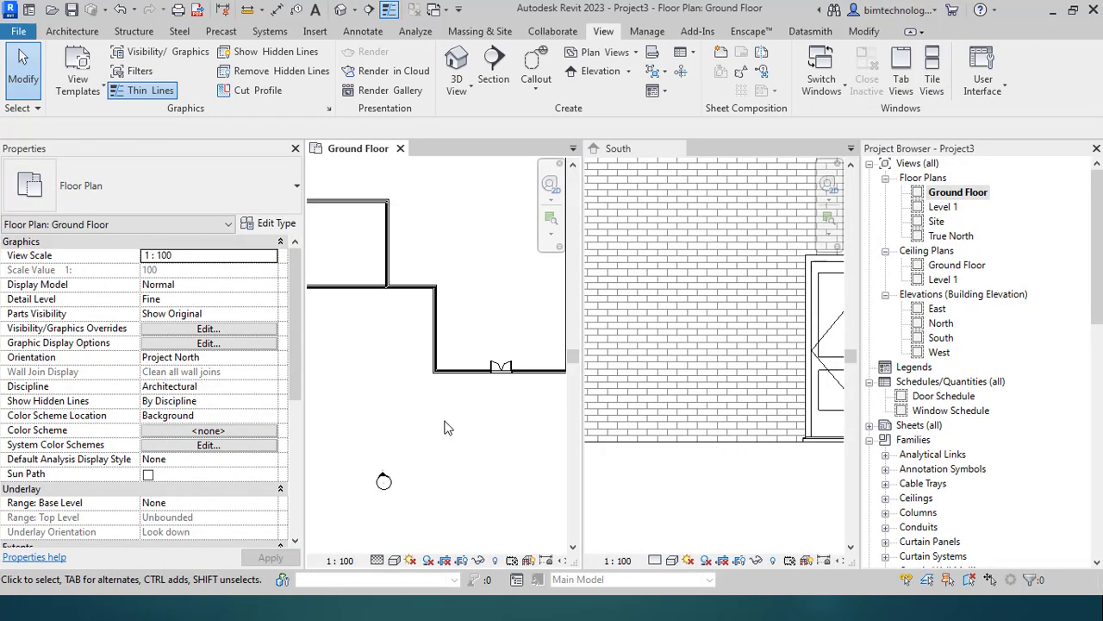
scroll(718, 380, down, 3)
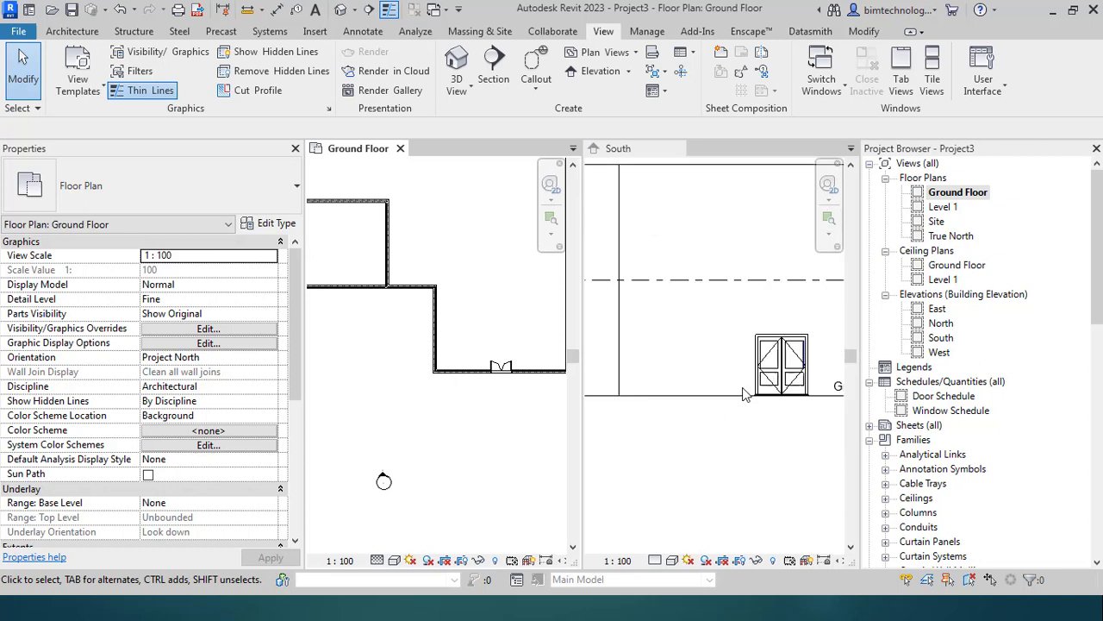
scroll(528, 374, up, 1)
scroll(491, 396, down, 2)
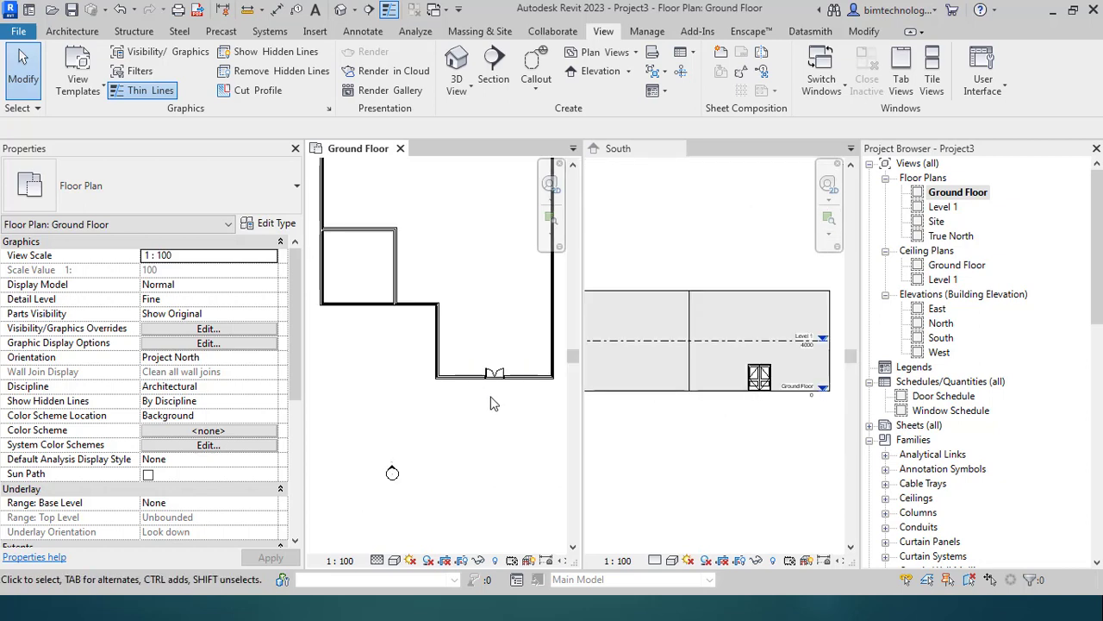
scroll(539, 376, up, 2)
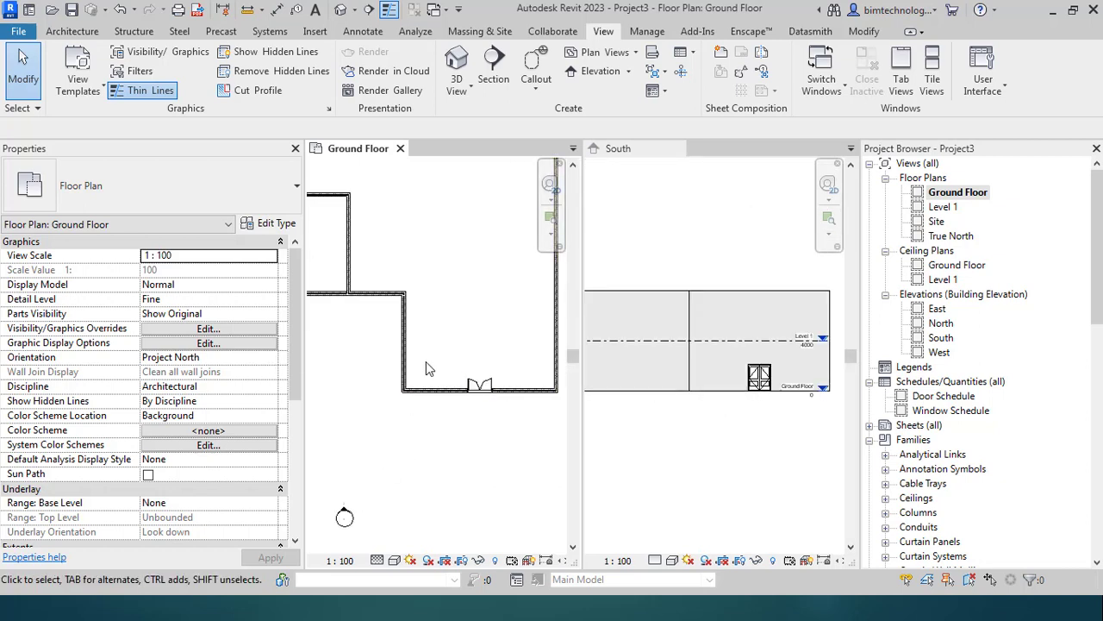
Step: Set temporary dimensions for doors and windows to Centerlines, showing the door's 5365.0 and 4460.0 distances
click(499, 396)
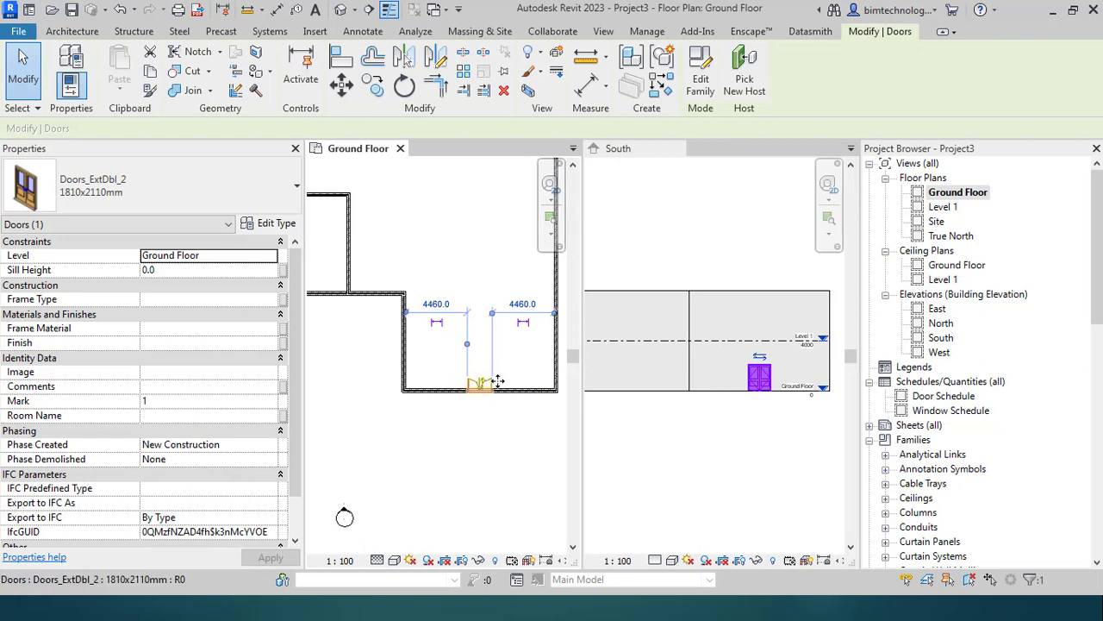
click(433, 263)
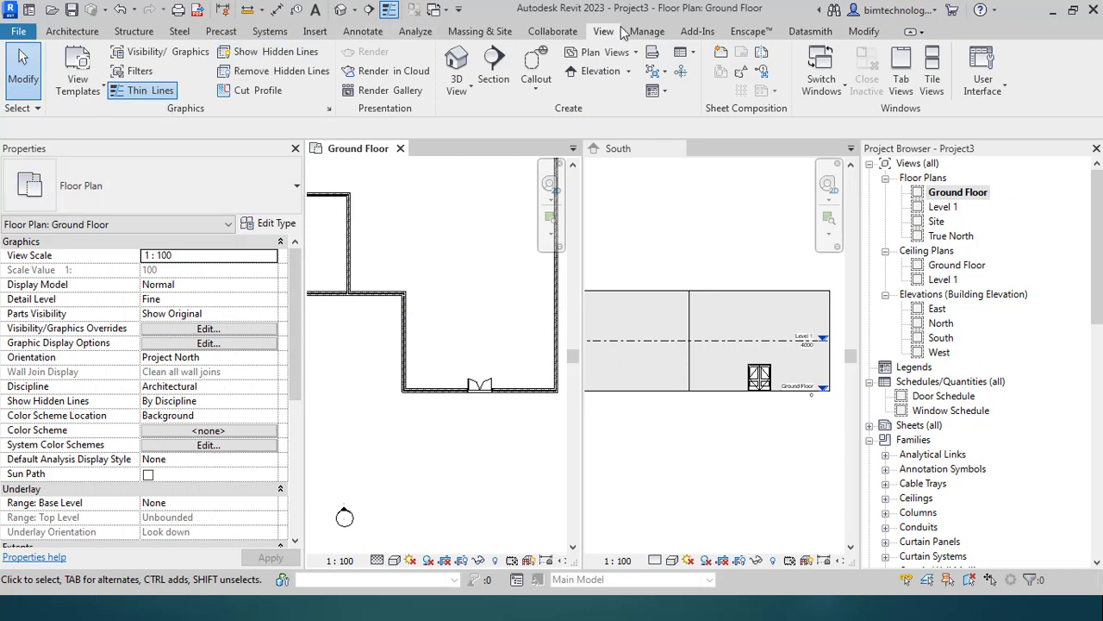
click(662, 32)
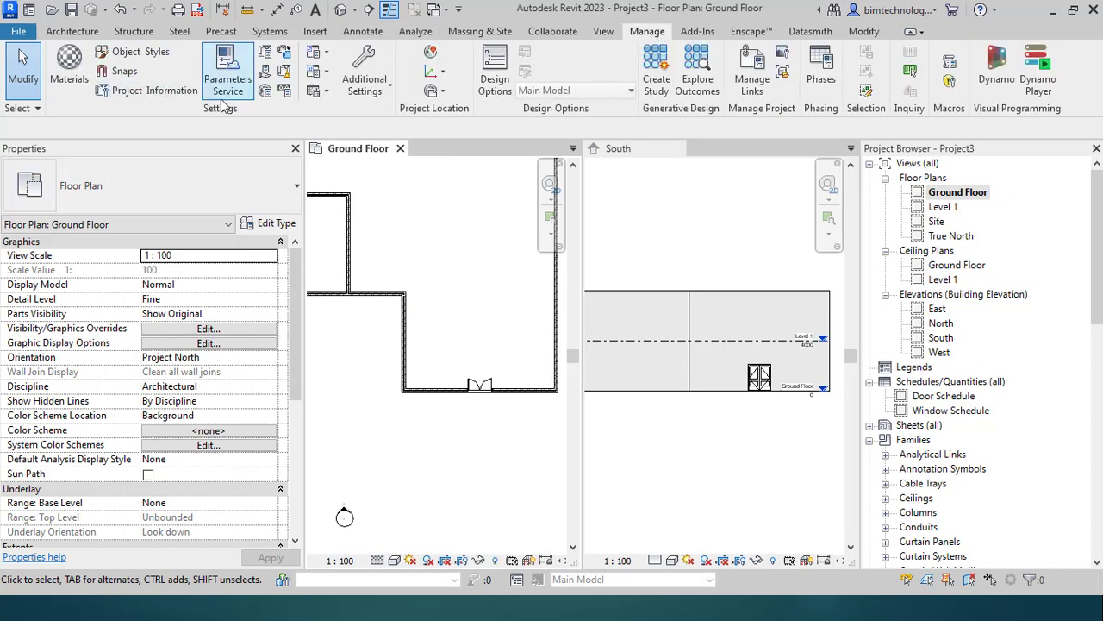
click(362, 90)
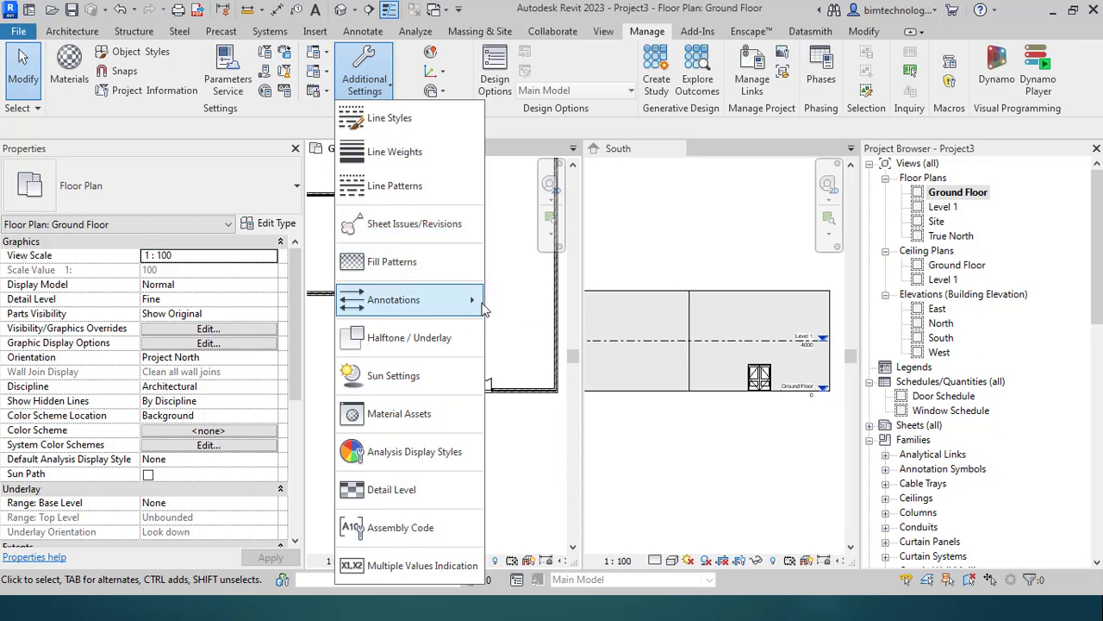
mouse_move(487, 301)
click(551, 330)
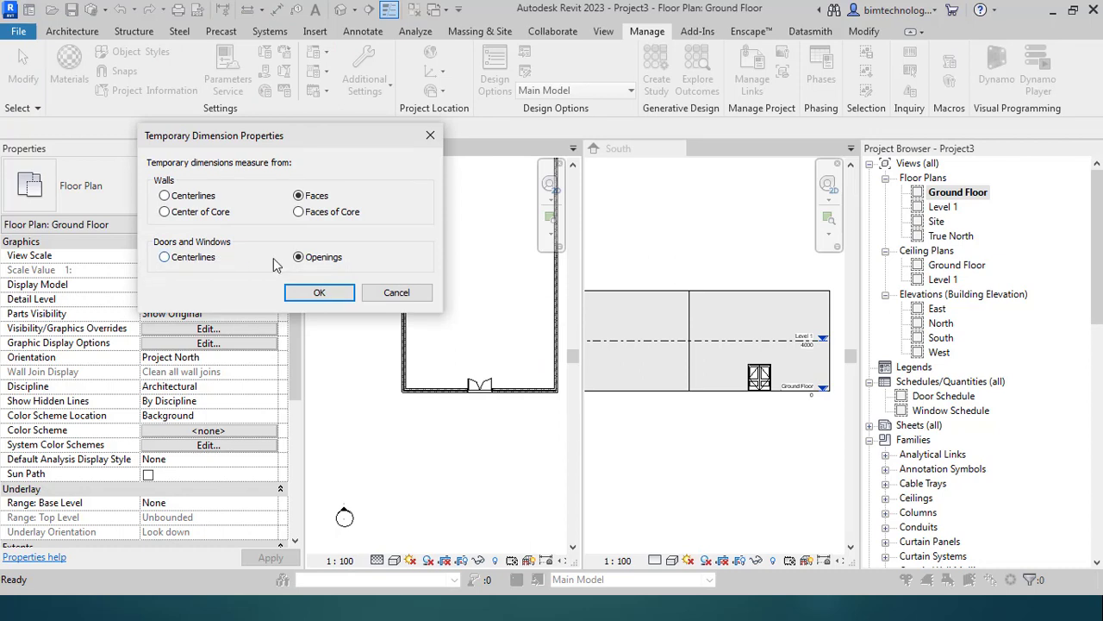
click(163, 257)
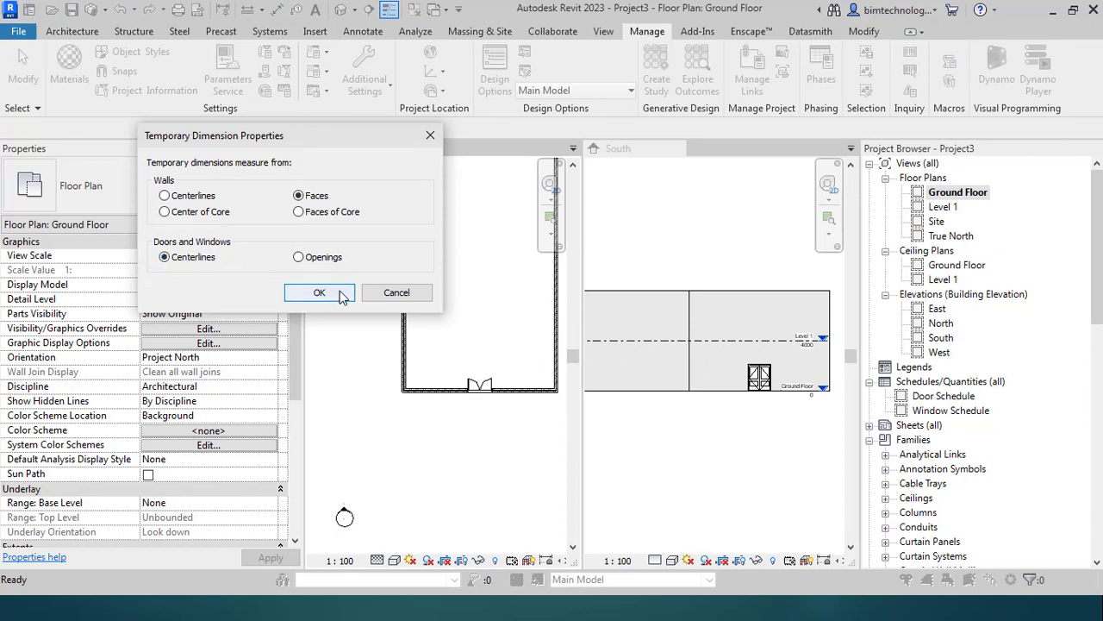
click(320, 293)
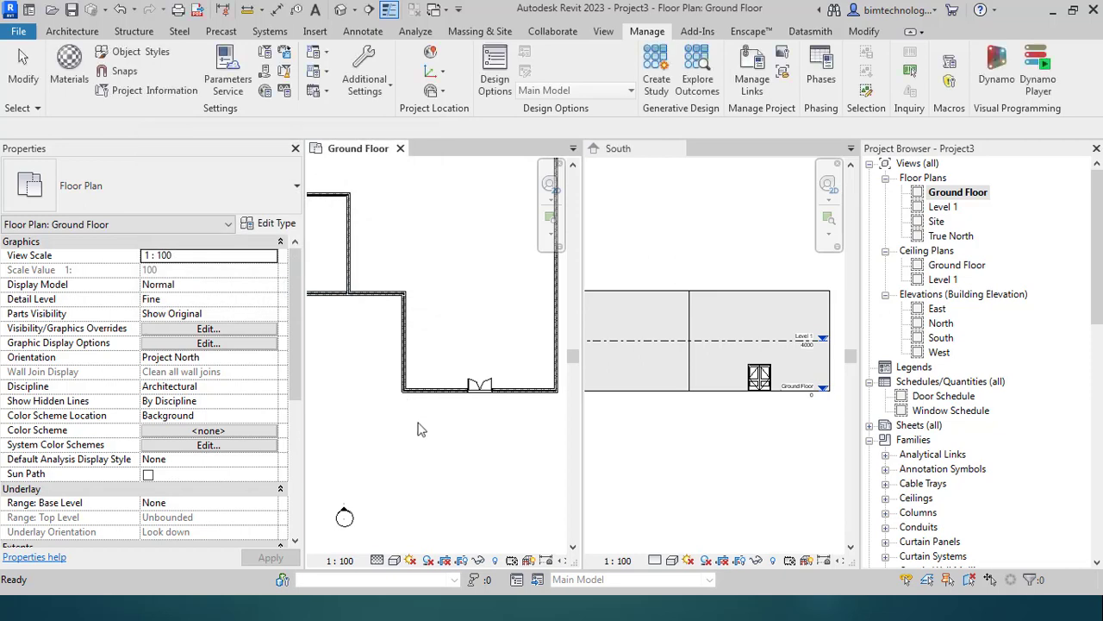
click(481, 388)
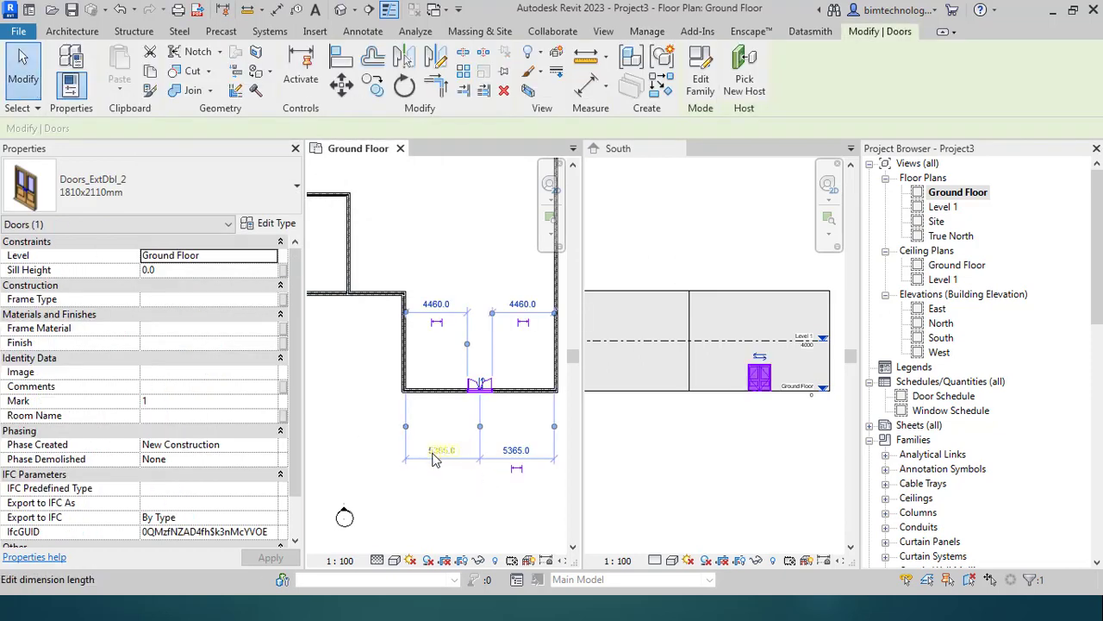
Step: Make the door's side dimensions permanent and toggle EQ to centre the door in the wall
click(515, 472)
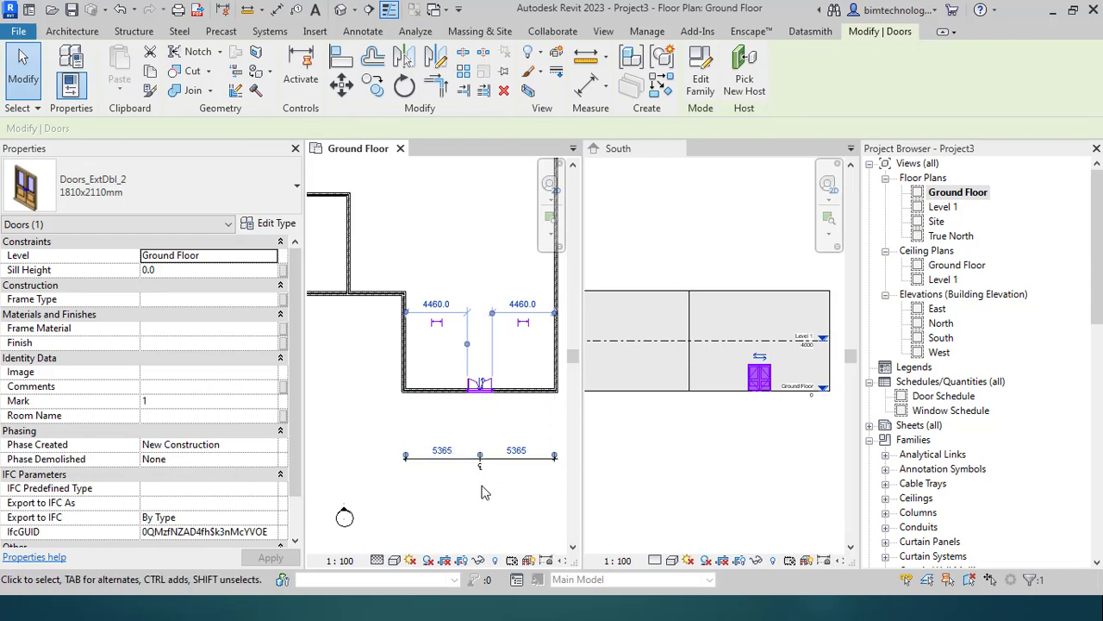
click(495, 497)
click(481, 471)
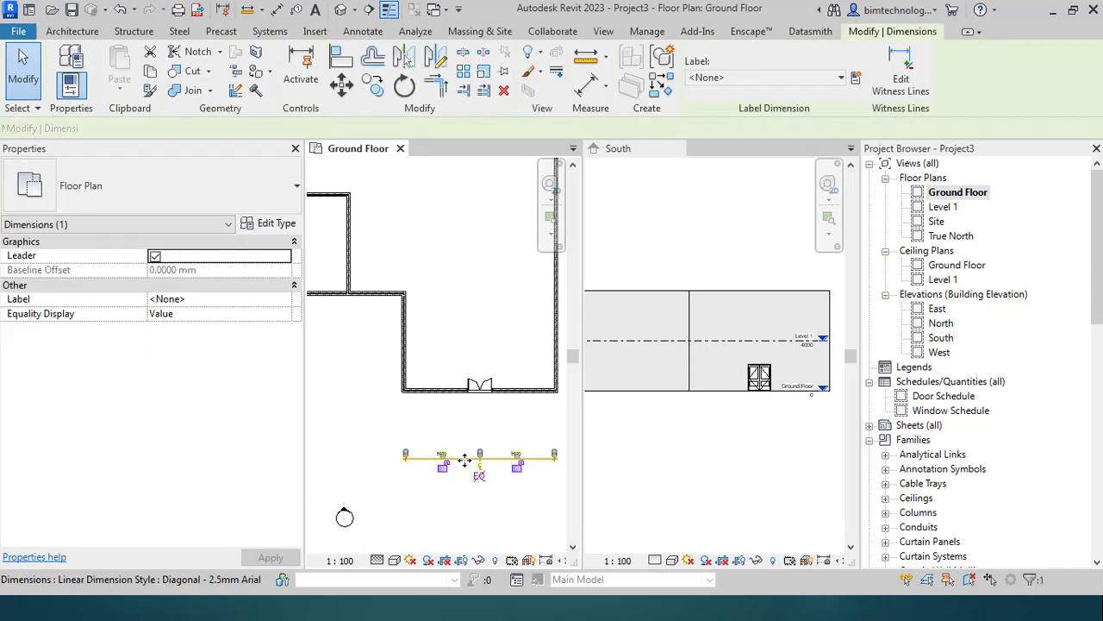
click(480, 477)
click(456, 534)
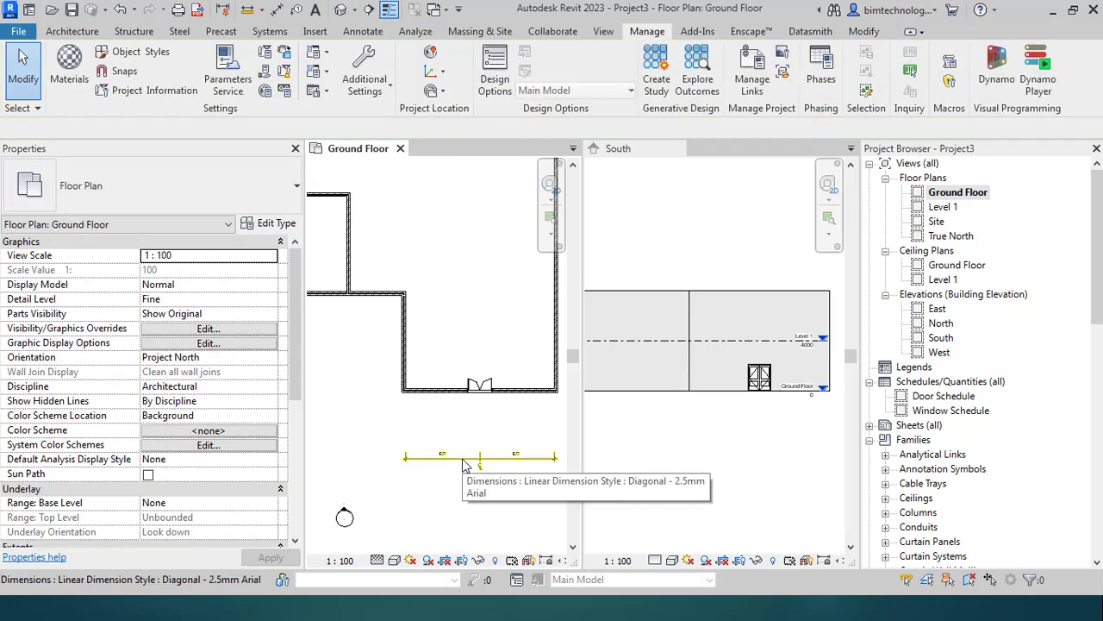
scroll(479, 383, up, 2)
scroll(779, 367, up, 3)
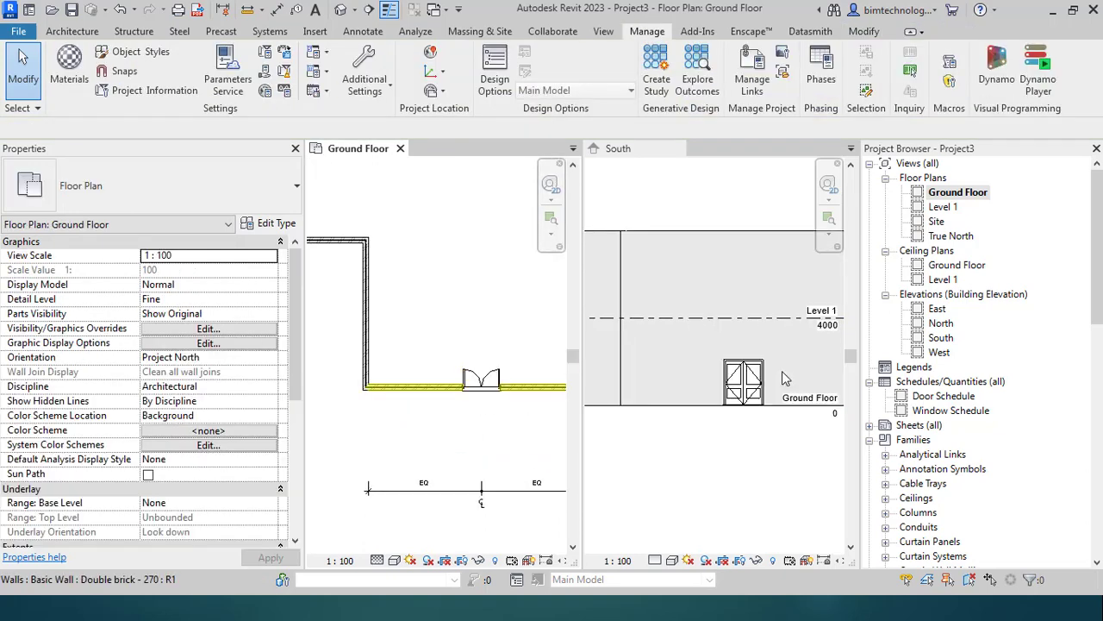
scroll(782, 378, up, 1)
click(748, 380)
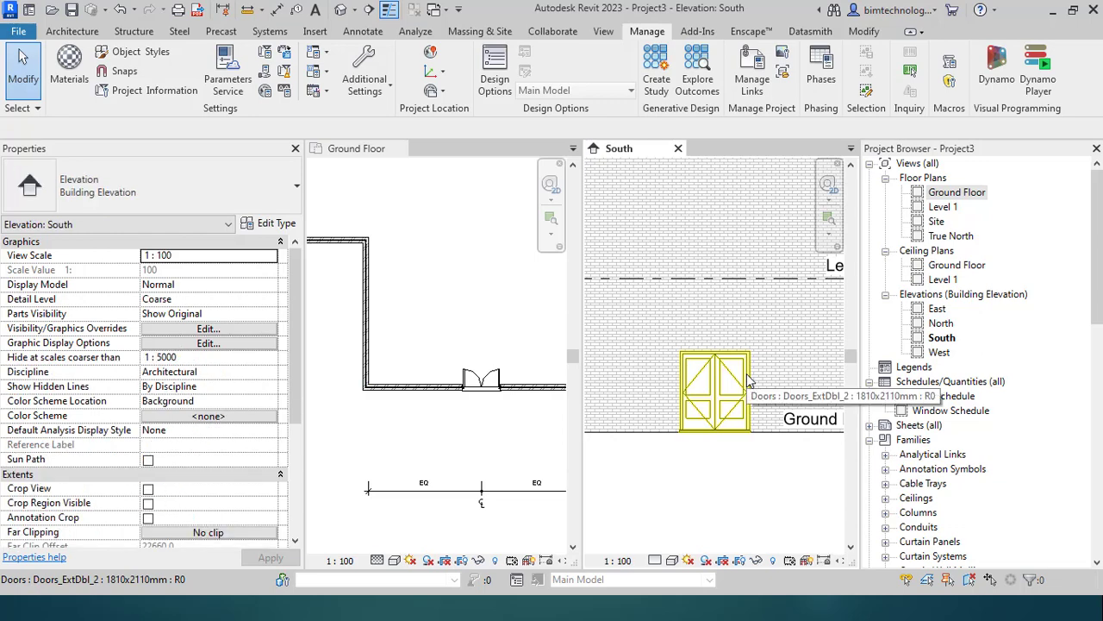
Step: Select the door in the South elevation and keep its level as Ground Floor after trying Level 1
click(739, 389)
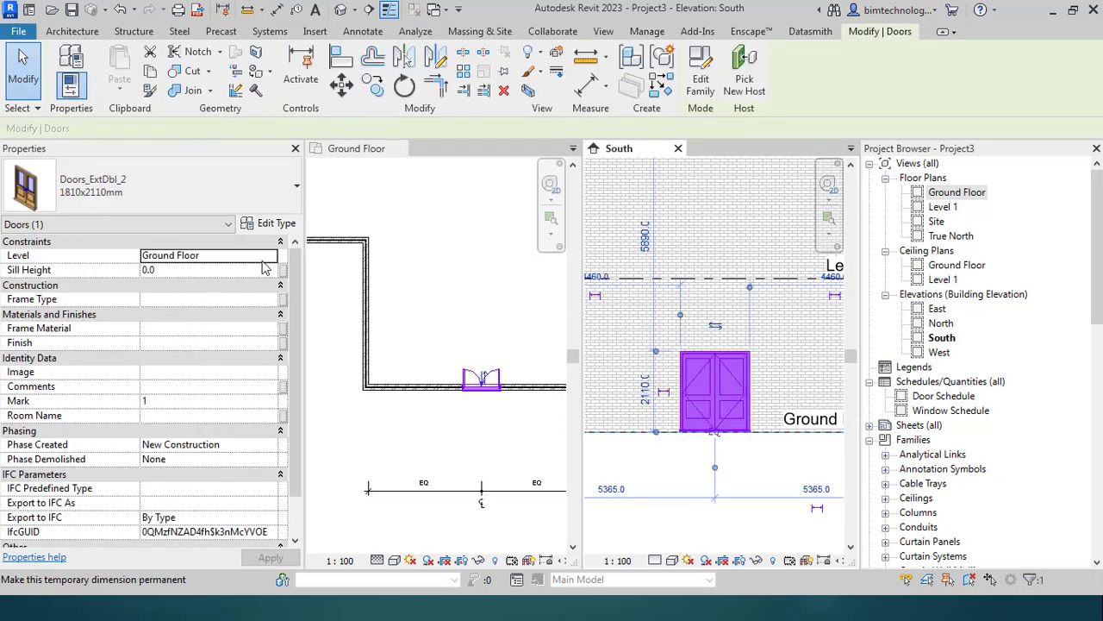
click(264, 257)
click(270, 255)
click(197, 284)
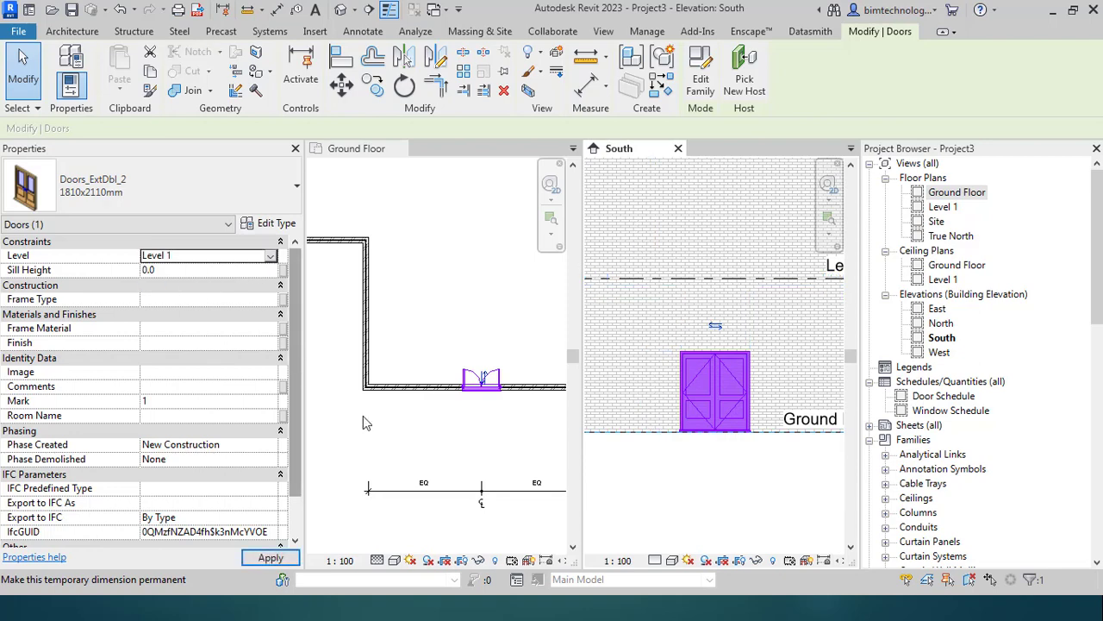
click(272, 260)
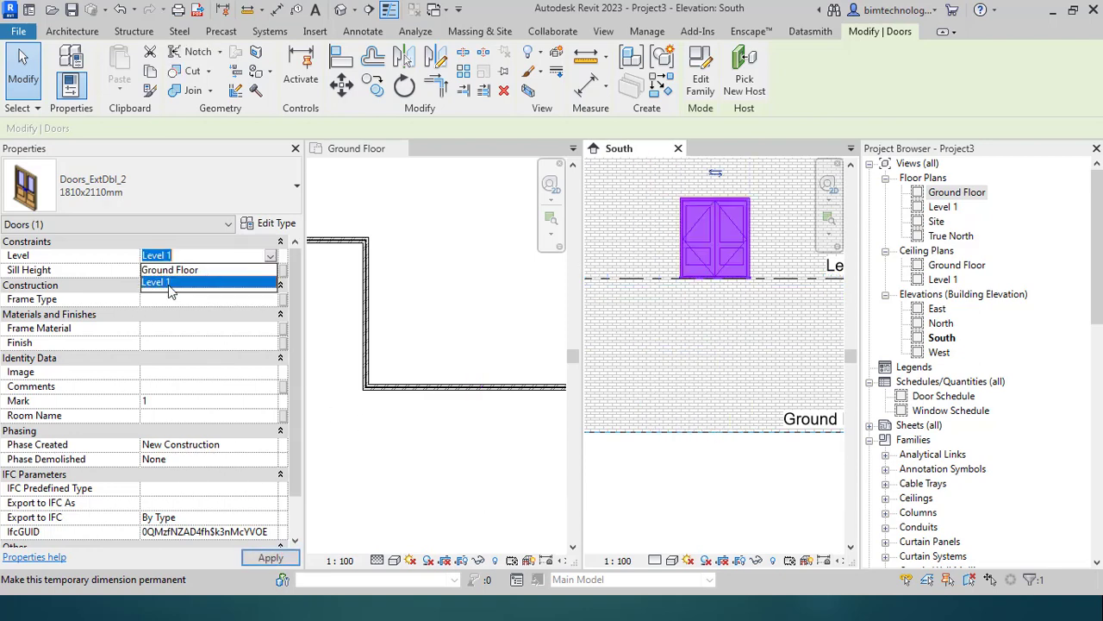
click(188, 269)
Step: Change the door's sill height from 500 to 0
click(194, 274)
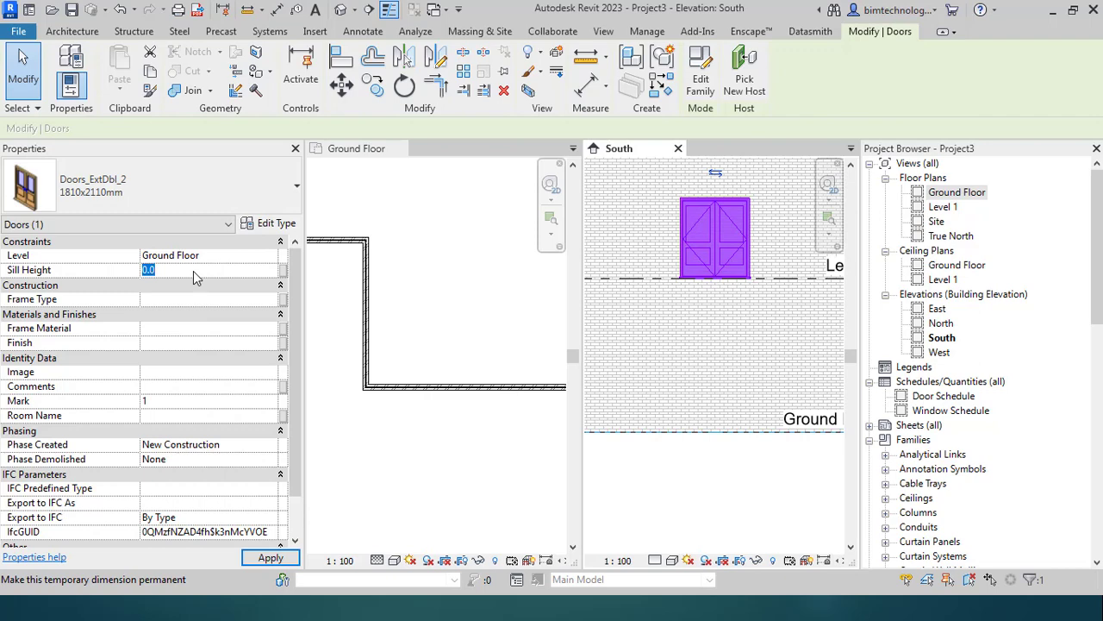
text(500)
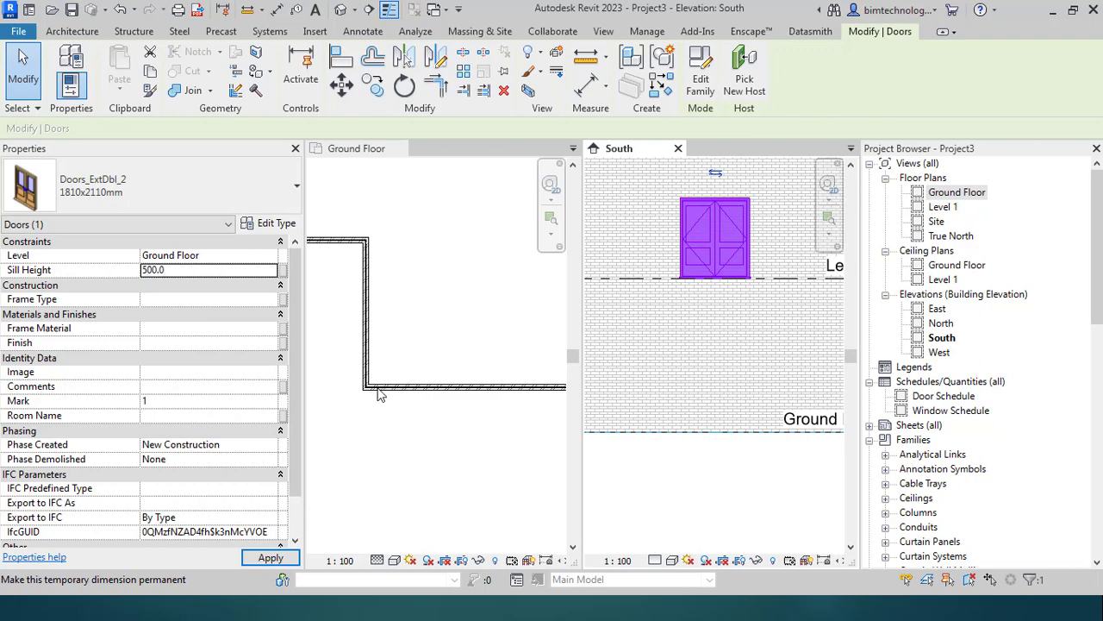
click(204, 274)
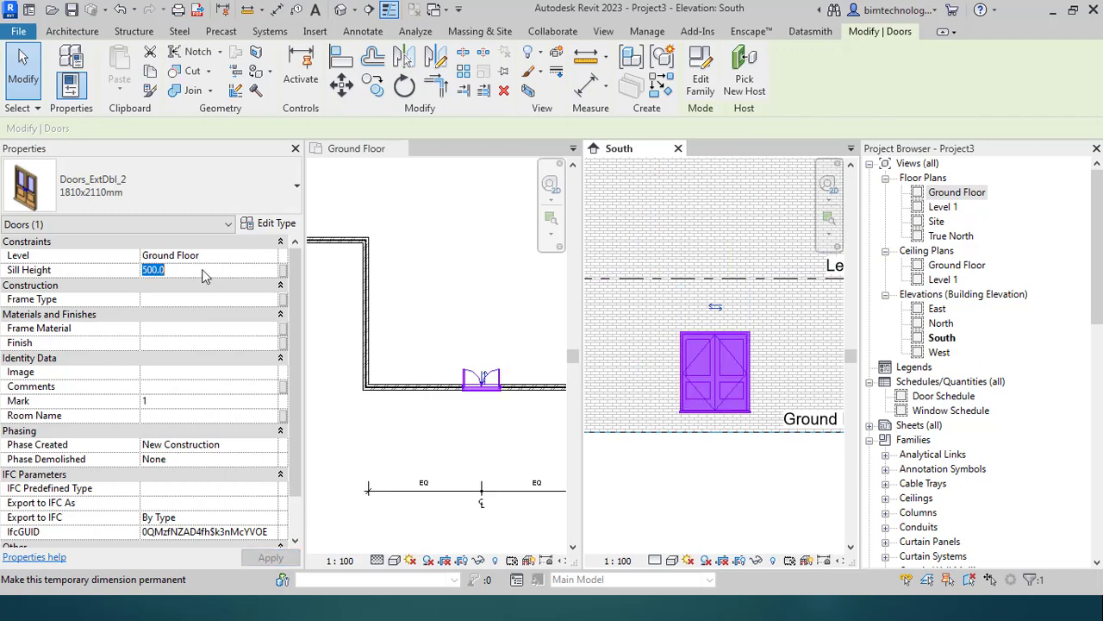
text(0)
click(220, 360)
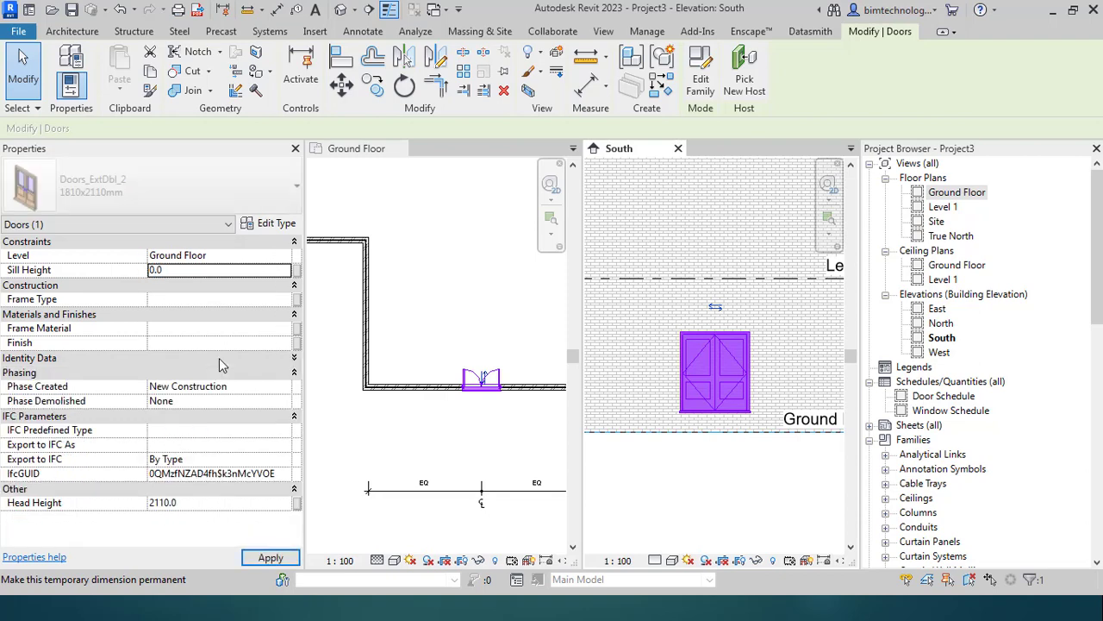
scroll(703, 435, down, 3)
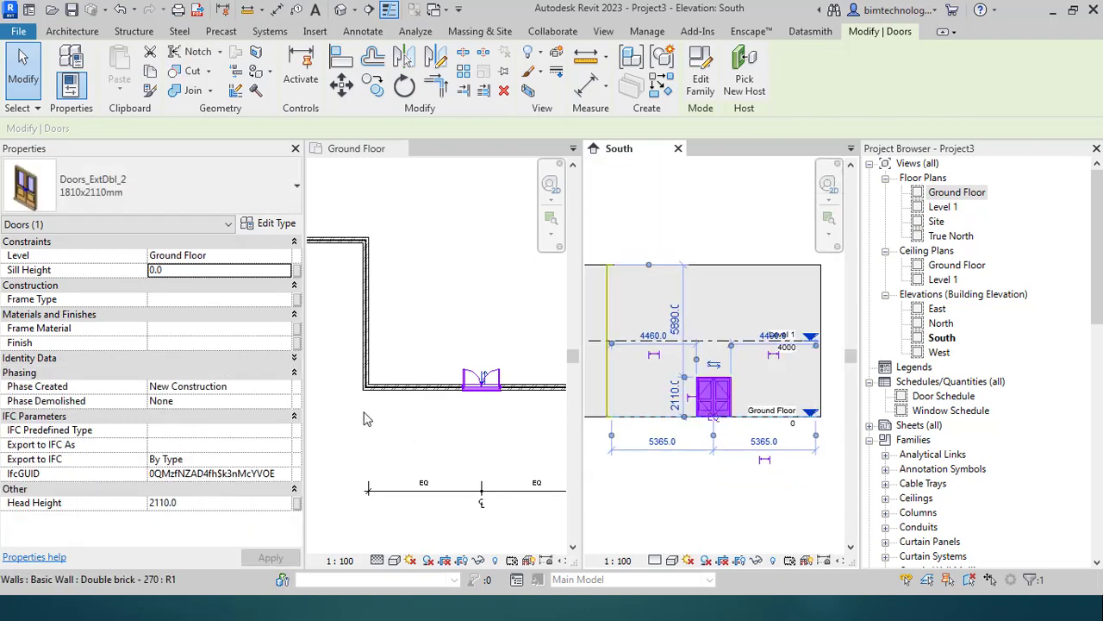
scroll(398, 467, down, 2)
scroll(399, 470, down, 1)
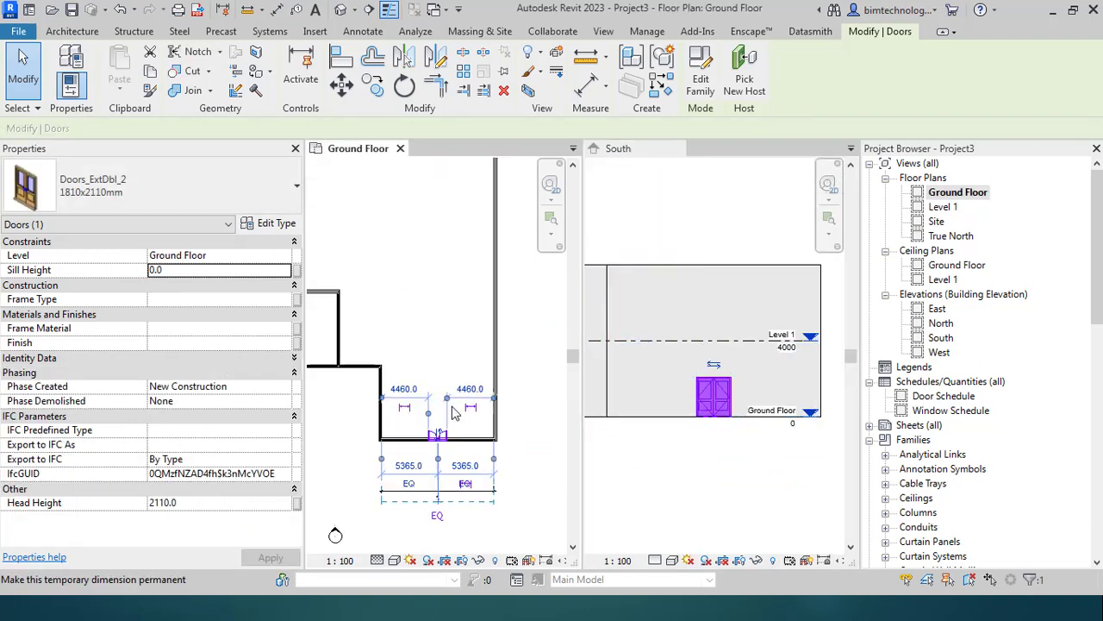
Step: Rehost the double door onto the inner vertical wall, removing the blocking constraints and dimension references
click(434, 343)
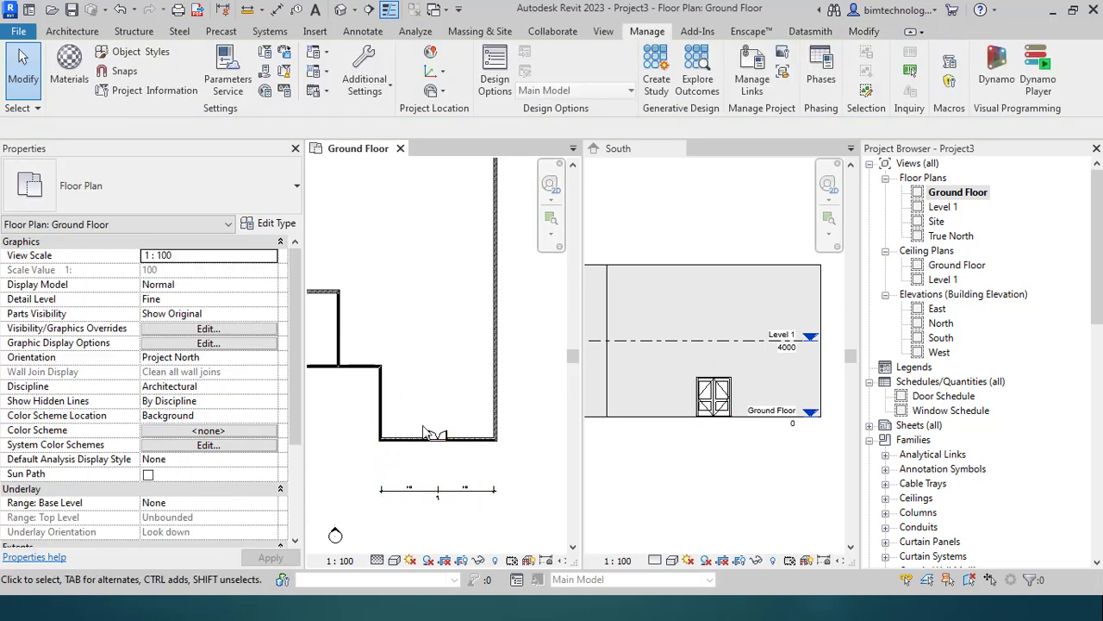
click(437, 434)
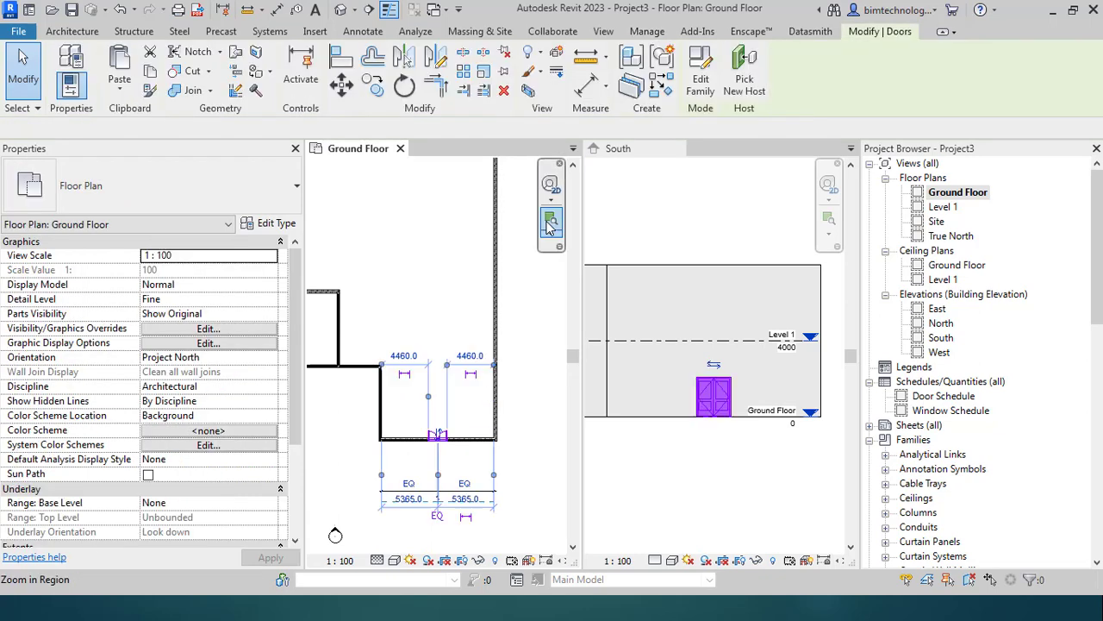
click(744, 78)
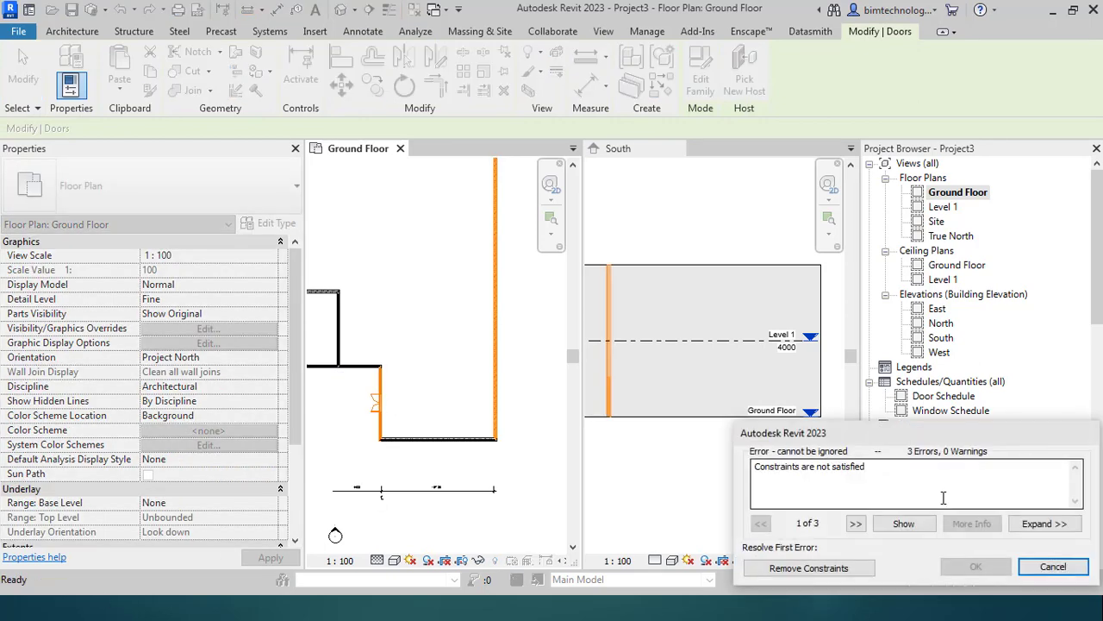
click(793, 569)
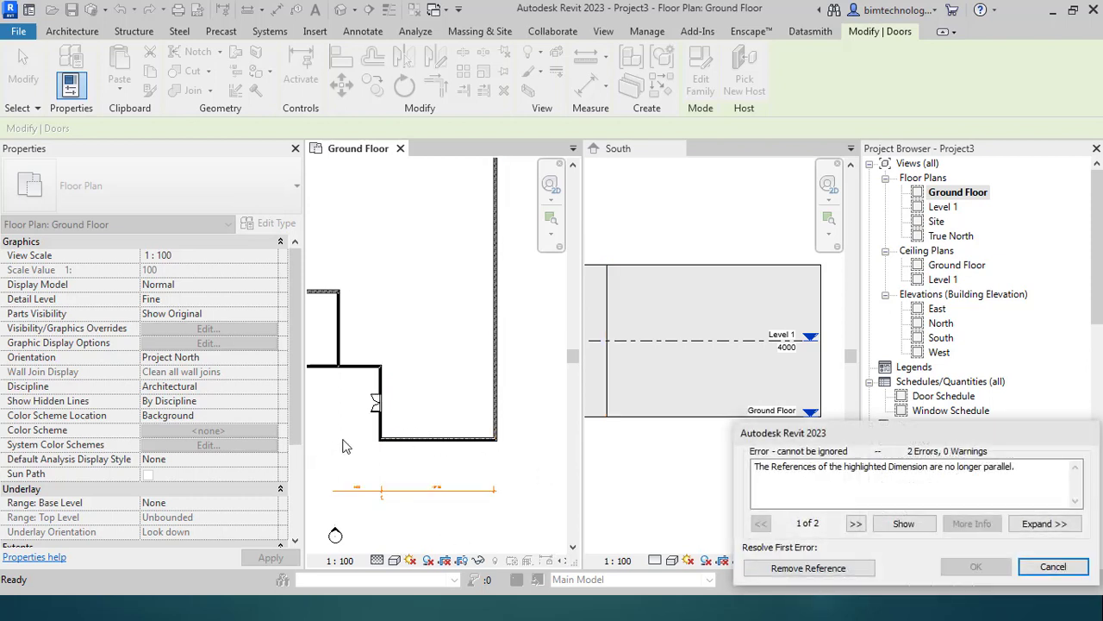
scroll(384, 444, up, 2)
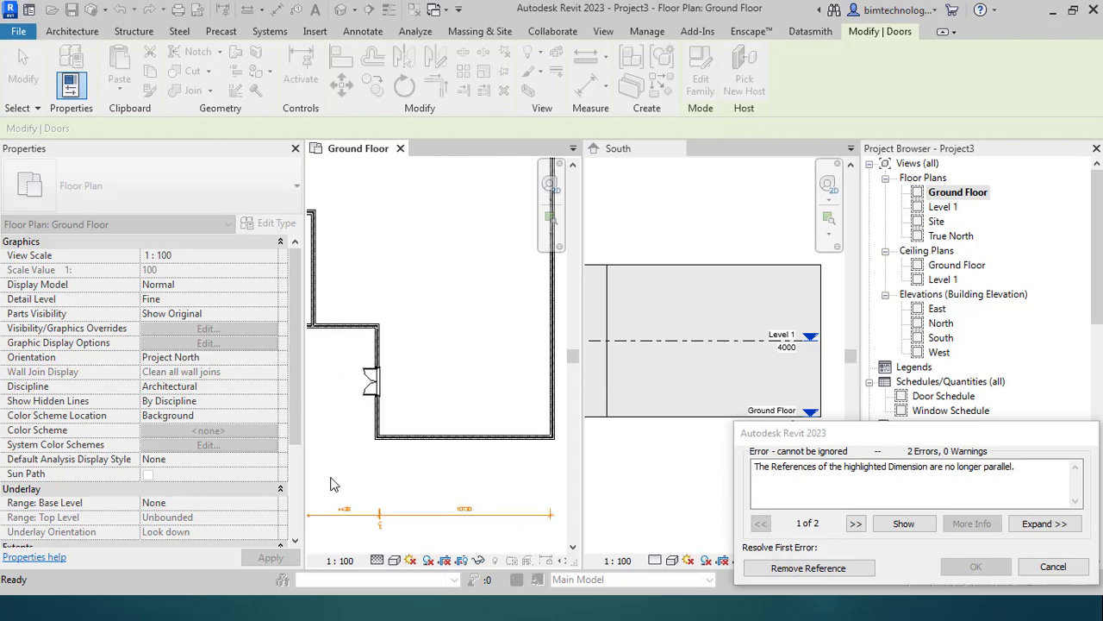
click(782, 567)
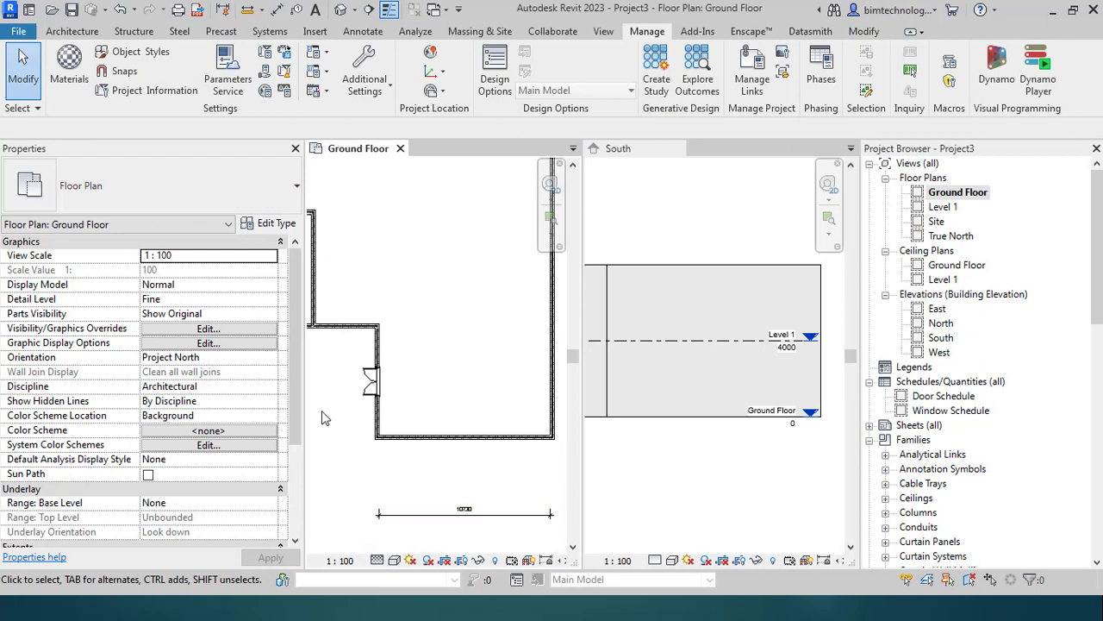
Step: Start placing a new door and open the Load Family browser
scroll(388, 405, up, 2)
scroll(453, 380, down, 2)
scroll(452, 381, down, 2)
scroll(384, 382, up, 2)
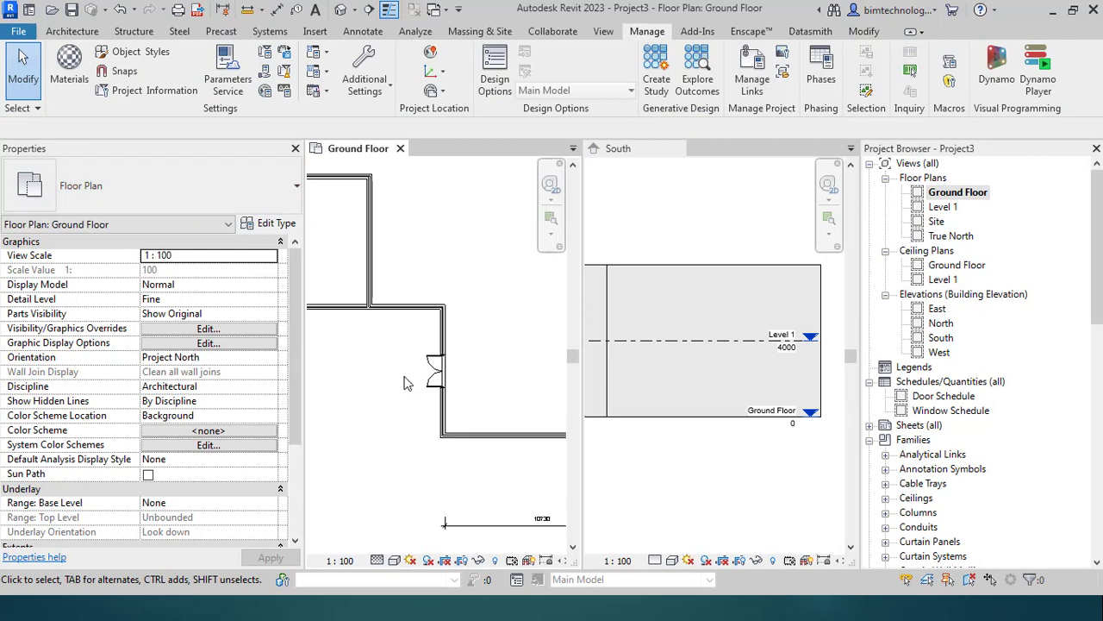
scroll(434, 376, down, 4)
scroll(441, 382, up, 2)
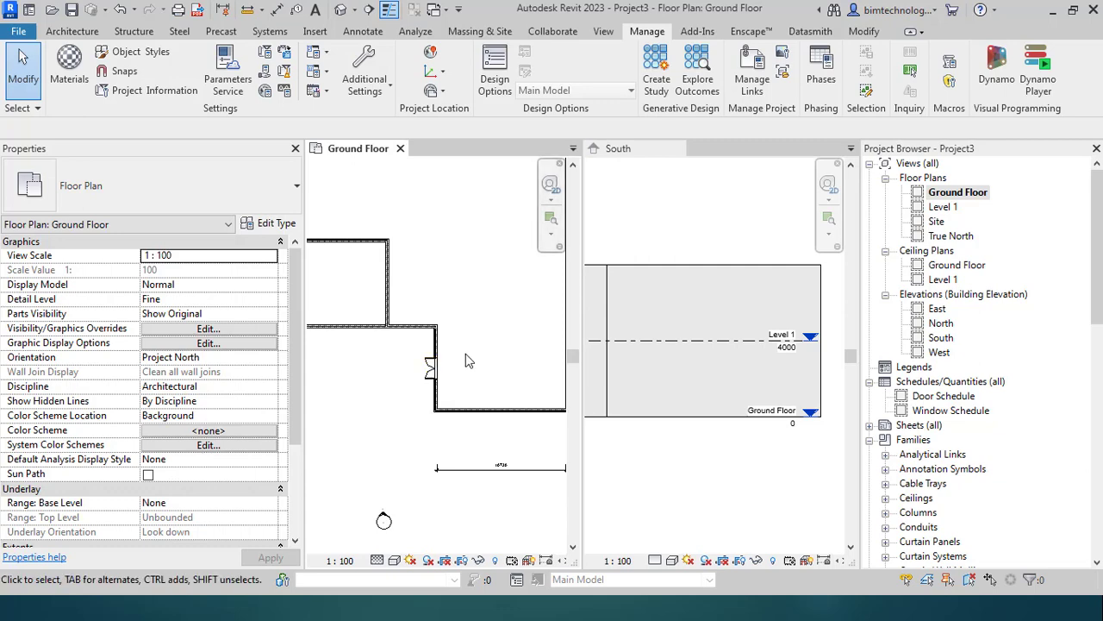
scroll(431, 364, down, 3)
scroll(363, 318, up, 2)
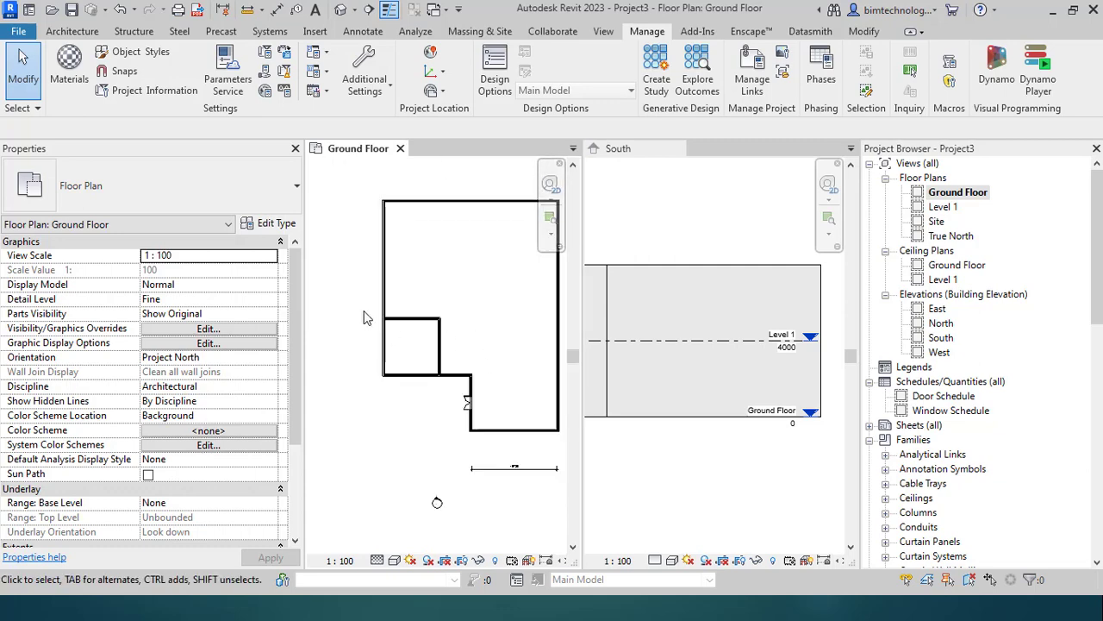
click(86, 32)
click(99, 69)
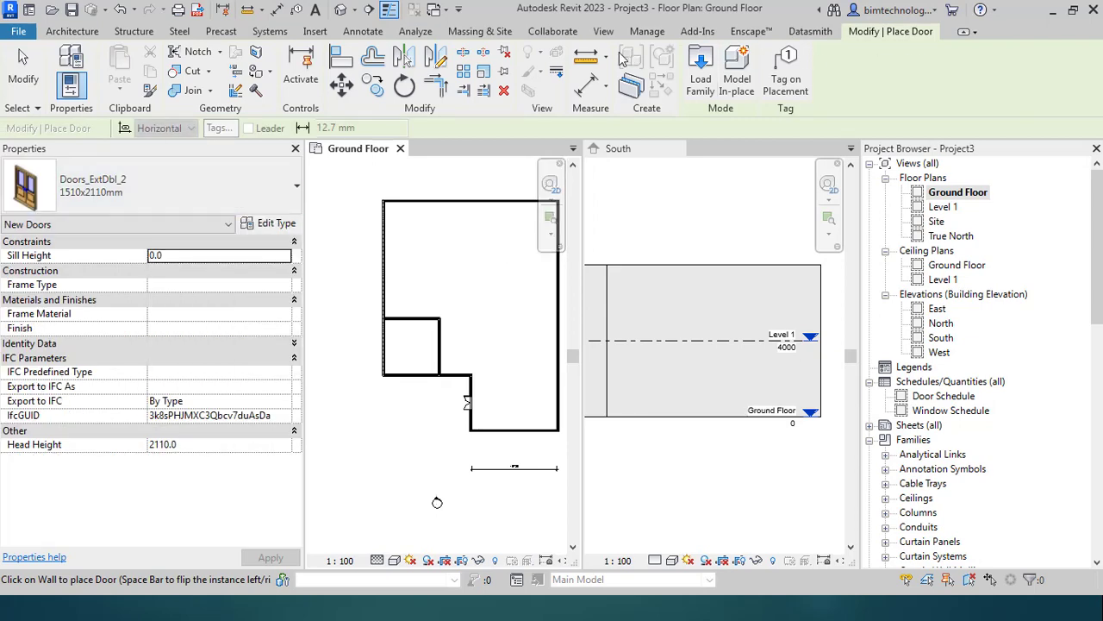
click(700, 71)
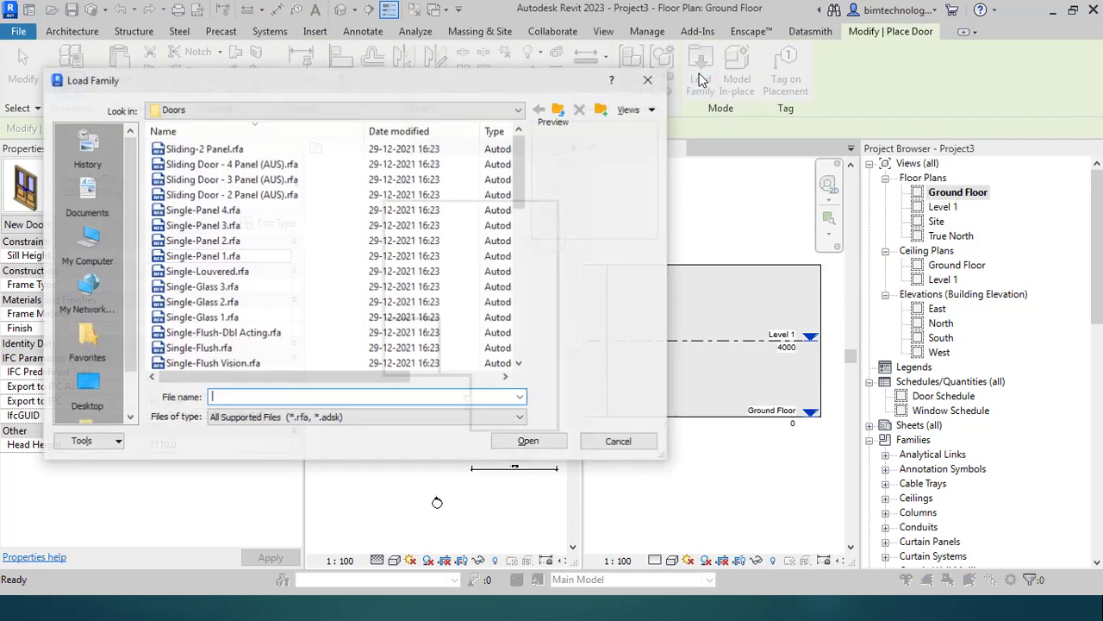
Step: Go up to the Australia library folder and into the Doors family folder
click(560, 111)
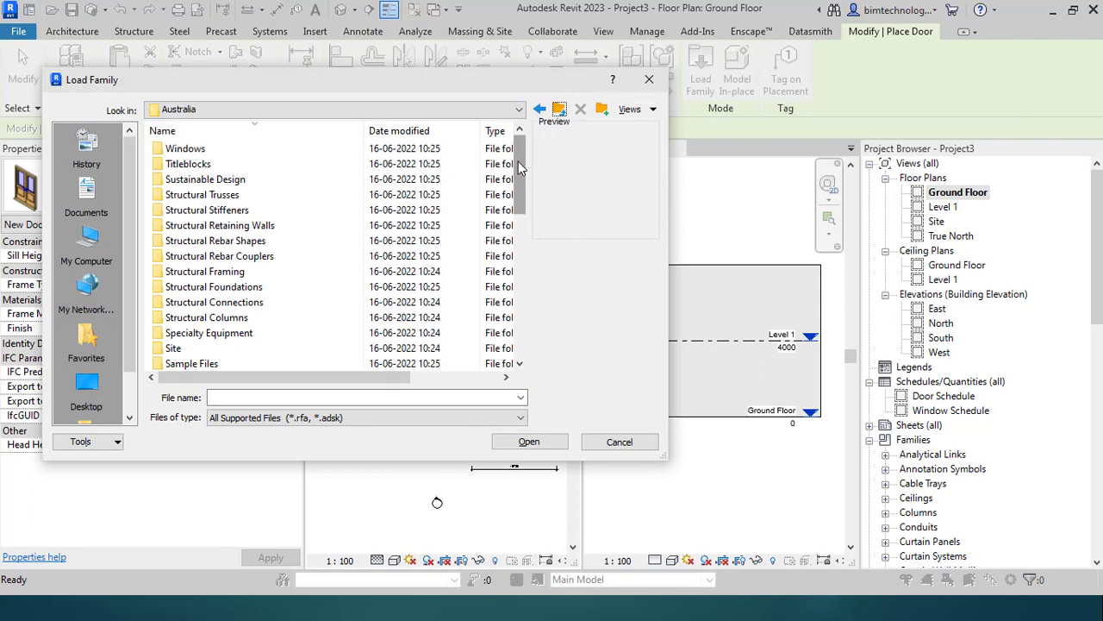
drag(518, 166, 534, 199)
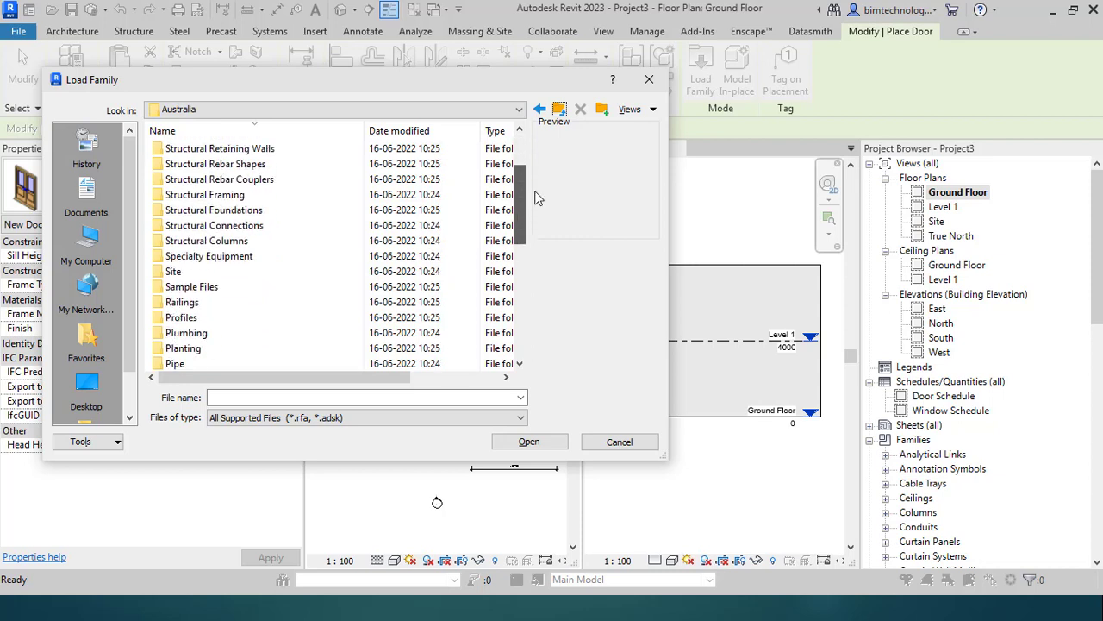
scroll(176, 209, up, 2)
scroll(181, 211, down, 4)
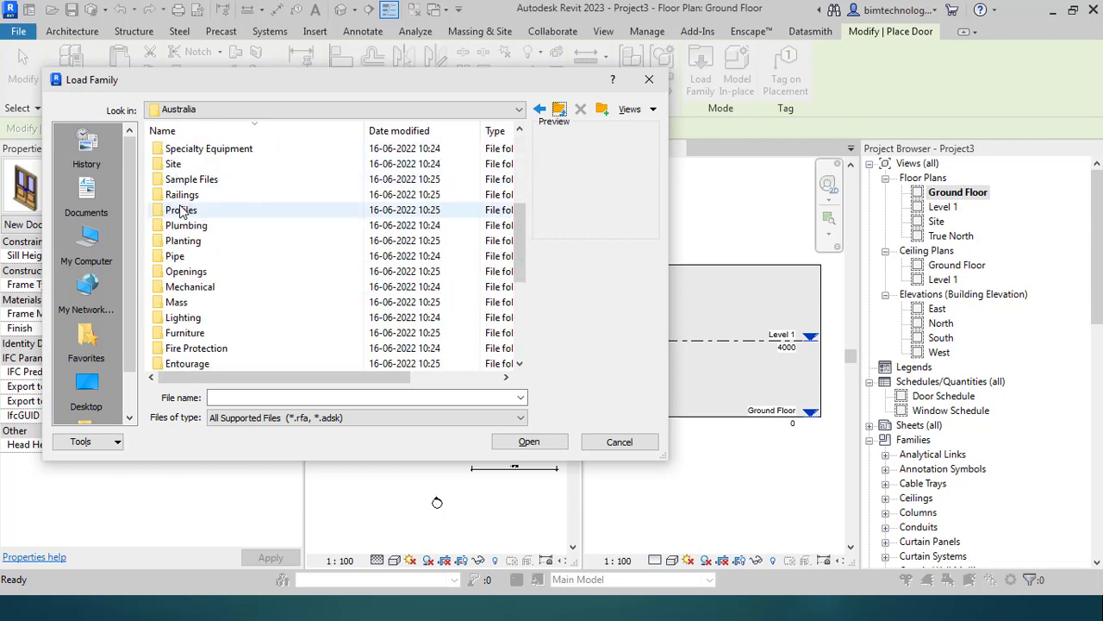
scroll(181, 211, down, 4)
double_click(194, 227)
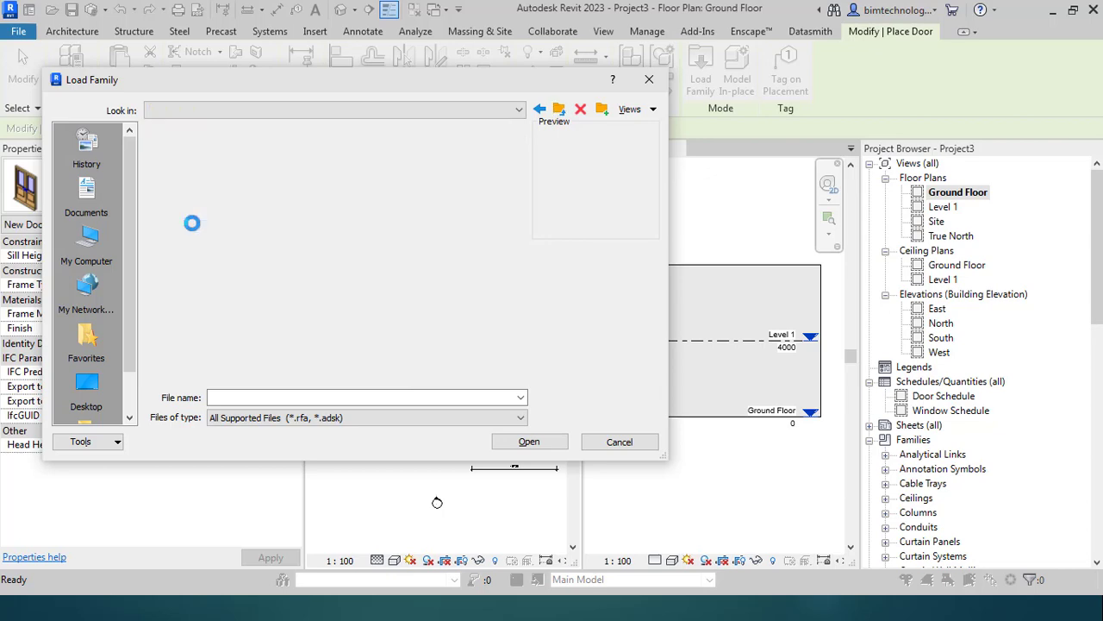
scroll(205, 179, down, 4)
scroll(205, 181, up, 3)
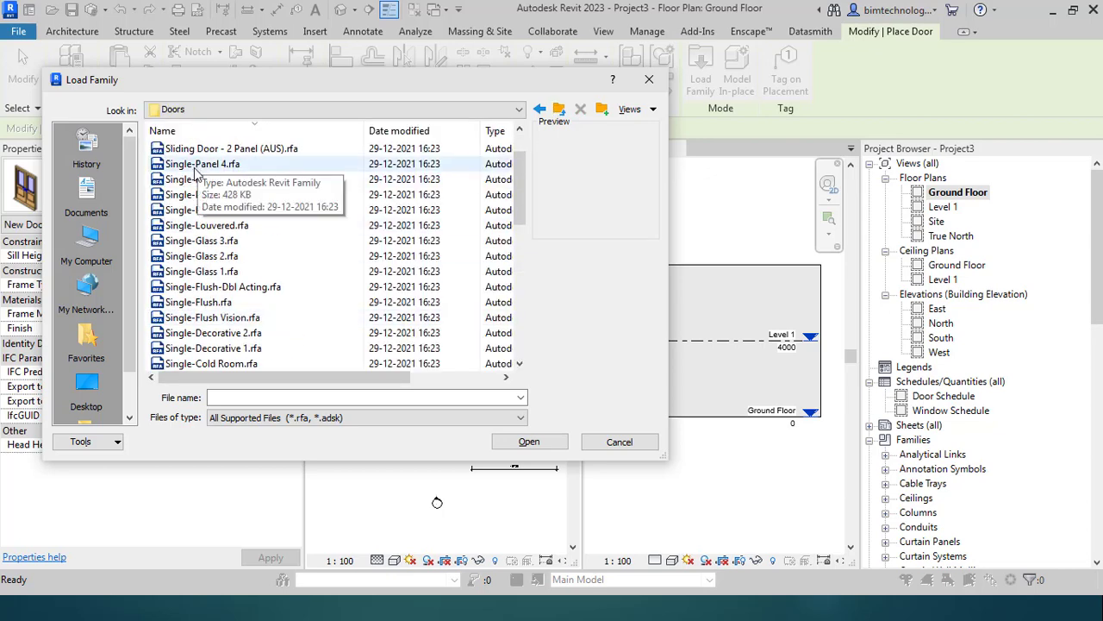
scroll(230, 231, down, 10)
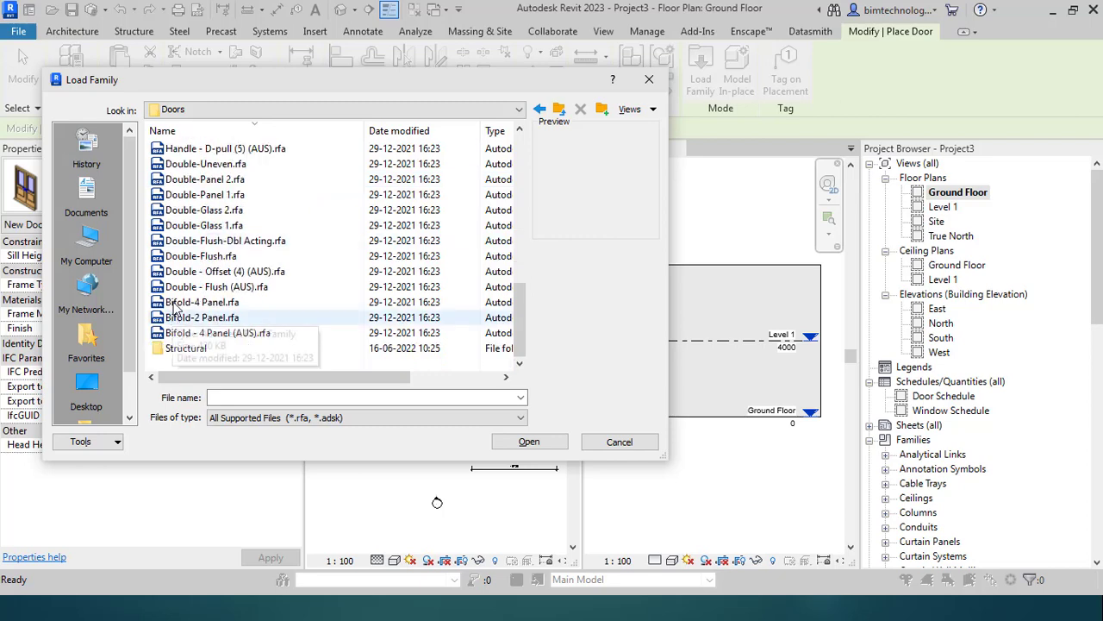
scroll(212, 289, up, 6)
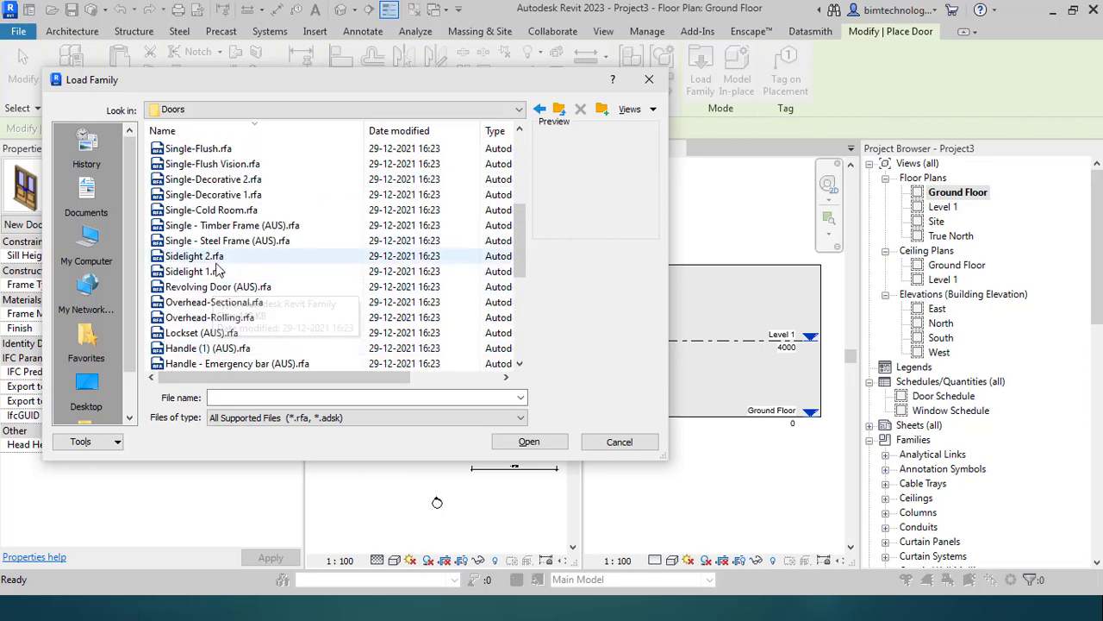
Step: After previewing the sidelight families, load Sliding Door - 2 Panel (AUS).rfa
click(215, 257)
click(216, 272)
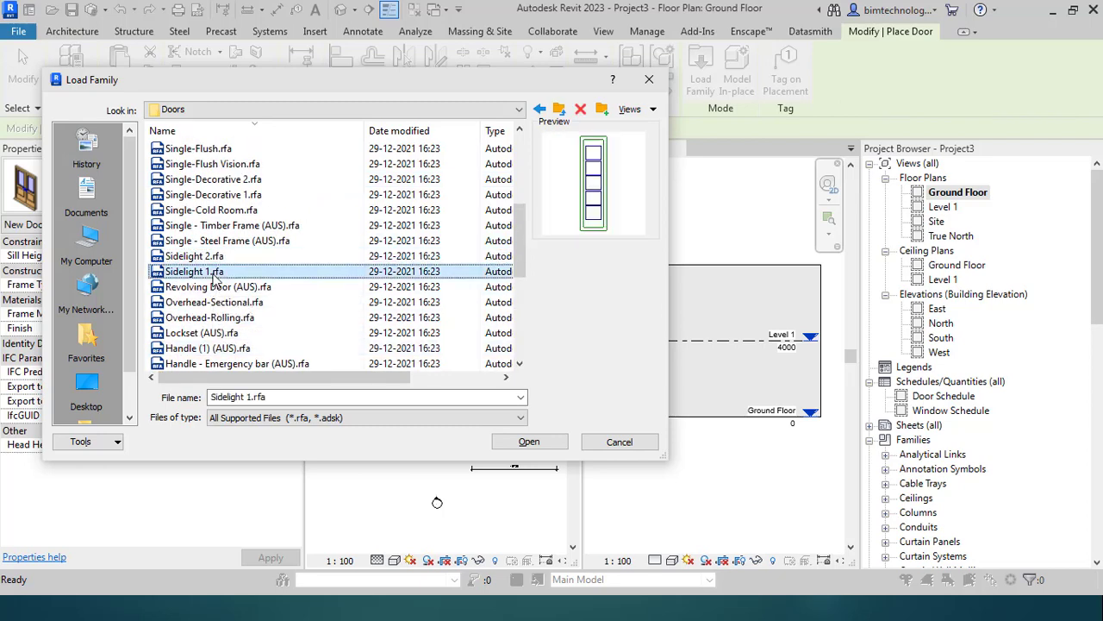
scroll(216, 212, up, 4)
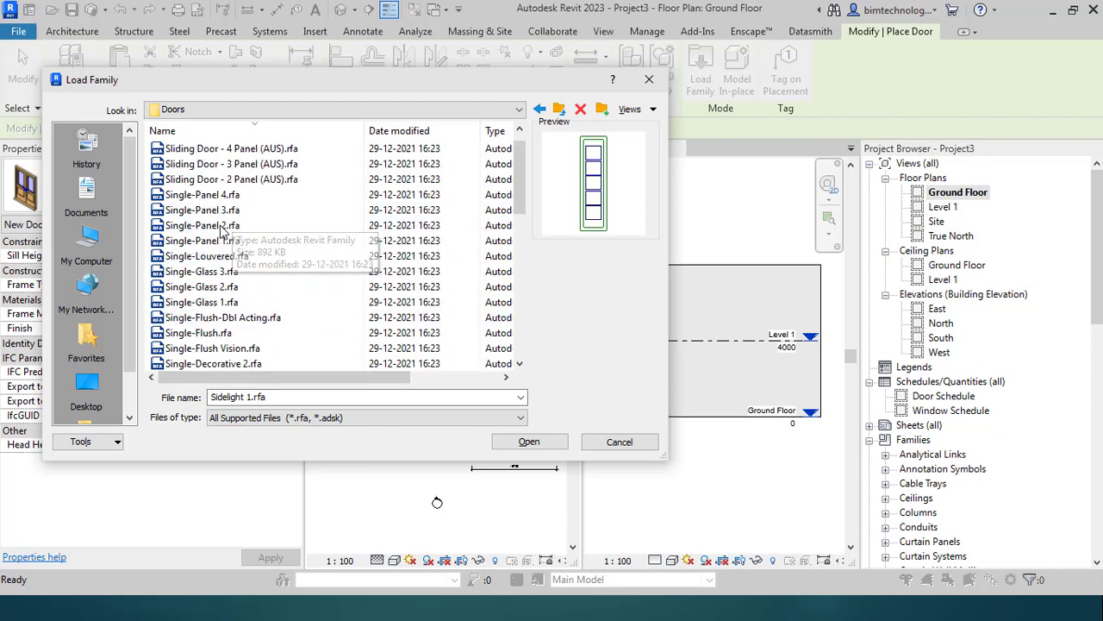
click(226, 196)
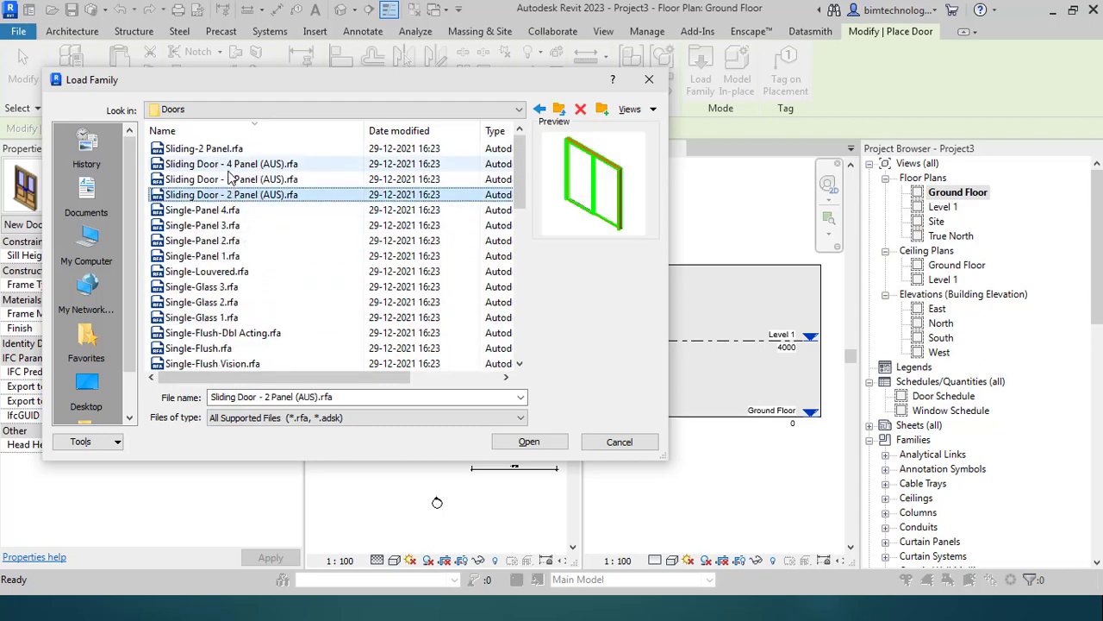
ctrl+click(233, 179)
click(526, 442)
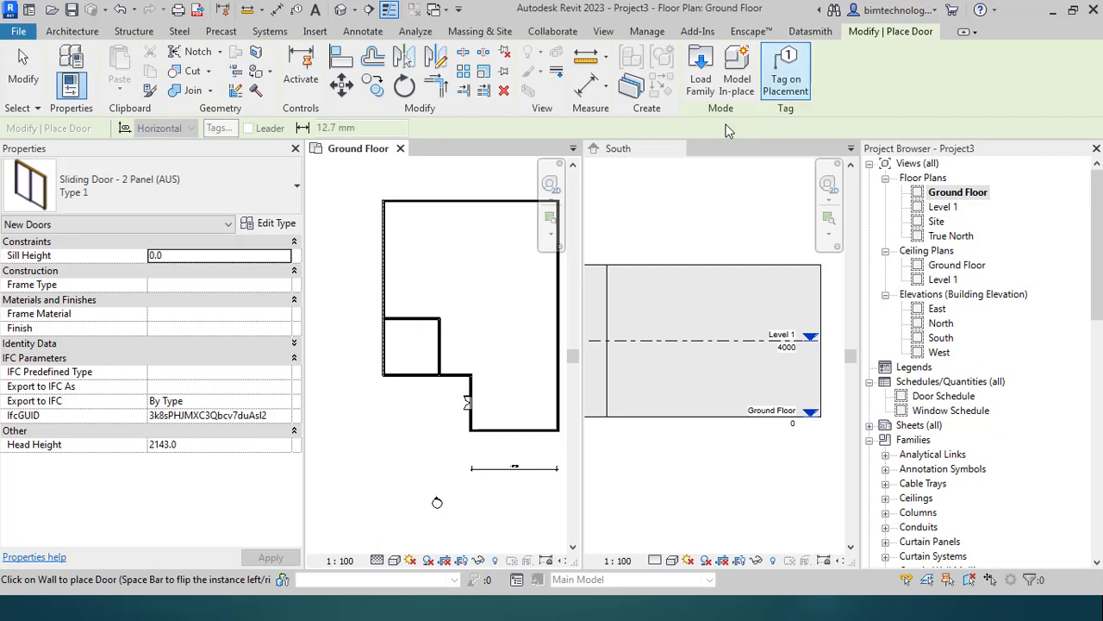
Step: Place the sliding door in the small room's top wall
scroll(417, 293, up, 2)
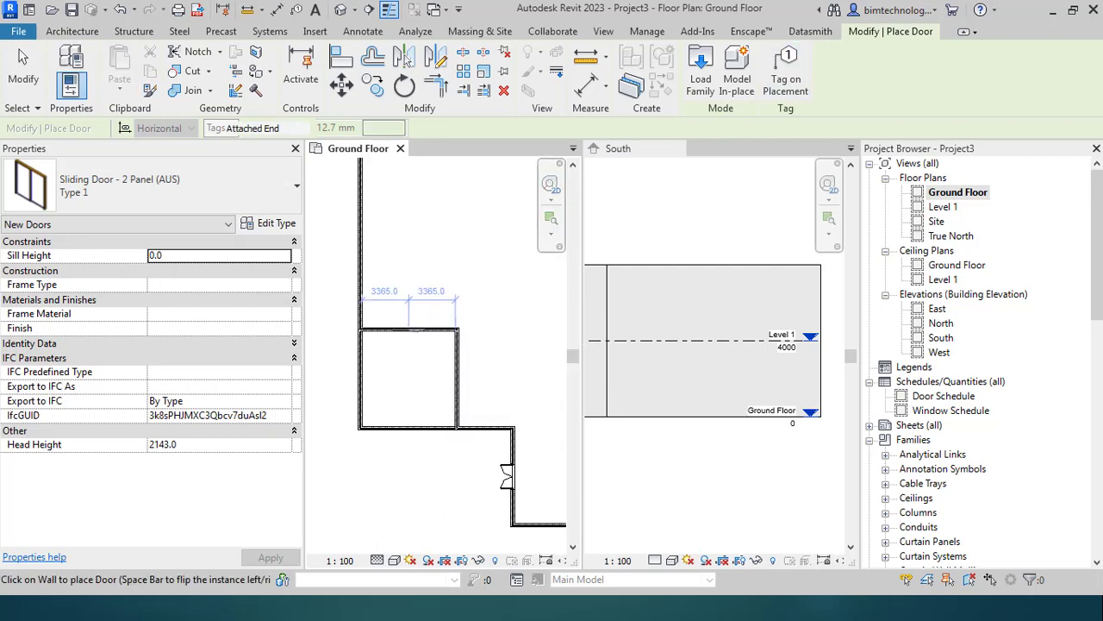
click(408, 333)
key(Escape)
key(Escape)
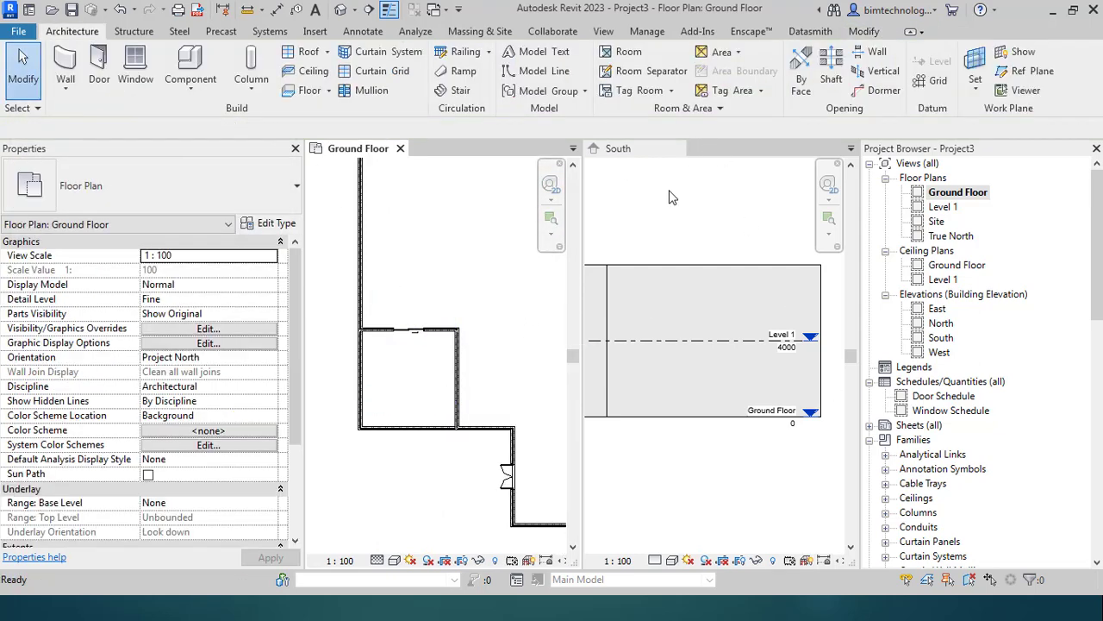
Step: View the model in 3D from another corner to check both doors
click(603, 35)
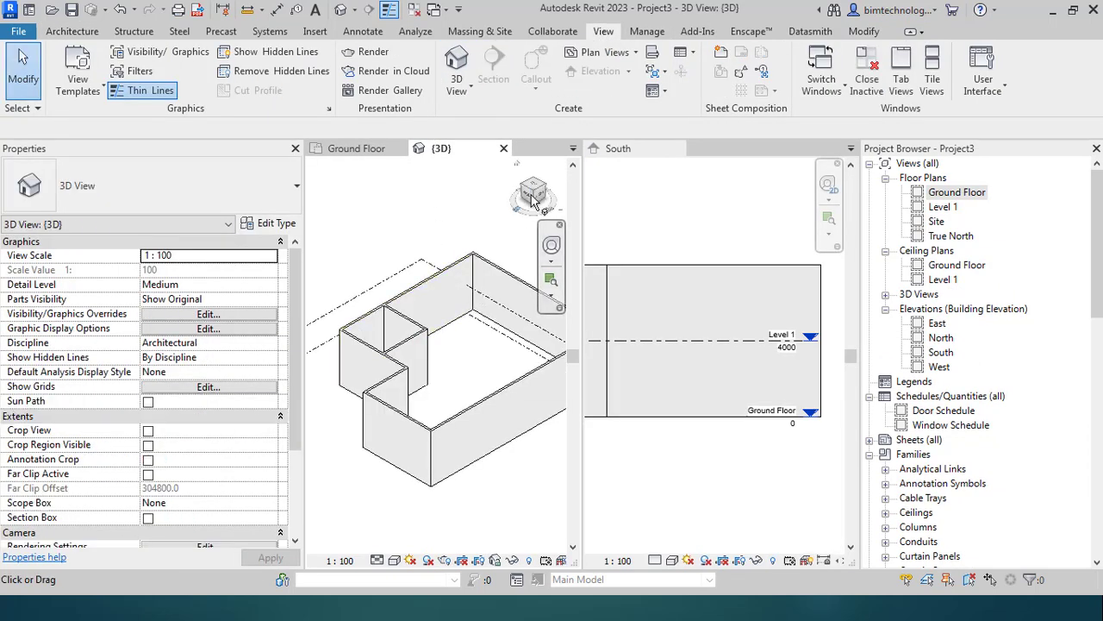
click(541, 191)
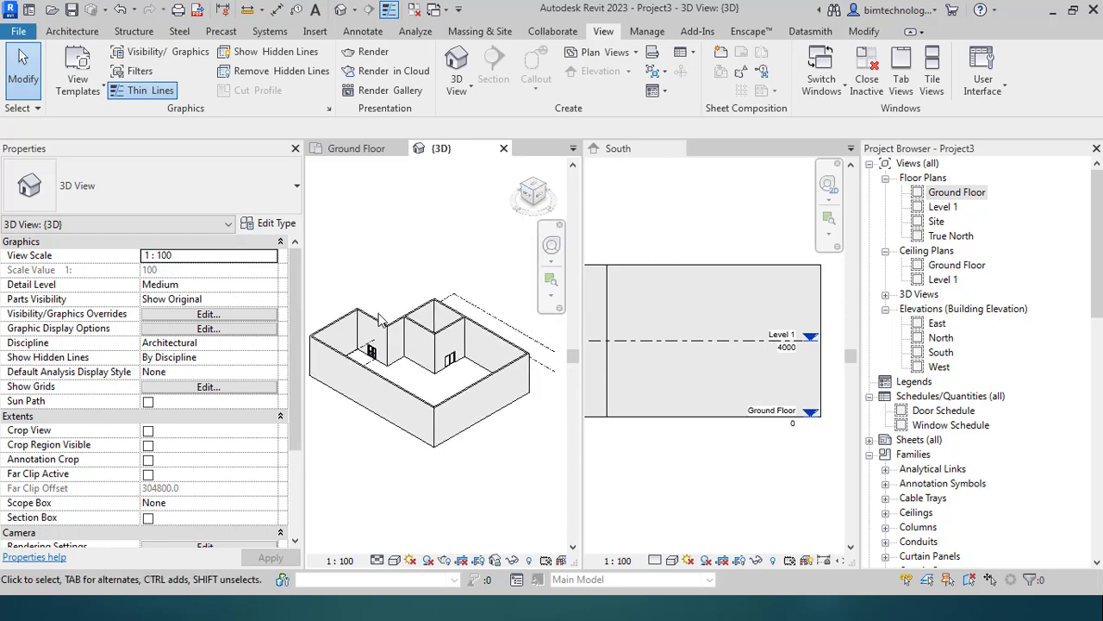
scroll(511, 345, up, 5)
scroll(496, 397, down, 5)
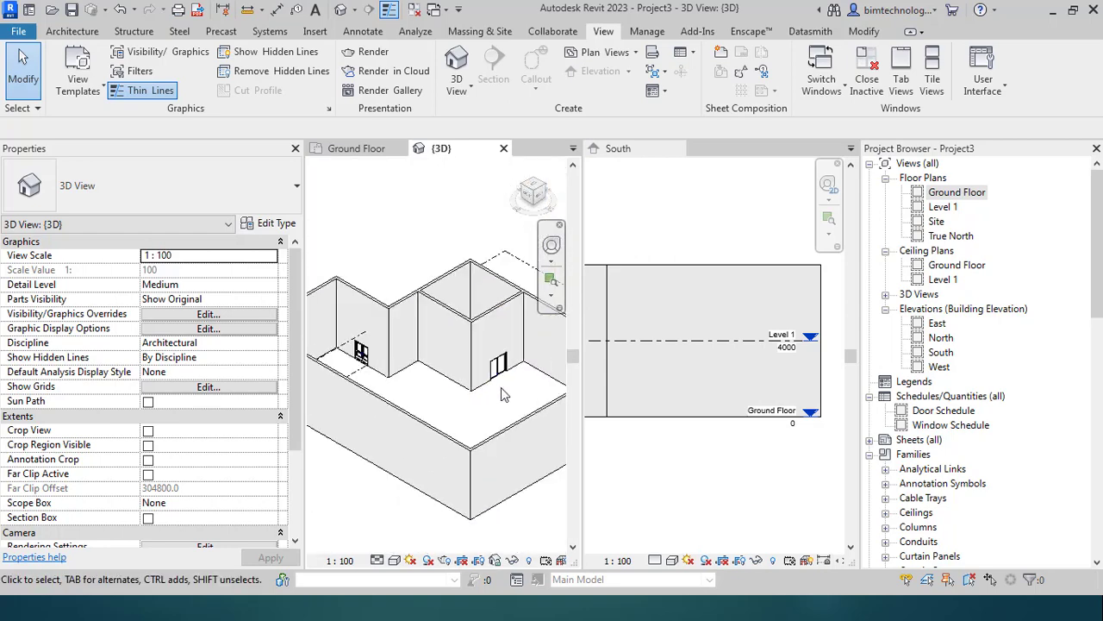
scroll(377, 379, up, 1)
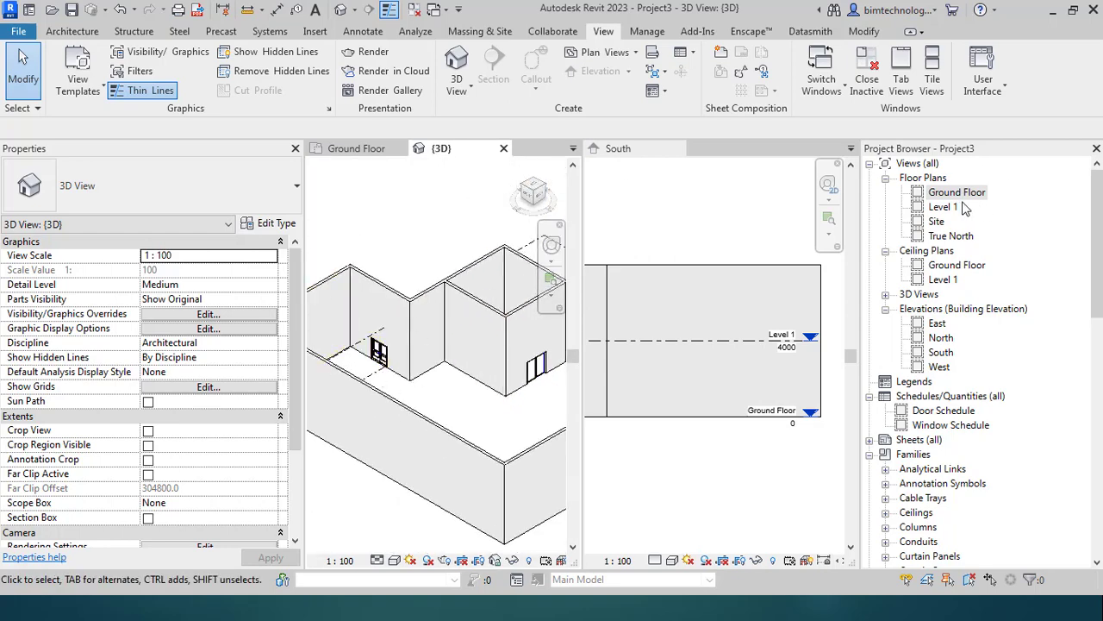
Step: Reopen the Ground Floor plan from the Project Browser and zoom to the wall
click(962, 200)
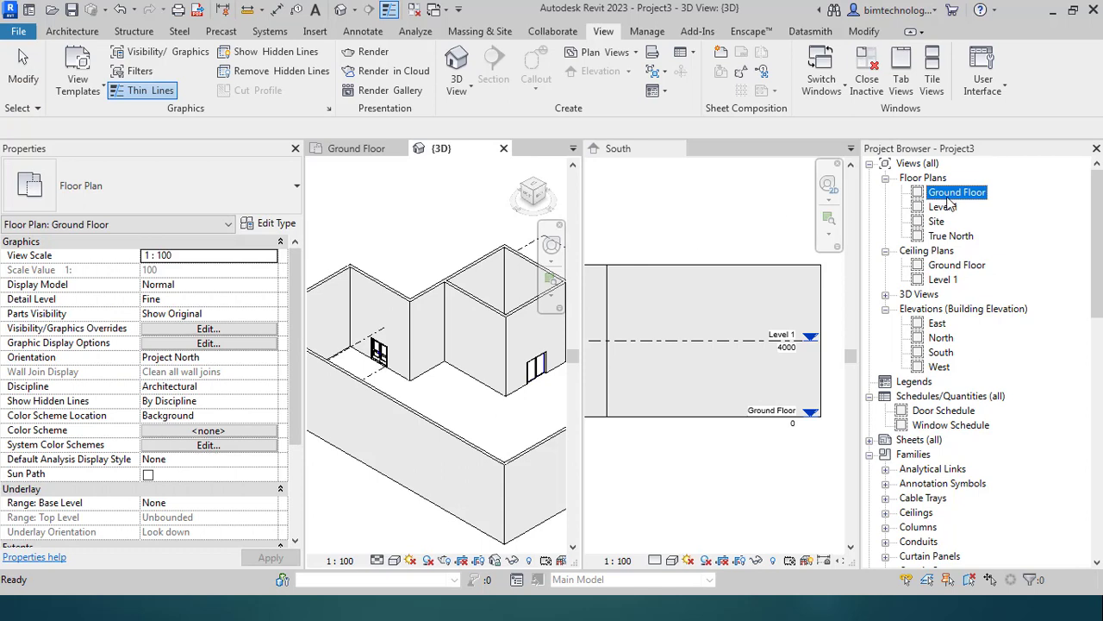
double_click(950, 197)
scroll(409, 398, down, 2)
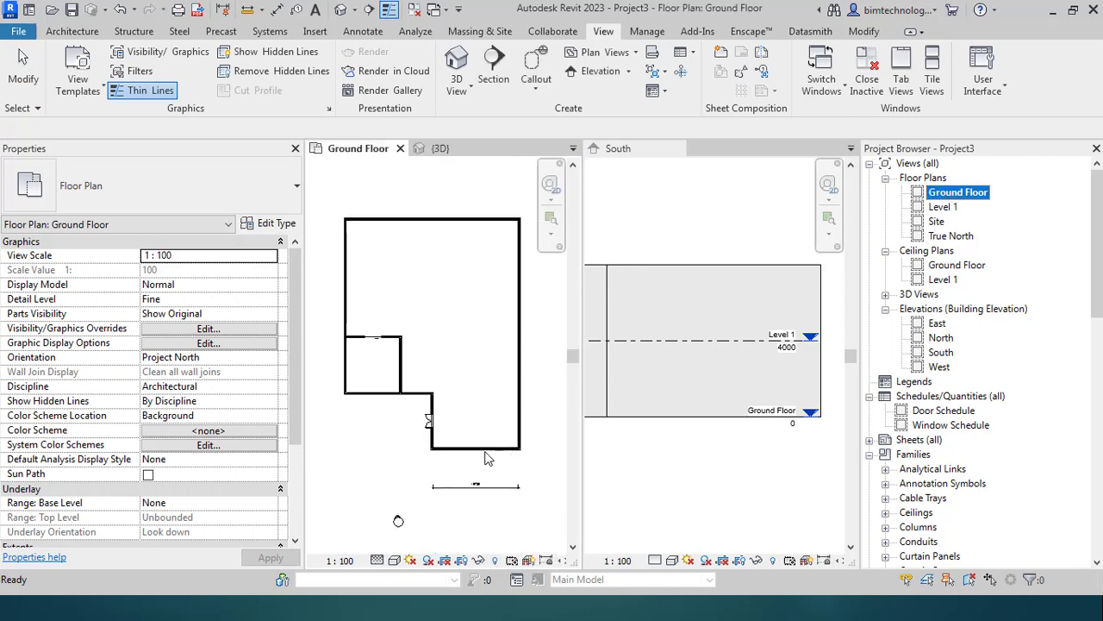
scroll(482, 457, up, 2)
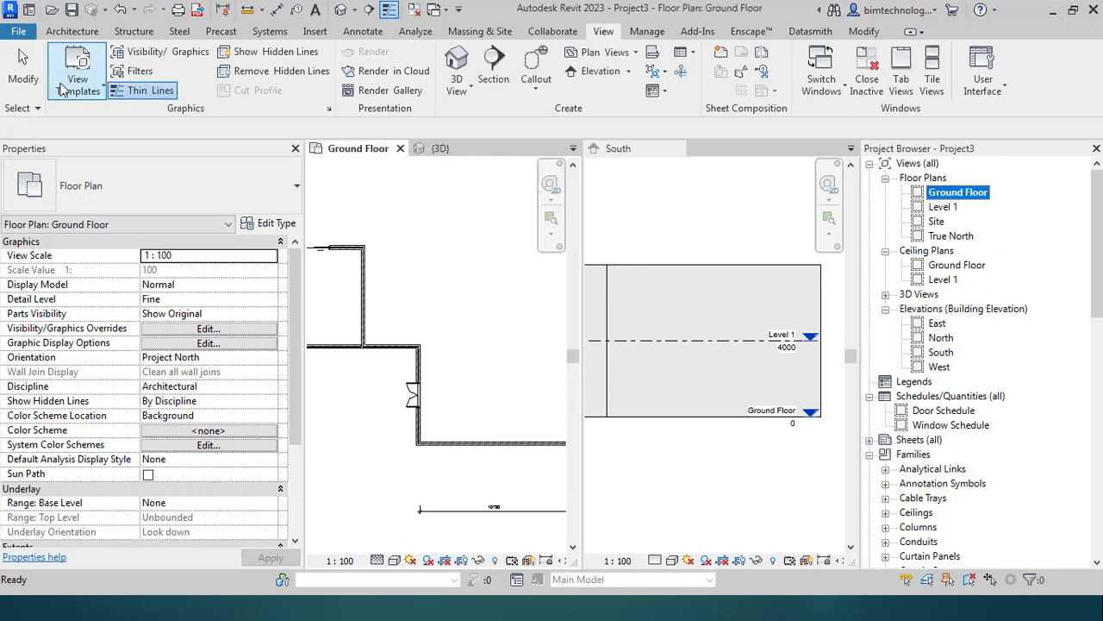
click(87, 35)
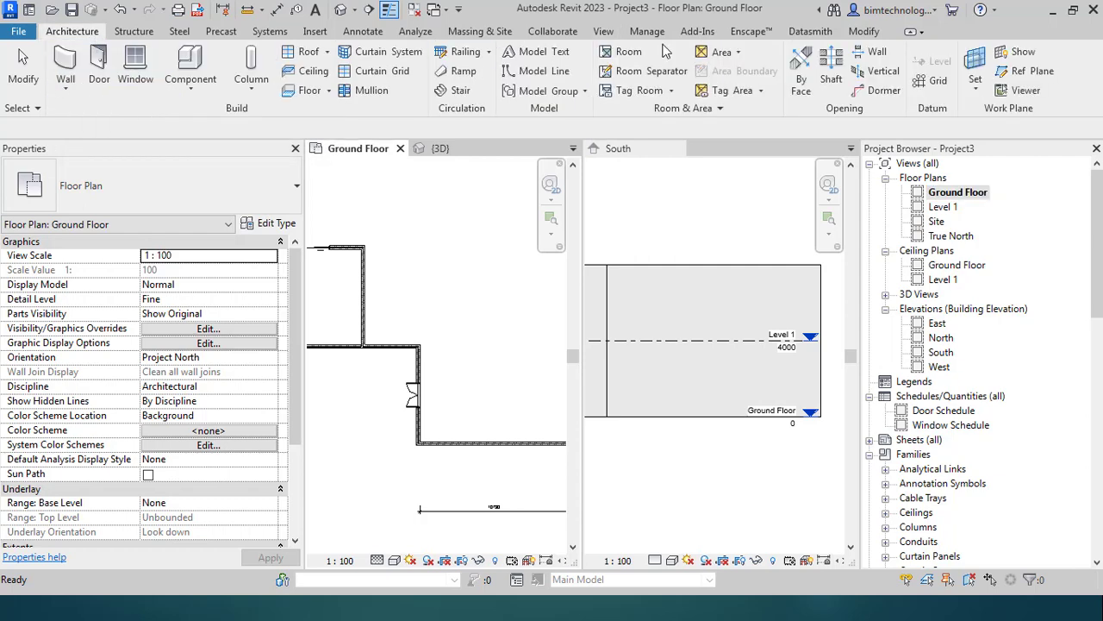
Step: Open the Autodesk family library and clear the Doors category filter to browse any category
click(315, 31)
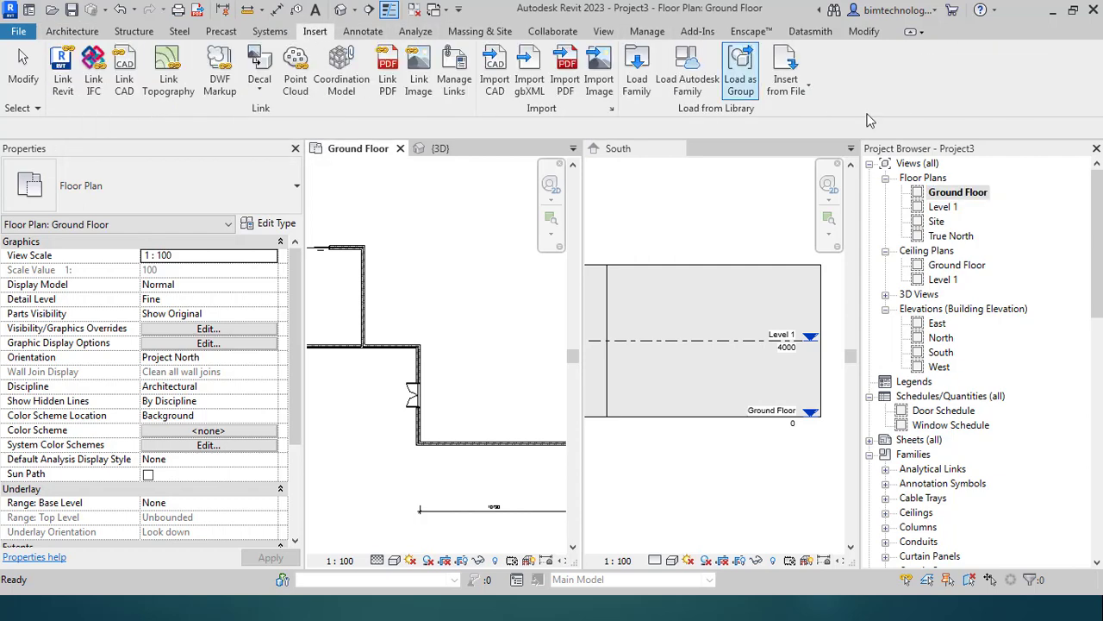
click(663, 86)
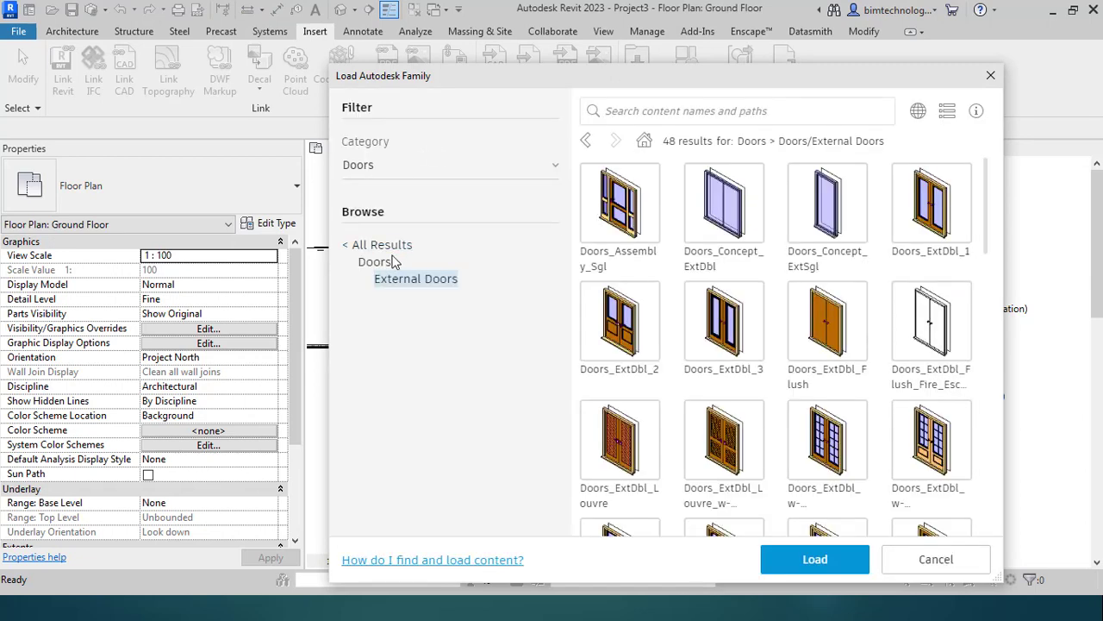
click(377, 245)
click(400, 172)
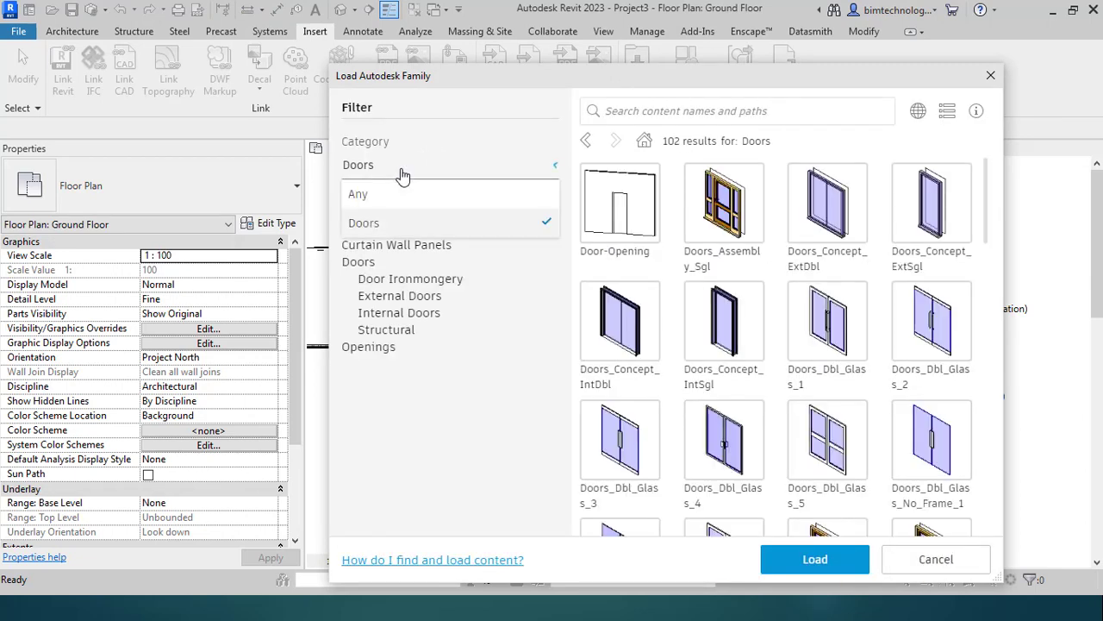
click(375, 198)
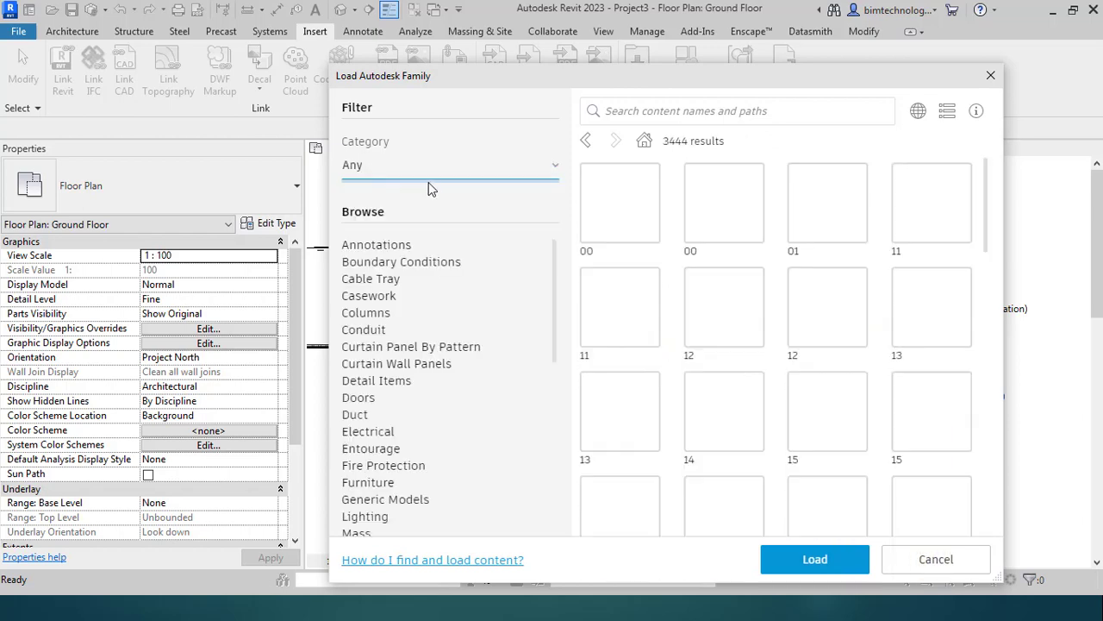
scroll(405, 388, down, 5)
scroll(412, 398, down, 5)
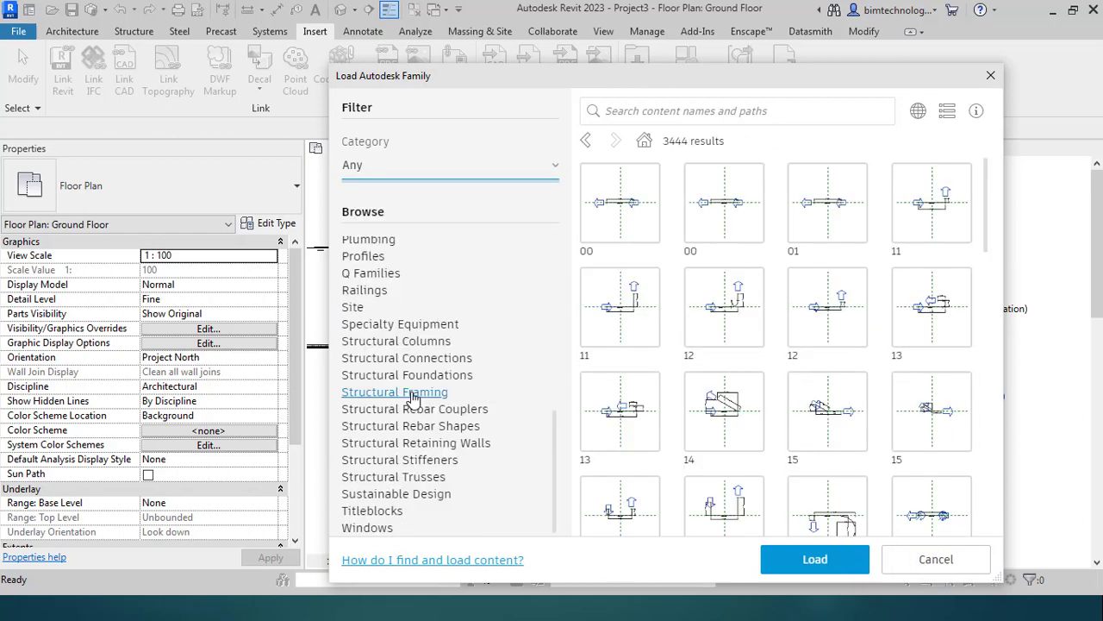
Step: Browse the Windows families and load Windows_Arc-Sash into the project
click(362, 529)
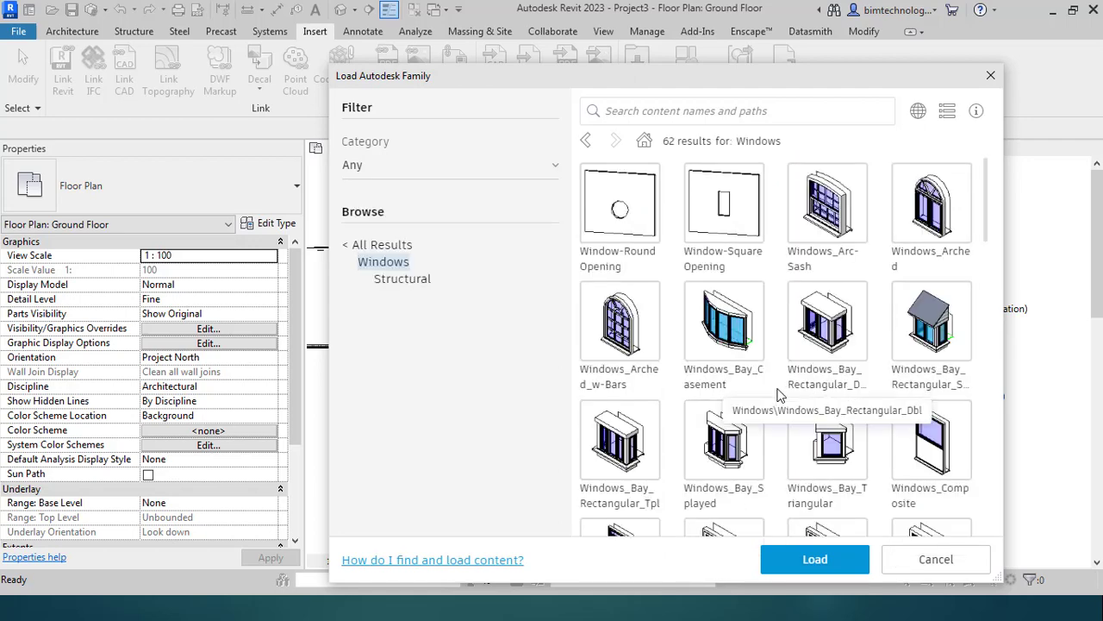
scroll(707, 422, down, 5)
scroll(690, 438, down, 10)
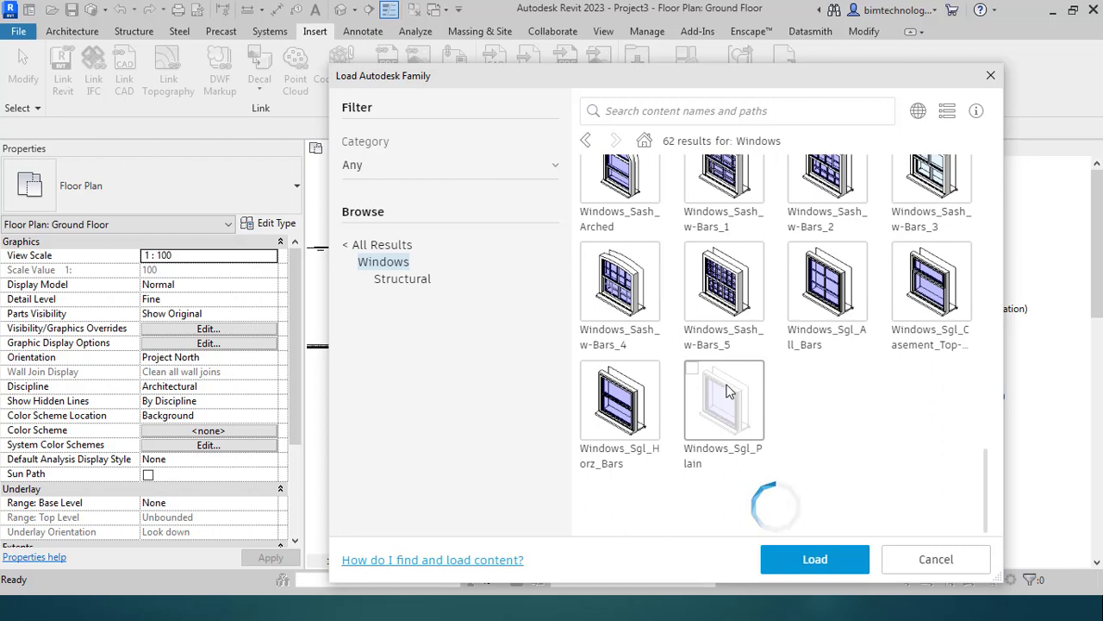
scroll(775, 391, up, 15)
scroll(775, 388, up, 3)
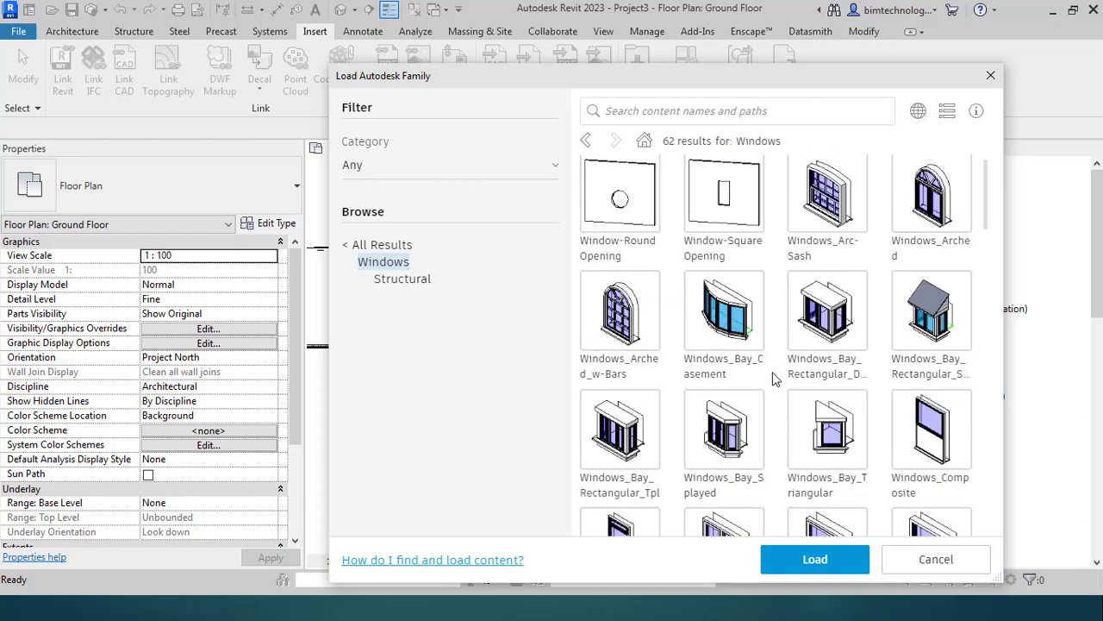
click(799, 234)
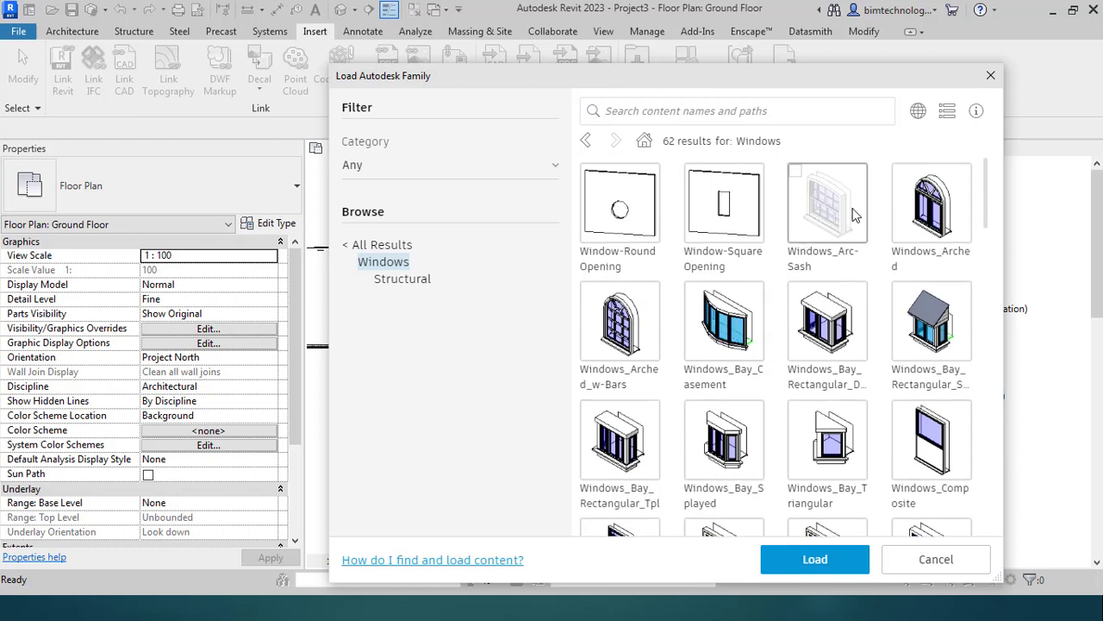
click(843, 572)
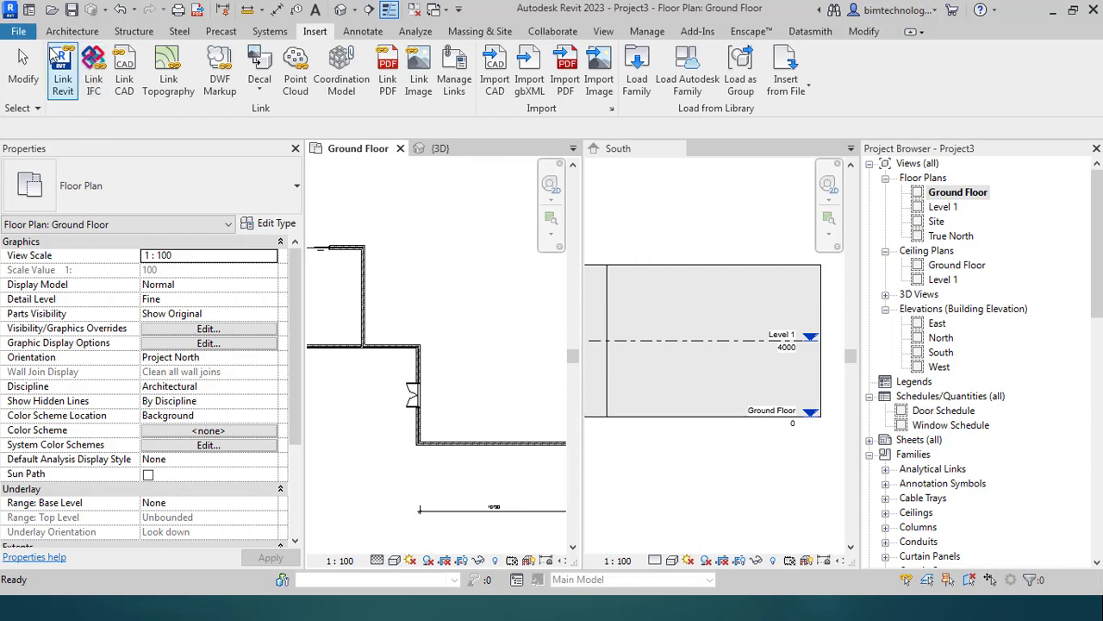
Step: Place a 910x910mm Windows_Arc-Sash window in the wall above the door and open its Type Properties
click(71, 31)
click(135, 76)
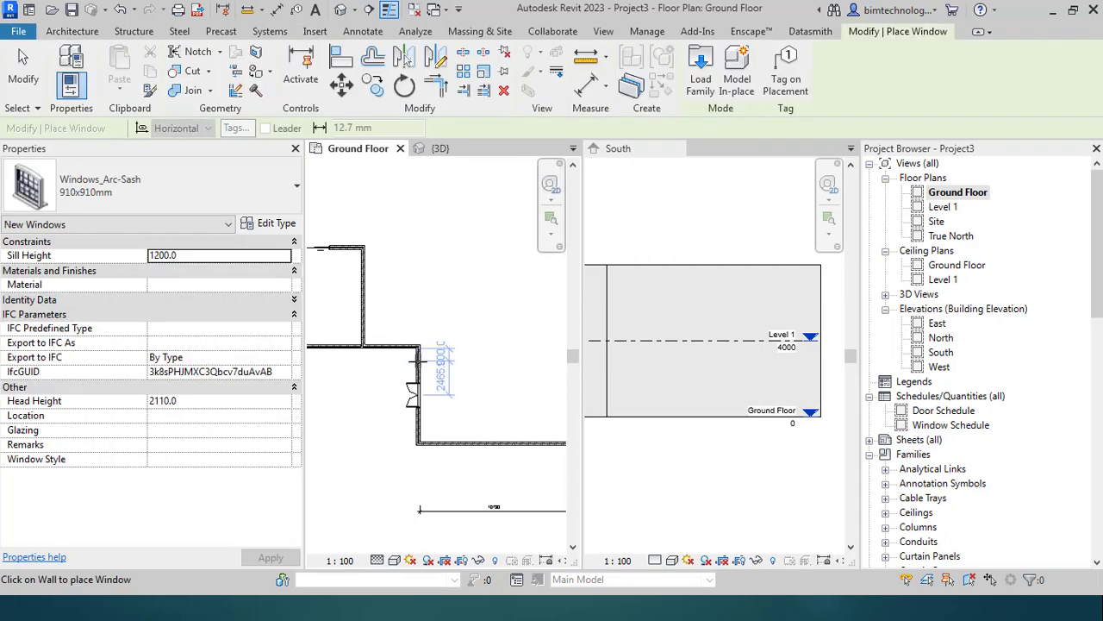
click(412, 419)
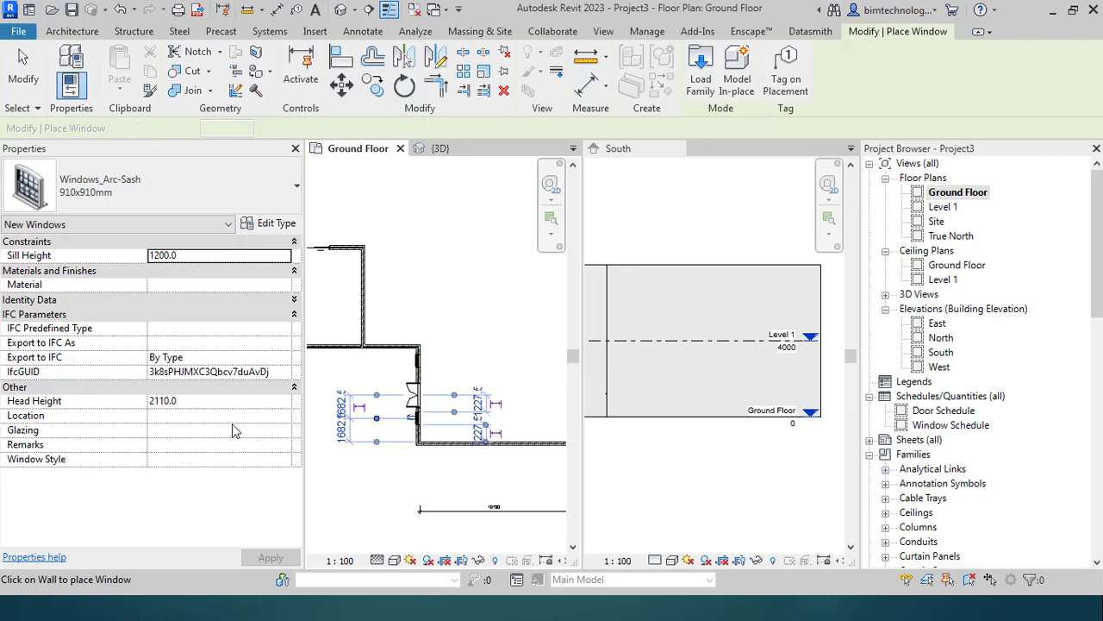
scroll(380, 406, up, 2)
key(Escape)
key(Escape)
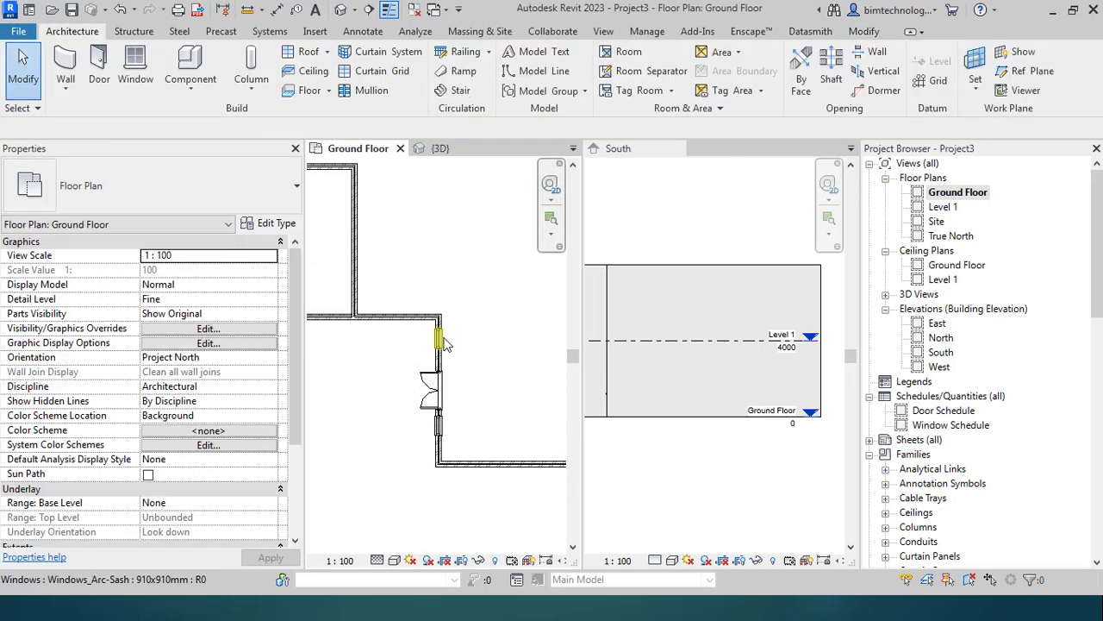
click(437, 337)
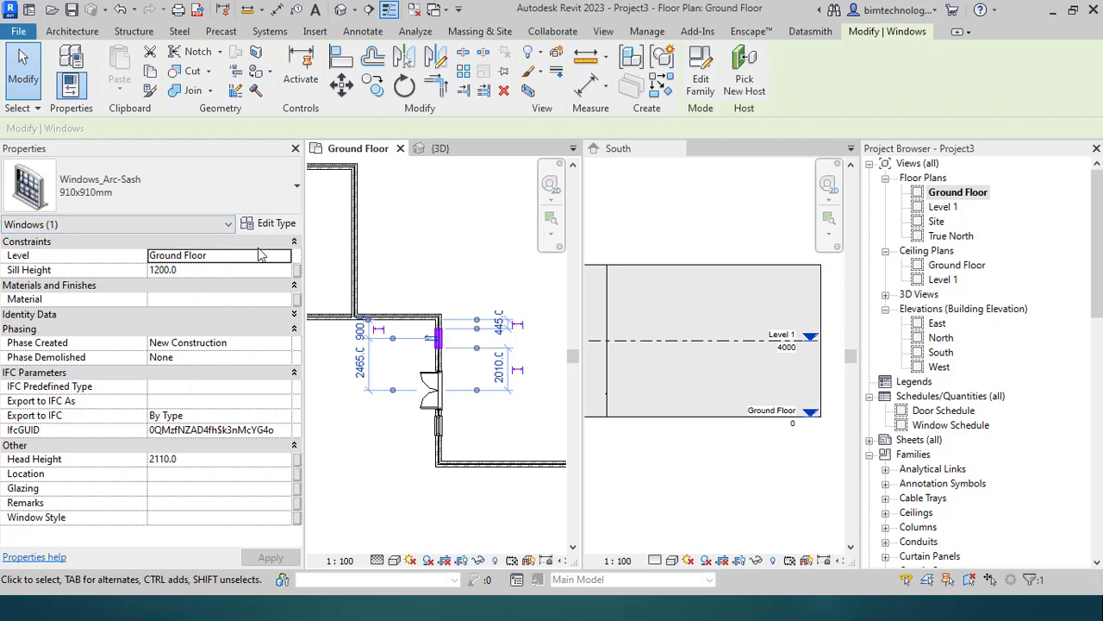
click(272, 223)
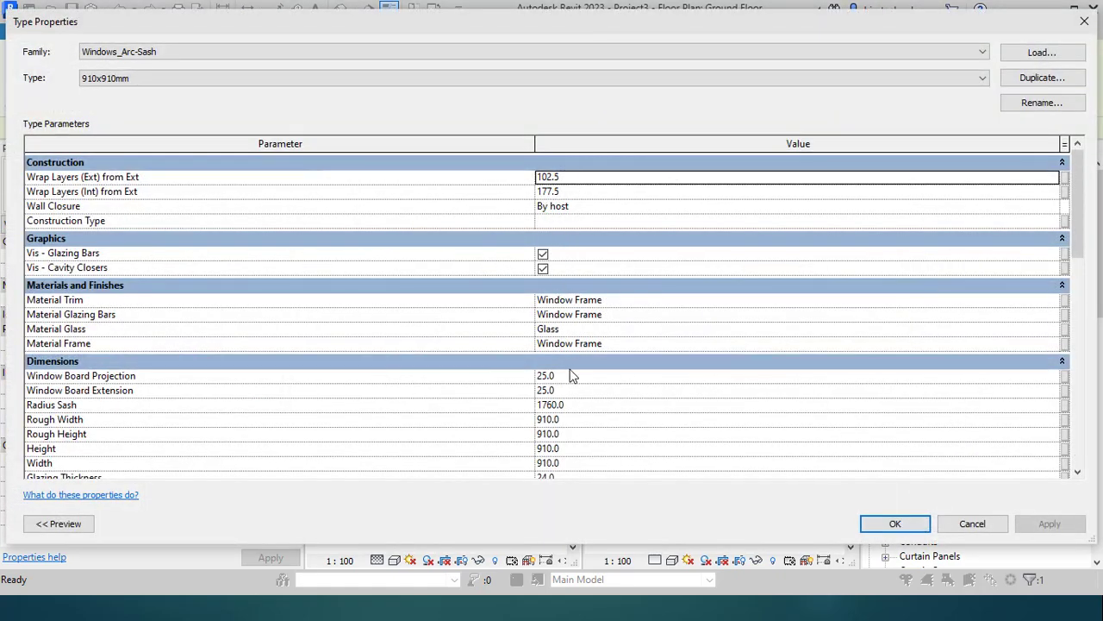
Step: Review the Arc-Sash Type Properties, close them unchanged, and deselect the window
scroll(573, 376, down, 7)
scroll(544, 345, up, 3)
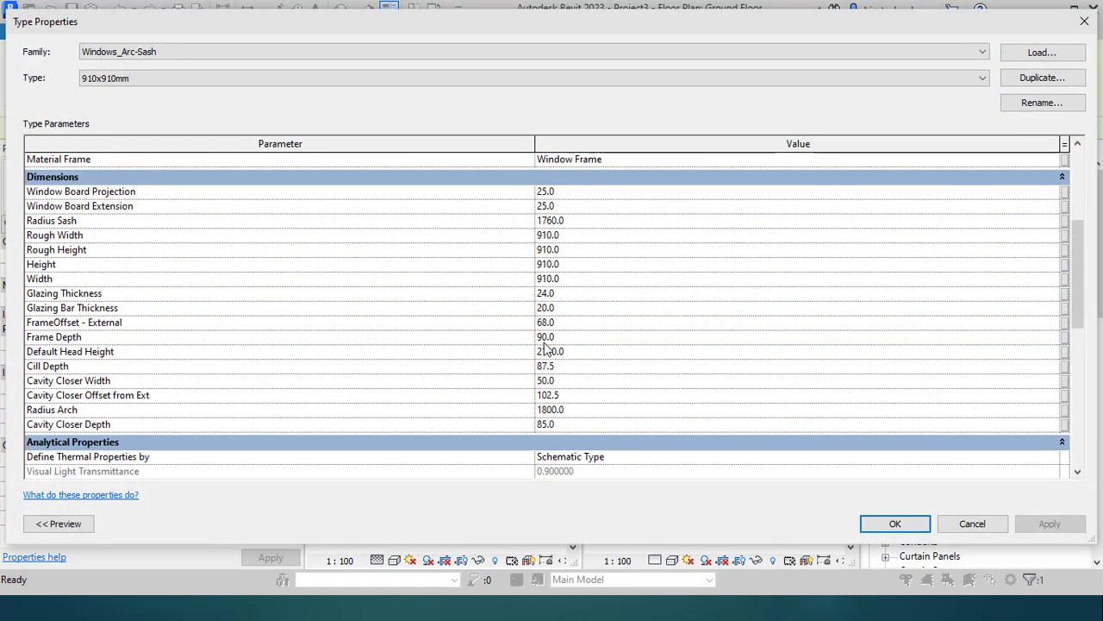
scroll(545, 345, up, 2)
scroll(579, 303, up, 1)
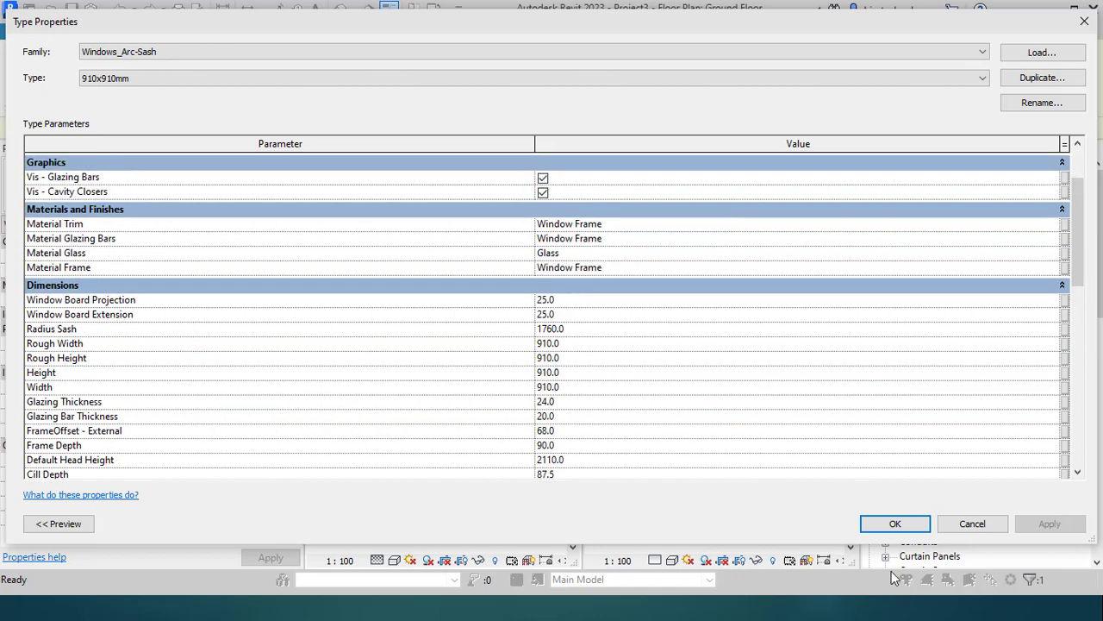
click(897, 524)
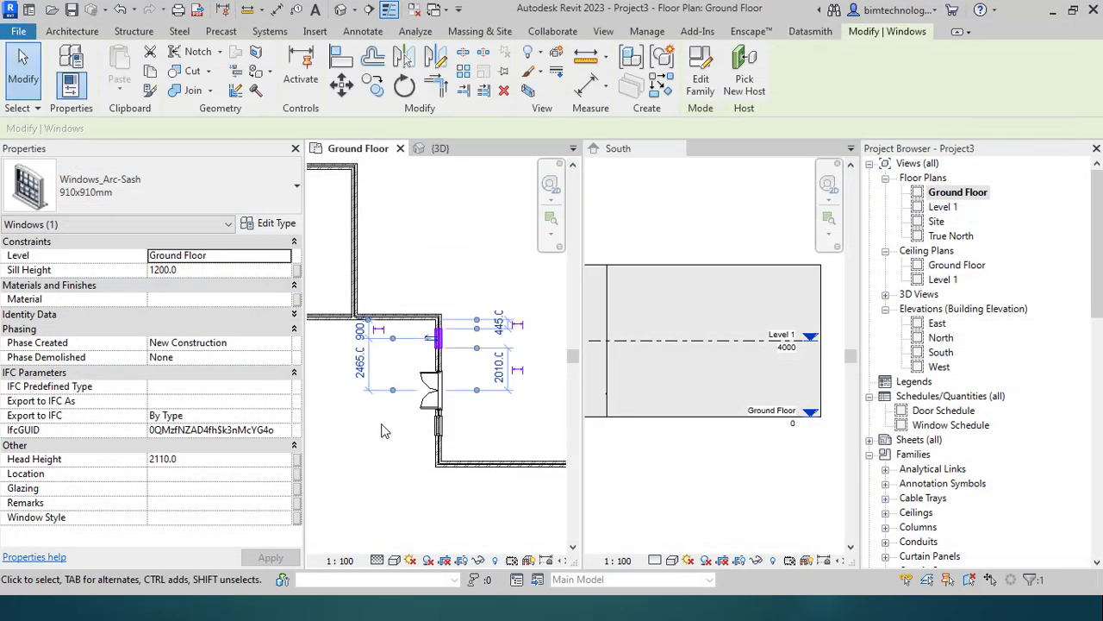
key(Escape)
Step: Switch to the 3D model view
click(603, 31)
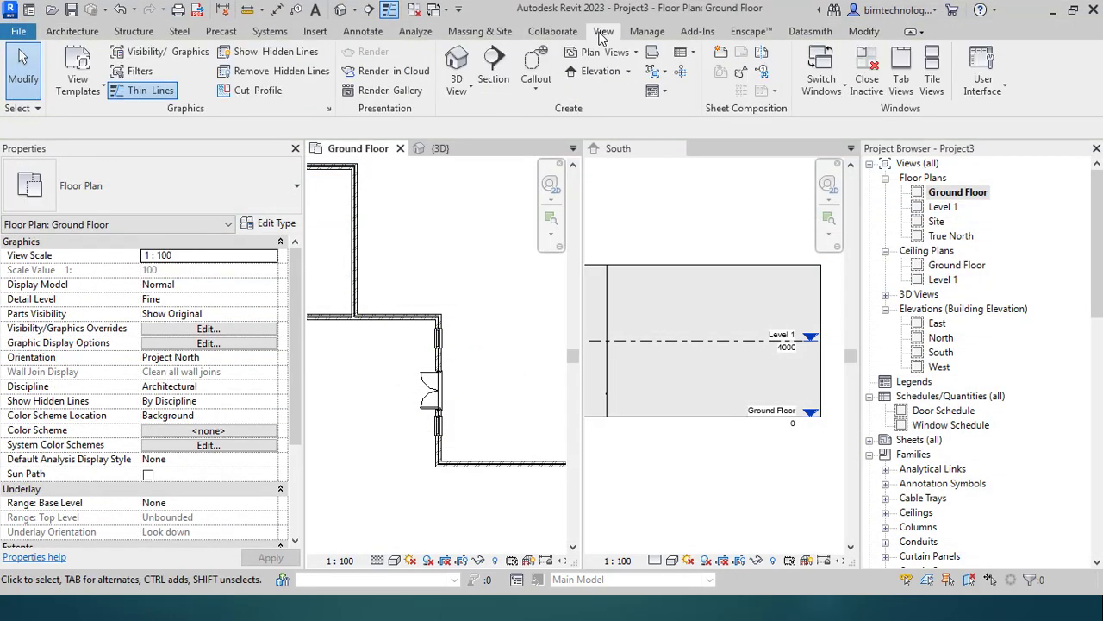
click(440, 149)
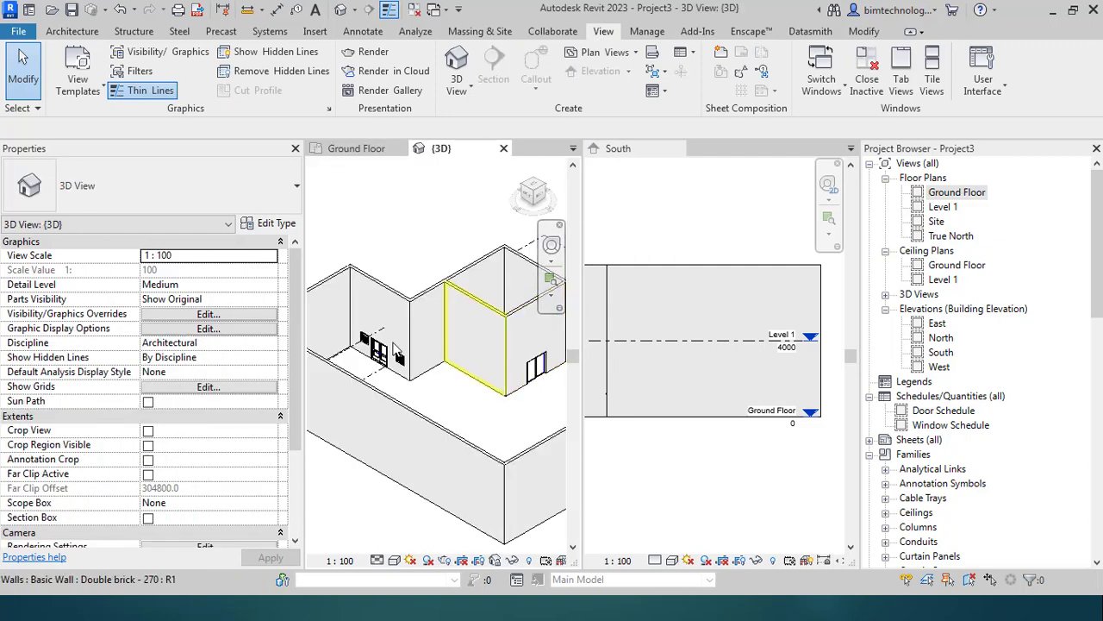
scroll(385, 338, up, 5)
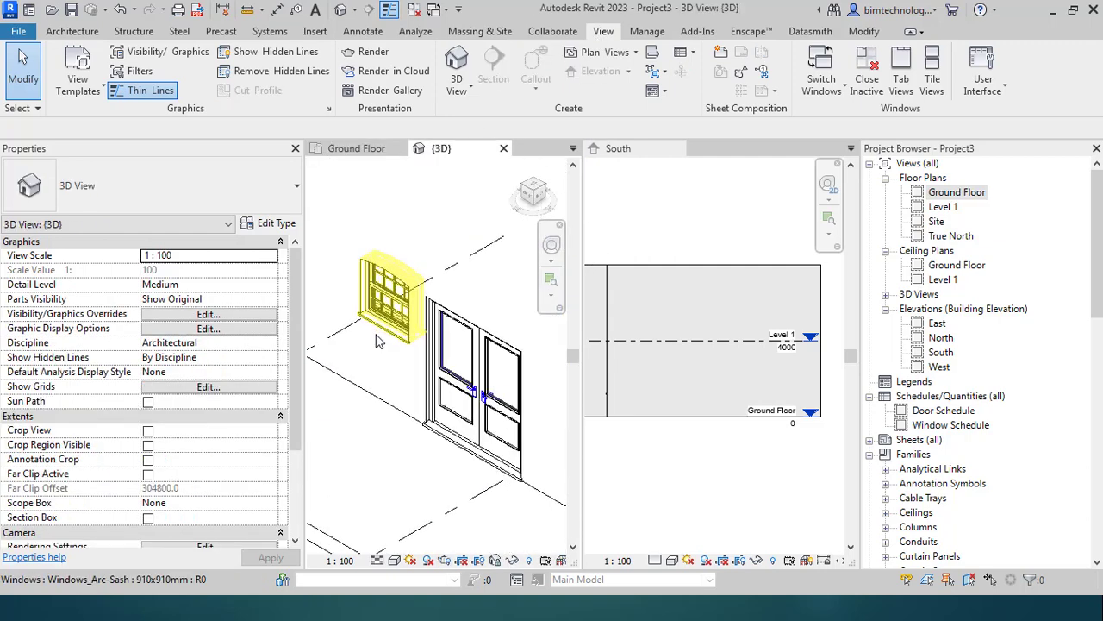
Step: Change the left Arc-Sash window to 1360x910mm, backing out of the overlapping 1810x1210mm size
click(389, 289)
click(121, 199)
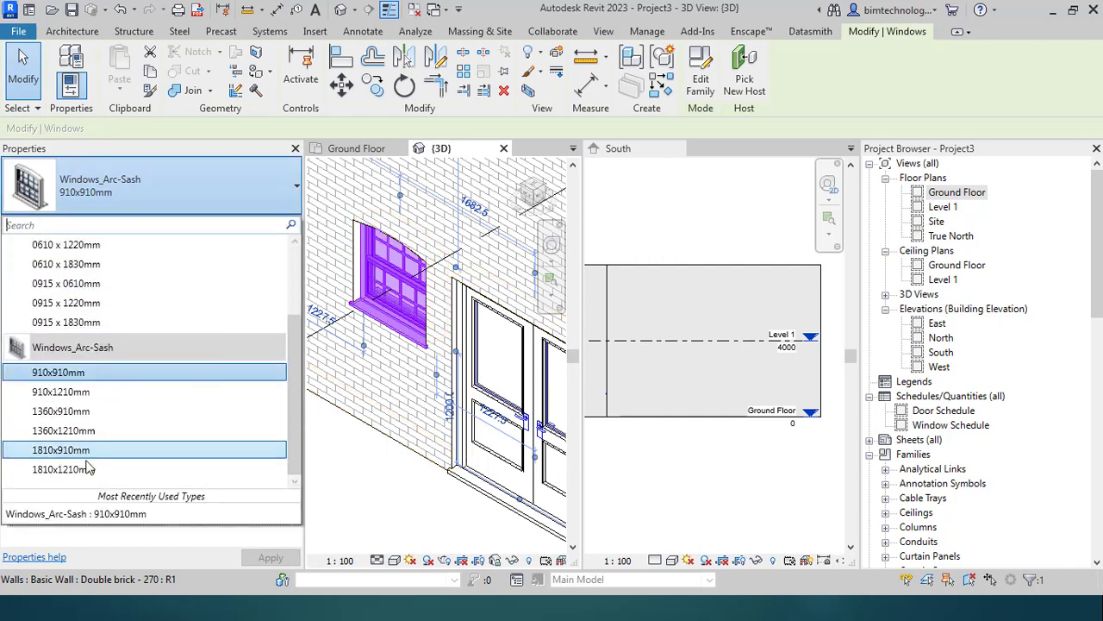
click(360, 500)
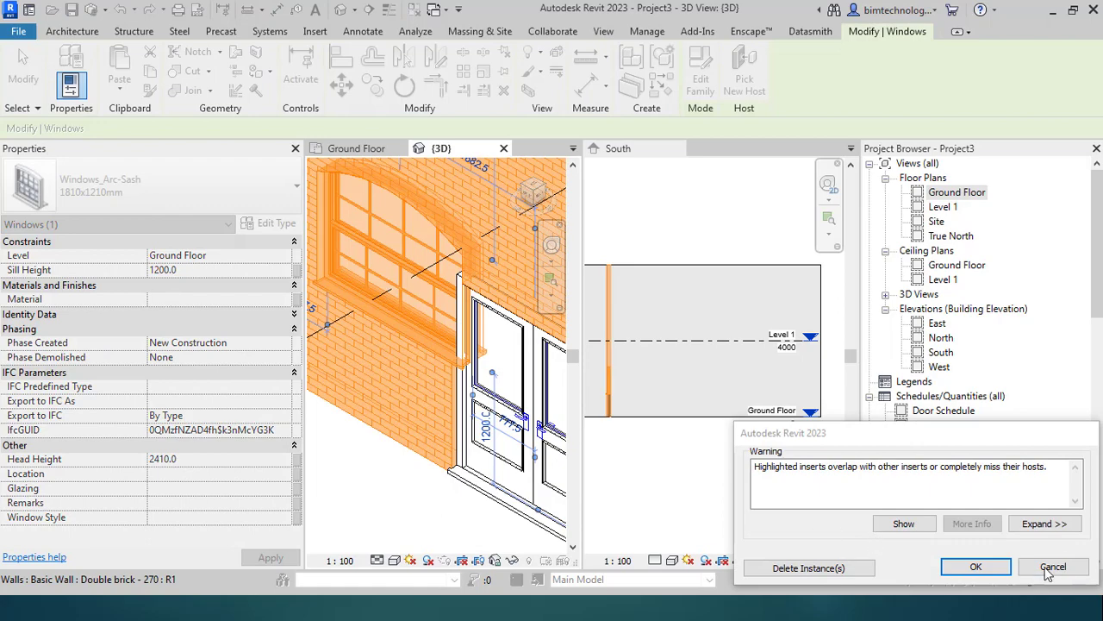
click(1051, 567)
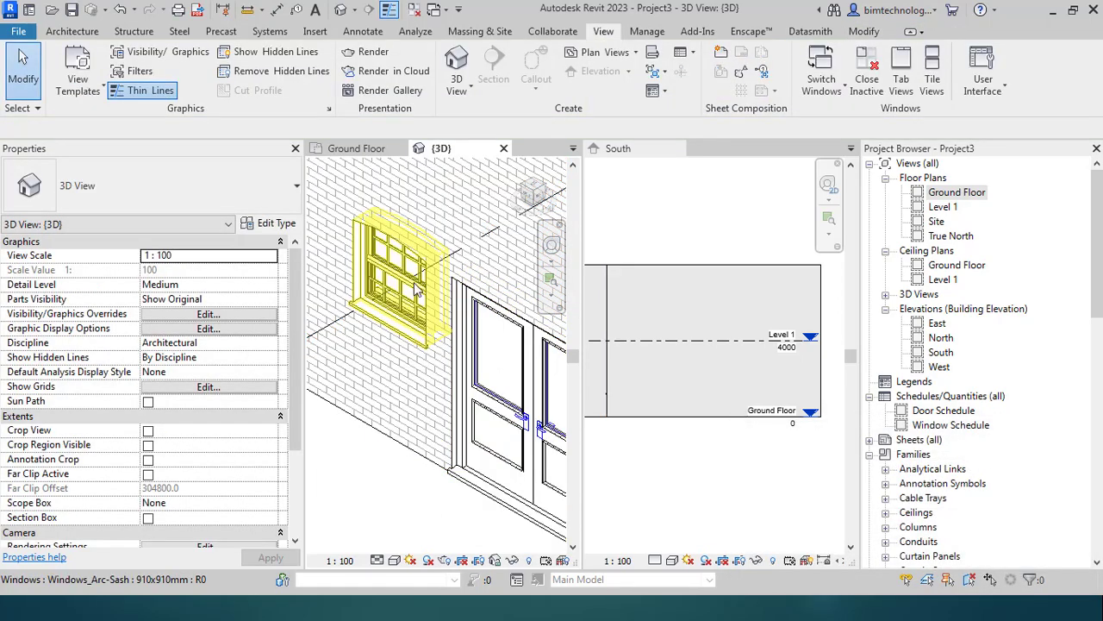
click(417, 291)
click(186, 198)
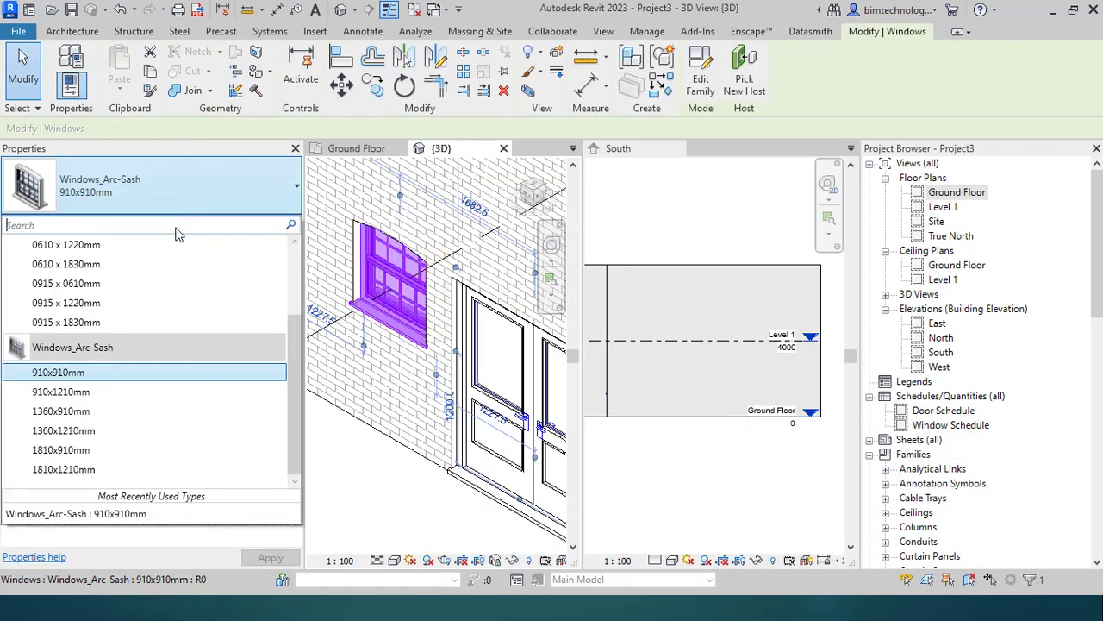
click(137, 408)
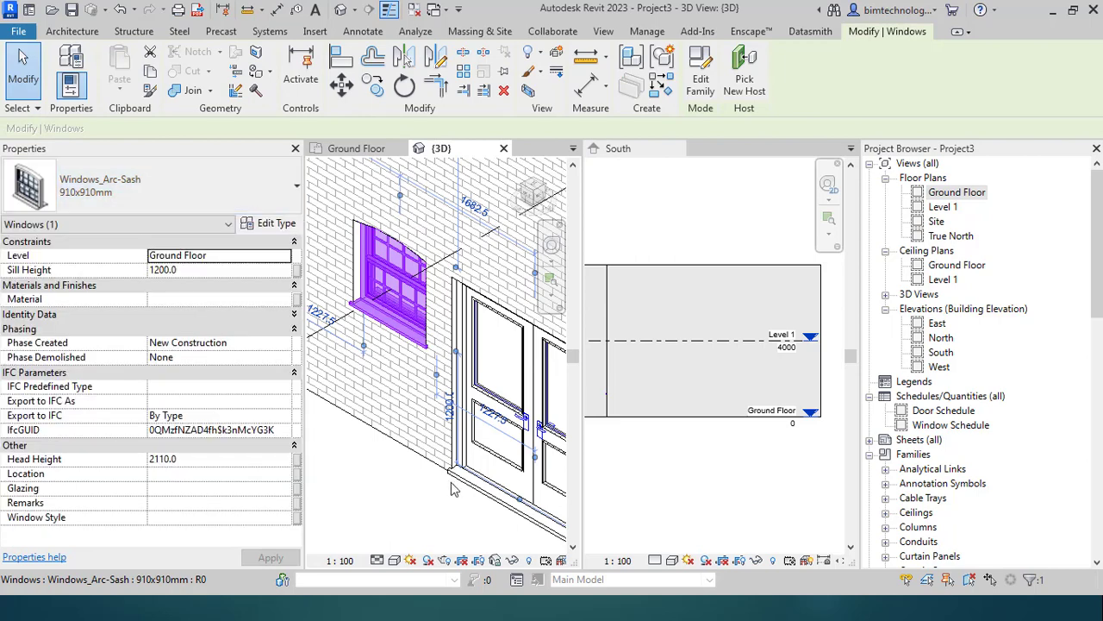
click(422, 522)
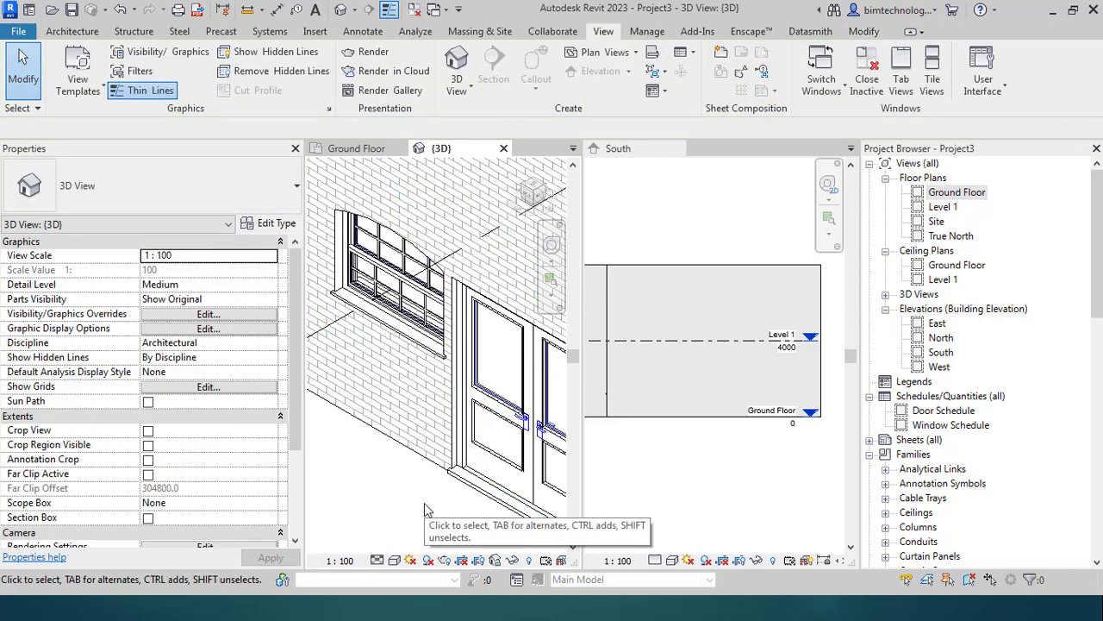
scroll(427, 518, down, 5)
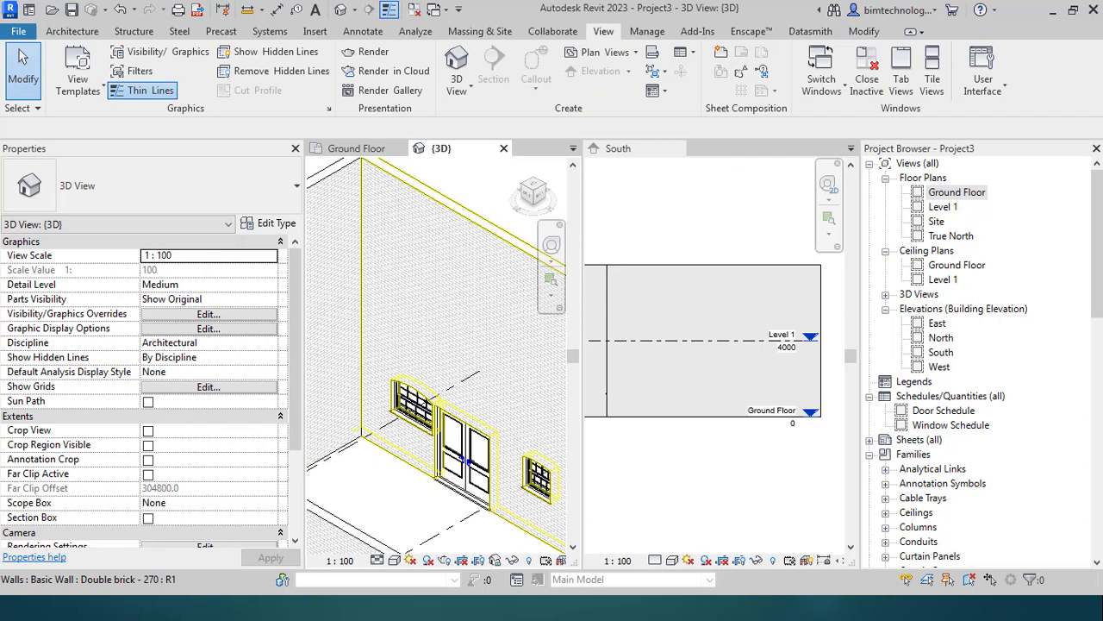
Step: Turn off Vis - Glazing Bars and Vis - Cavity Closers in the 1360x910mm window type
scroll(418, 405, up, 5)
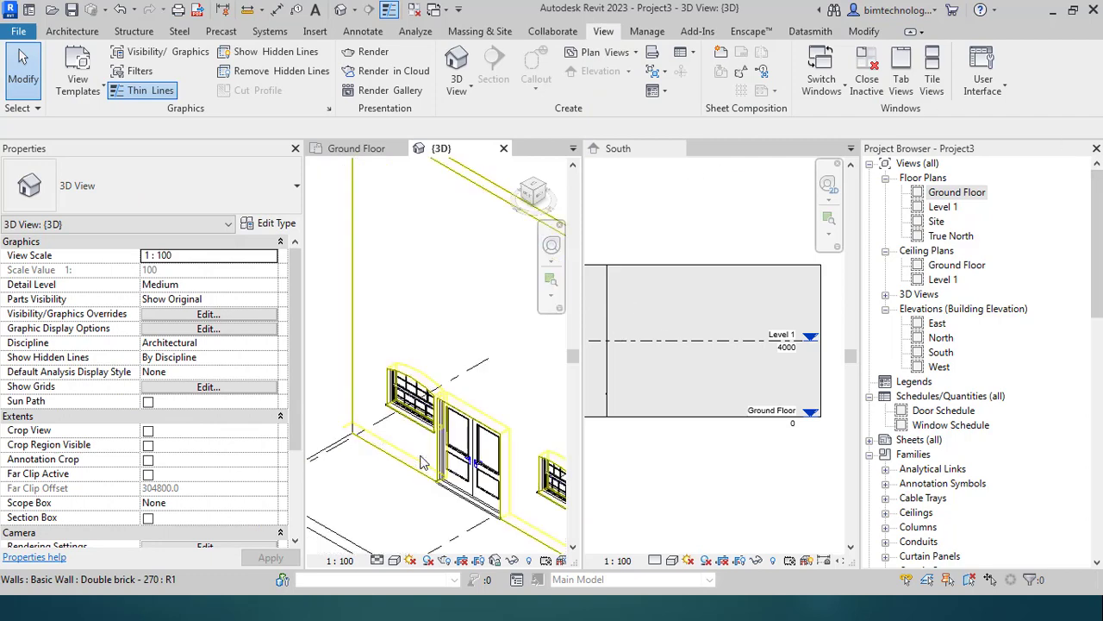
click(421, 379)
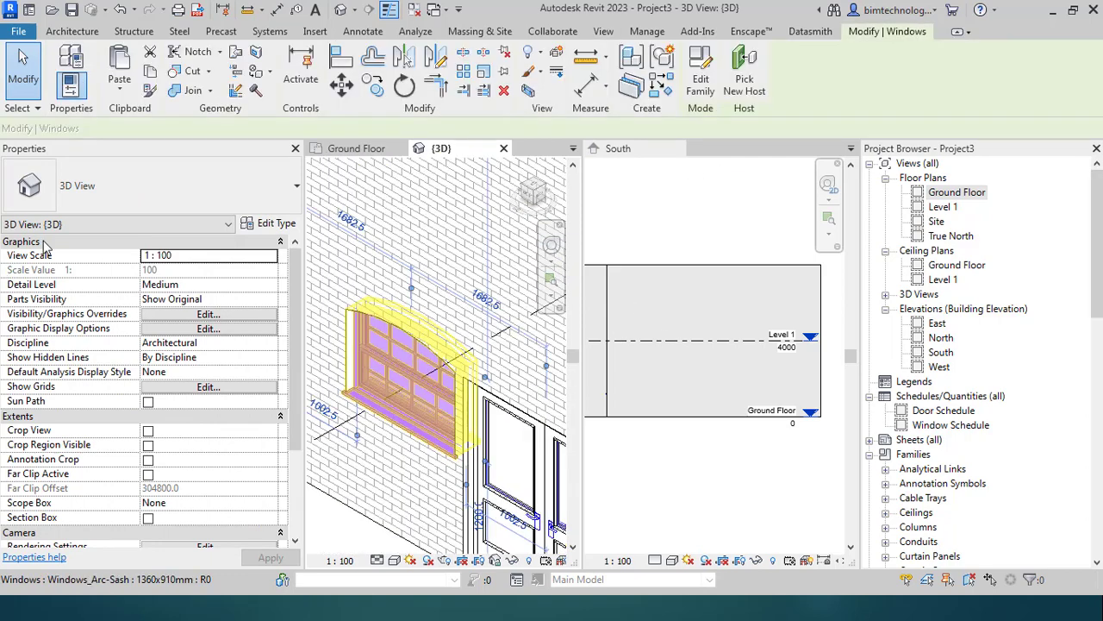
click(269, 224)
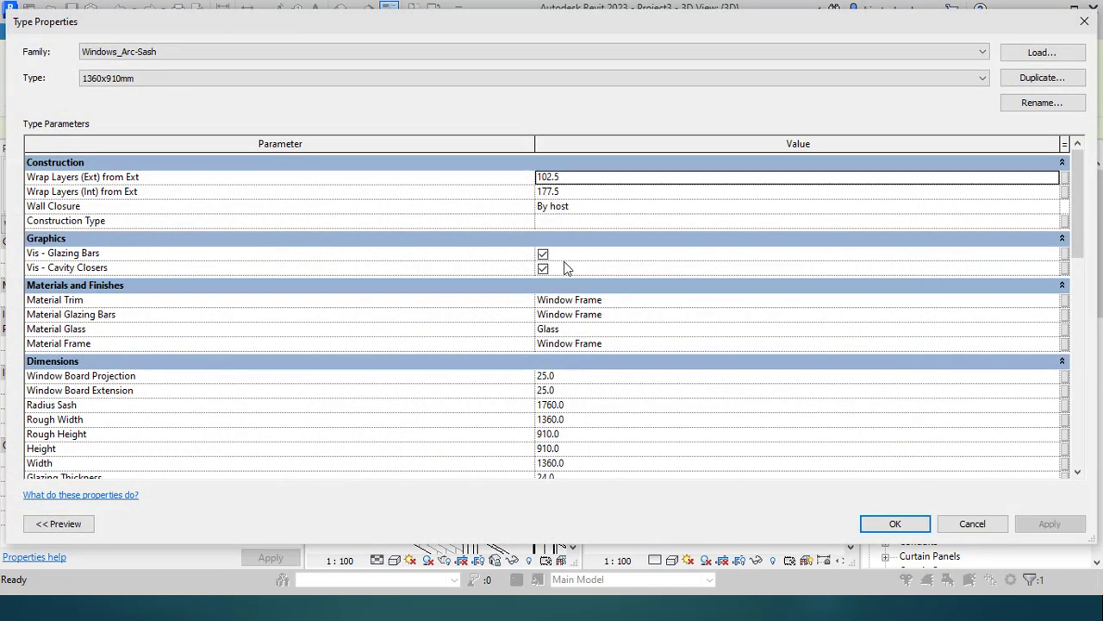
click(542, 254)
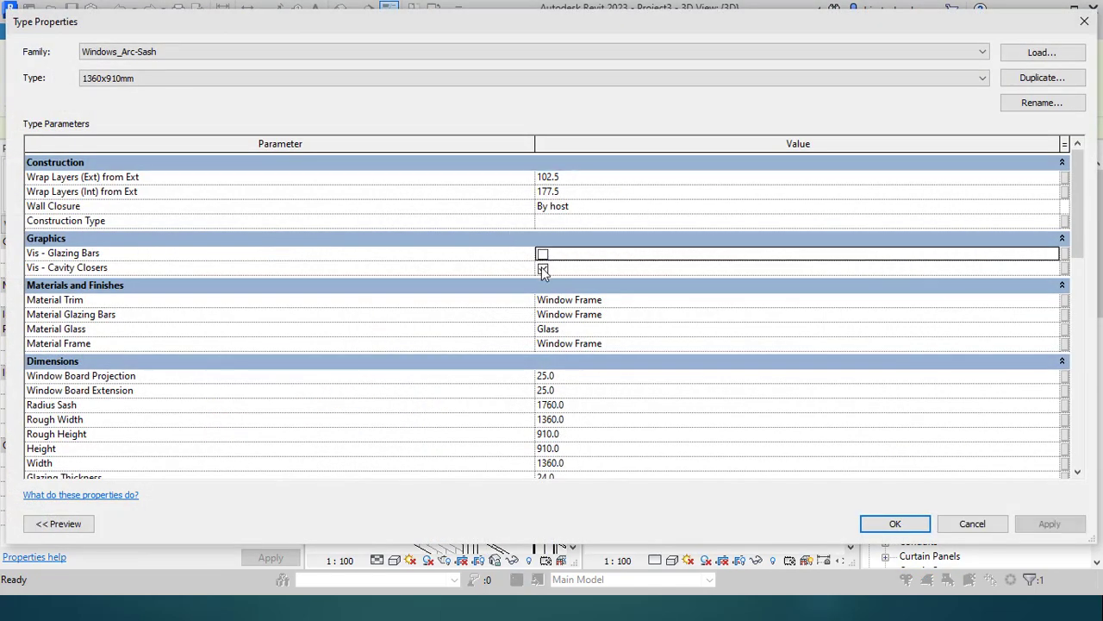
click(542, 268)
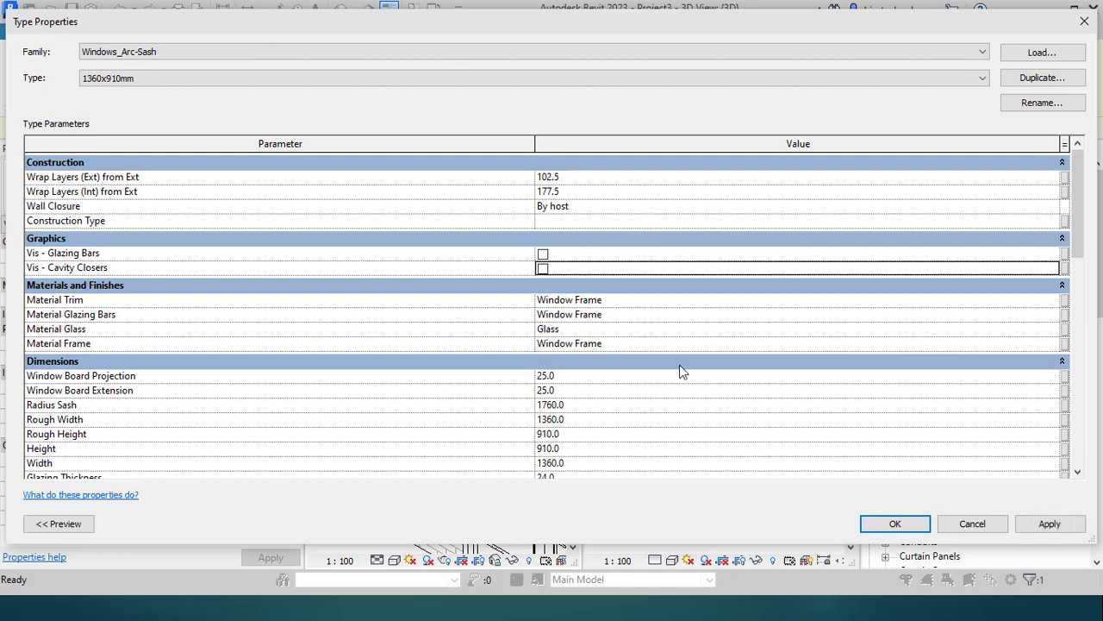
click(897, 524)
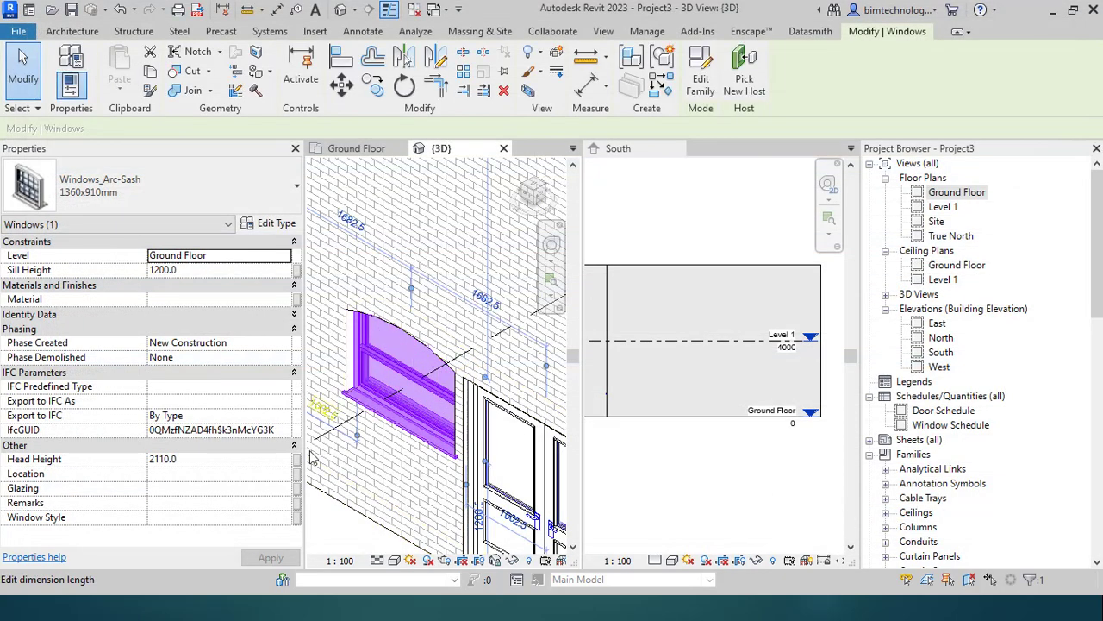
click(375, 515)
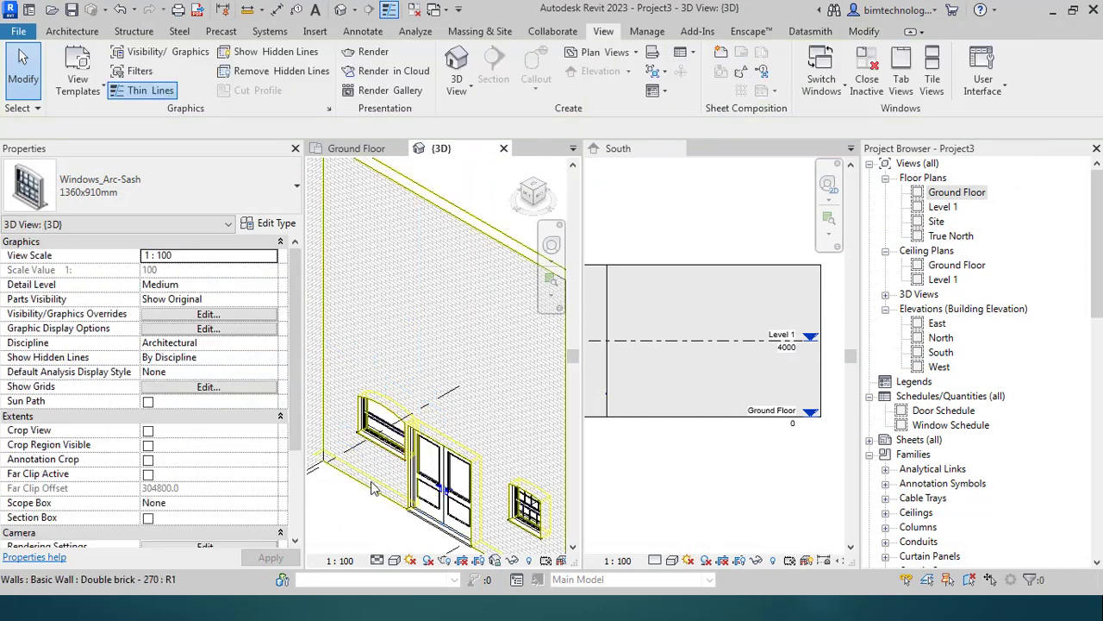
Step: Open the Ground Floor plan from the Project Browser
click(957, 191)
double_click(956, 195)
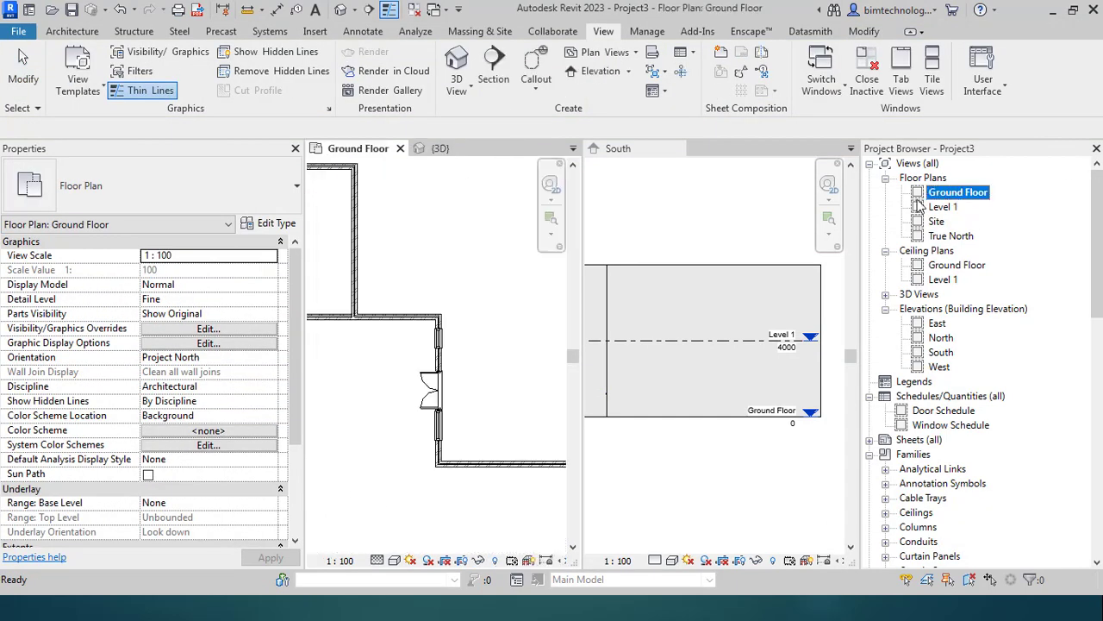
scroll(390, 359, up, 2)
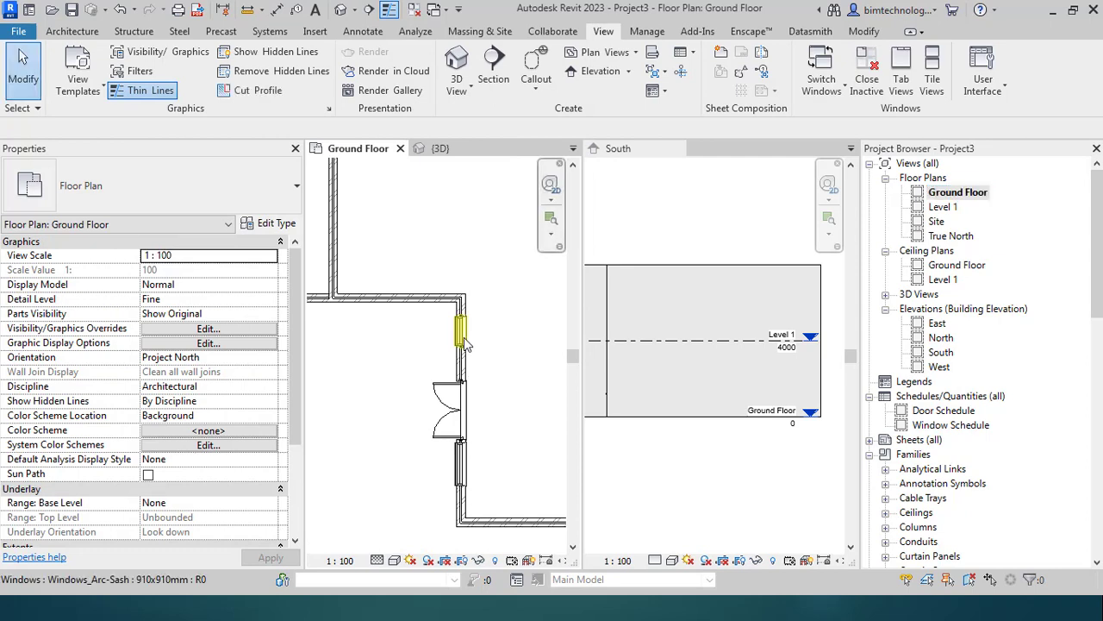
scroll(392, 348, down, 2)
scroll(393, 347, down, 3)
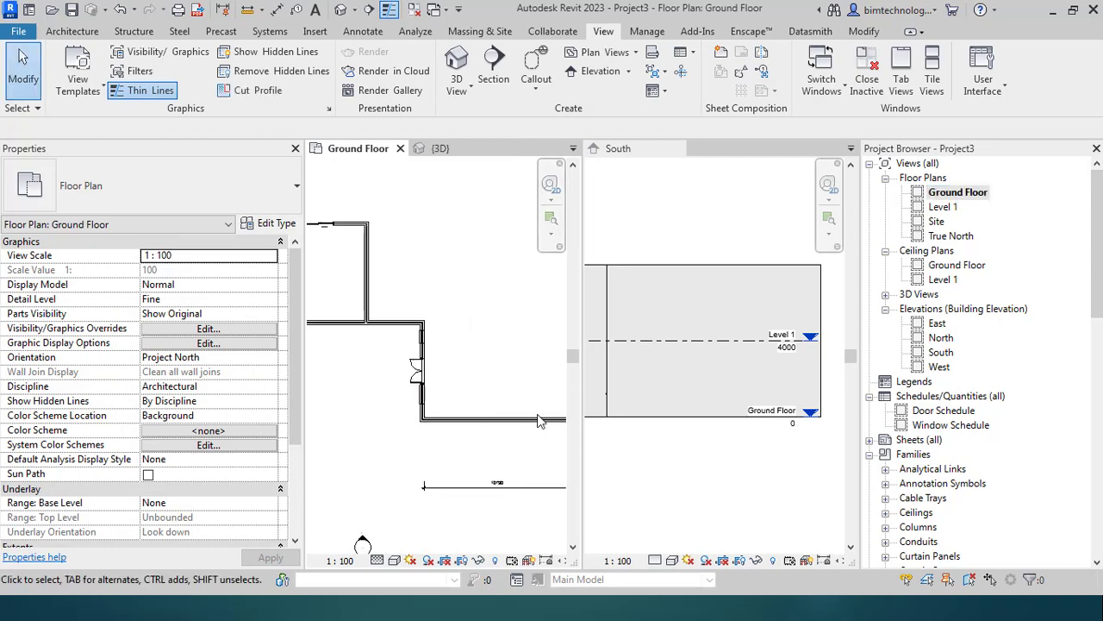
scroll(456, 349, up, 2)
scroll(431, 344, up, 2)
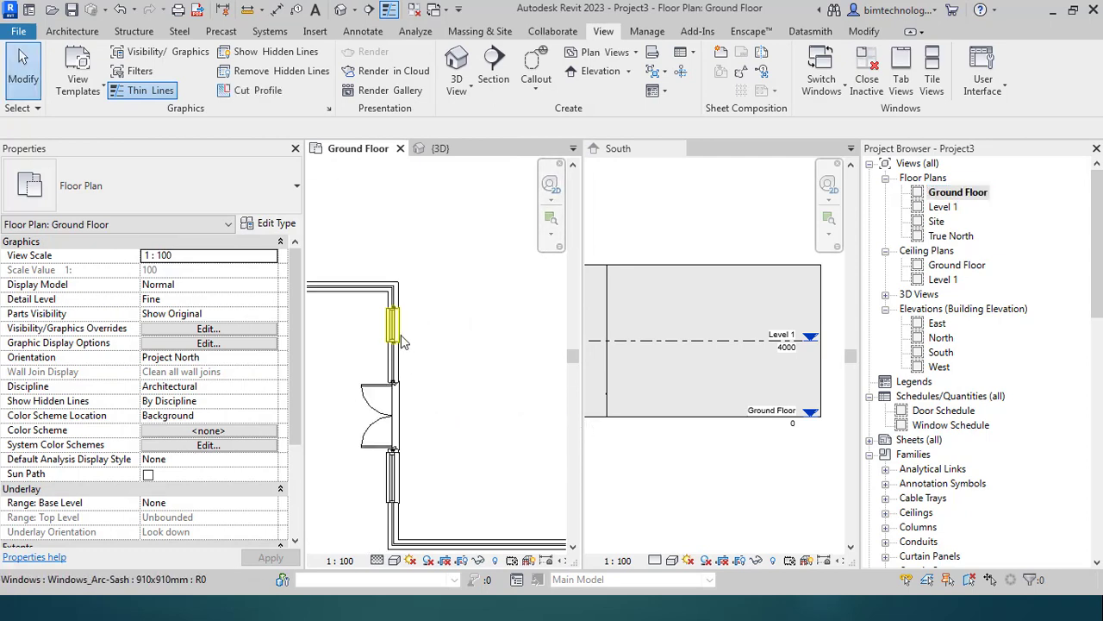
Step: Rehost the upper side-wall window onto the bottom (south) wall
click(392, 326)
click(744, 78)
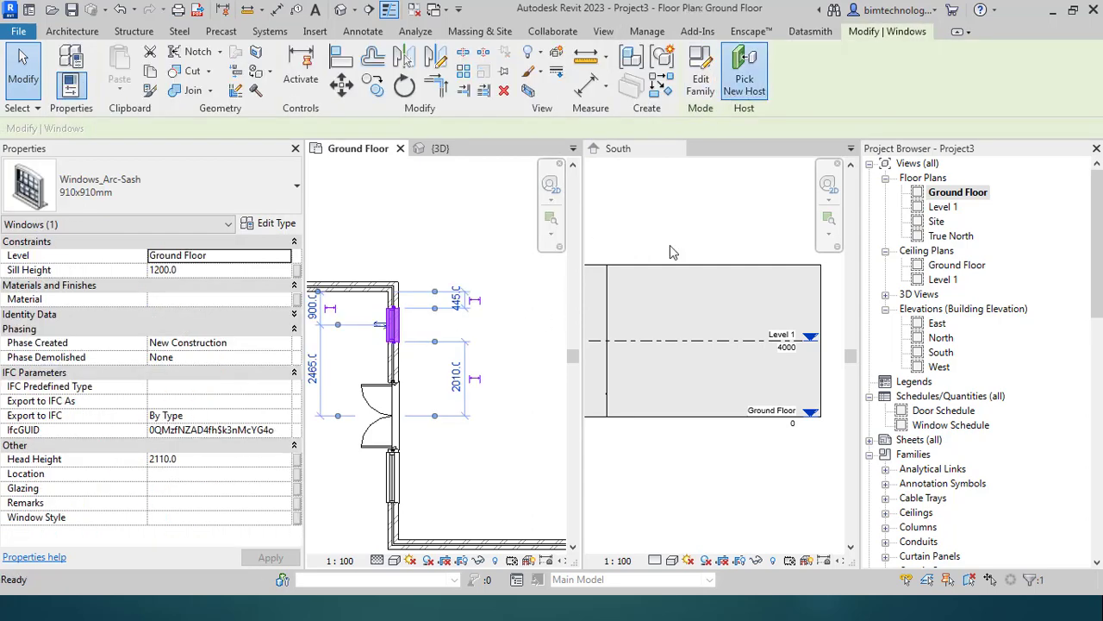
scroll(377, 429, down, 2)
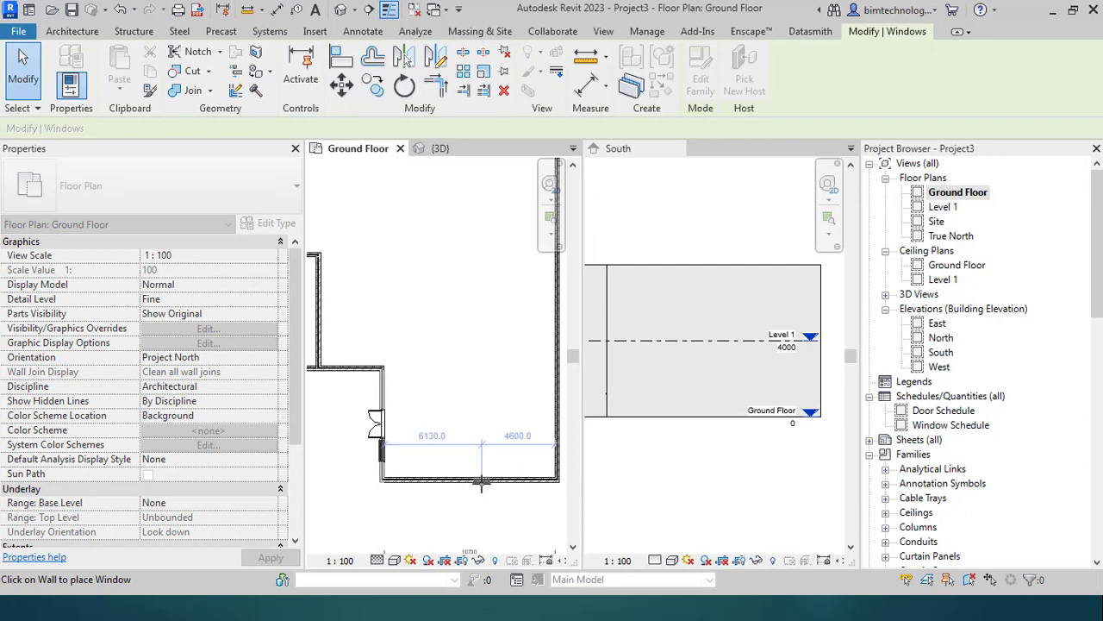
click(515, 496)
key(Escape)
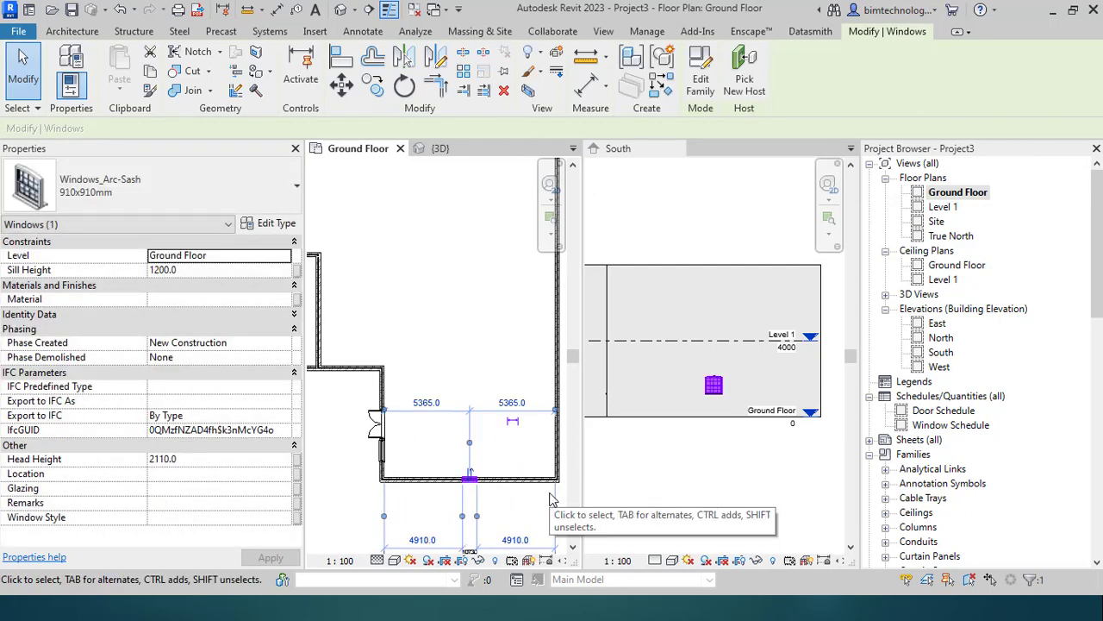
scroll(473, 526, up, 3)
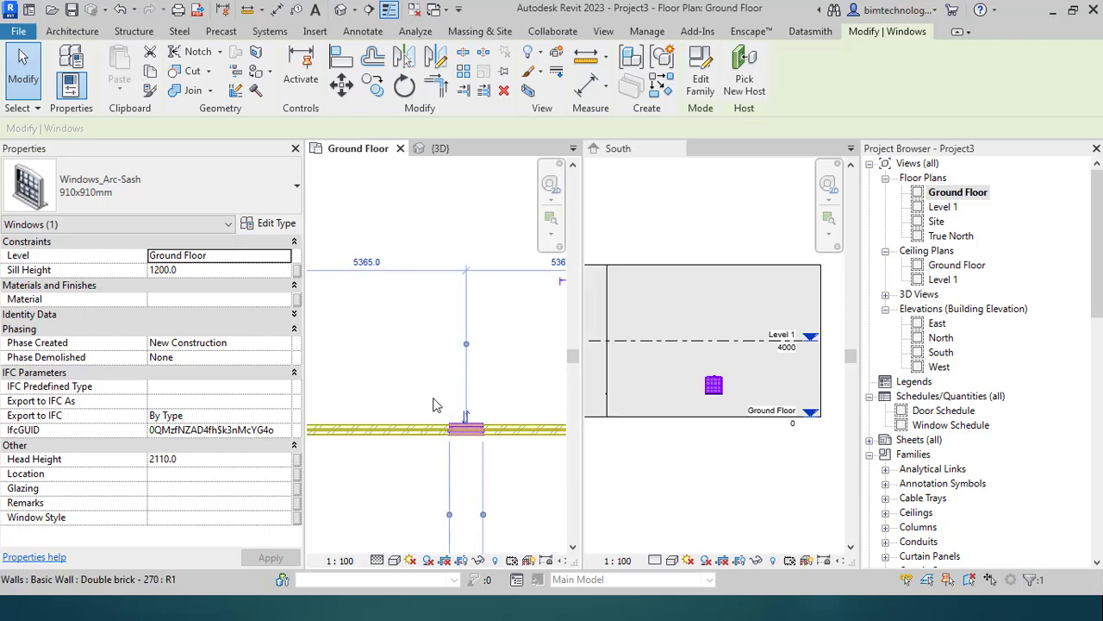
scroll(466, 377, down, 2)
scroll(475, 511, up, 2)
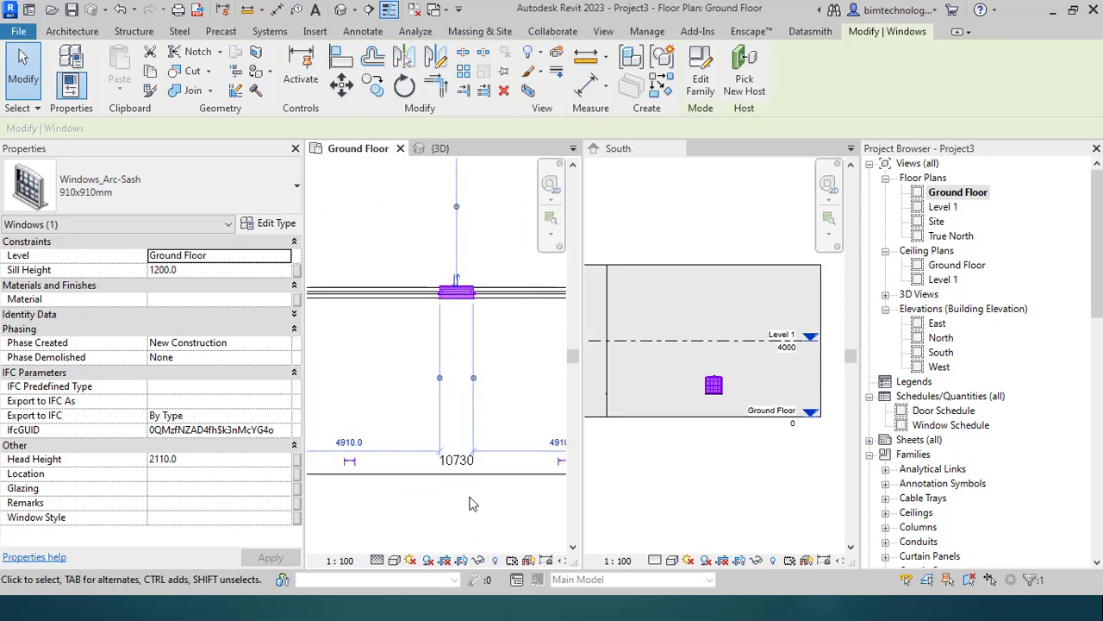
click(23, 58)
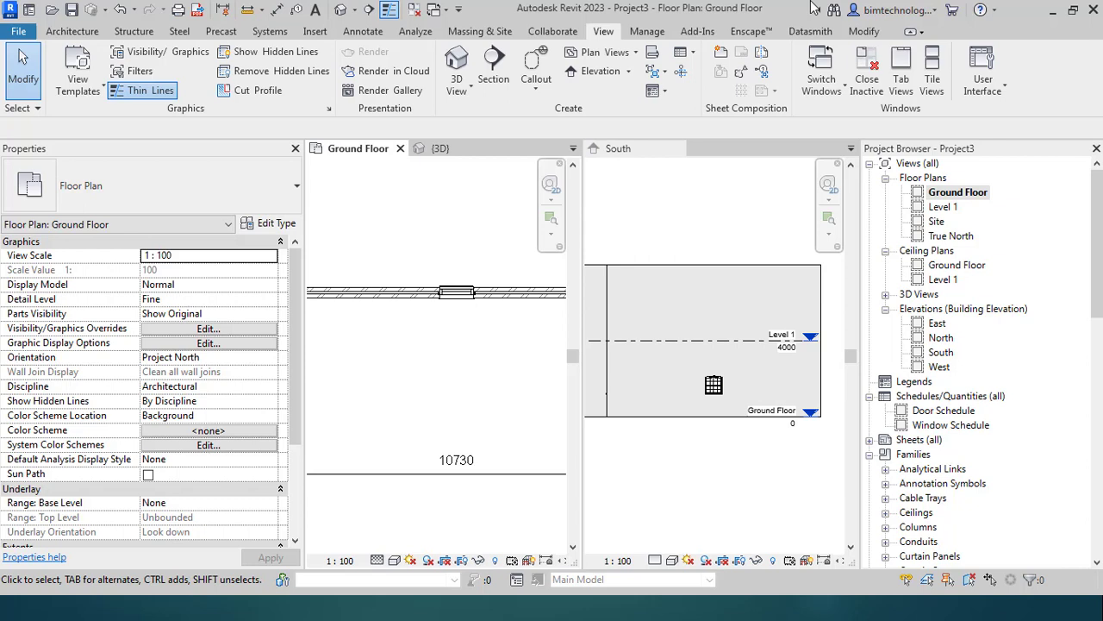
Step: Centre the south window by toggling EQ on the 5365 dimension string
click(456, 292)
scroll(418, 391, down, 3)
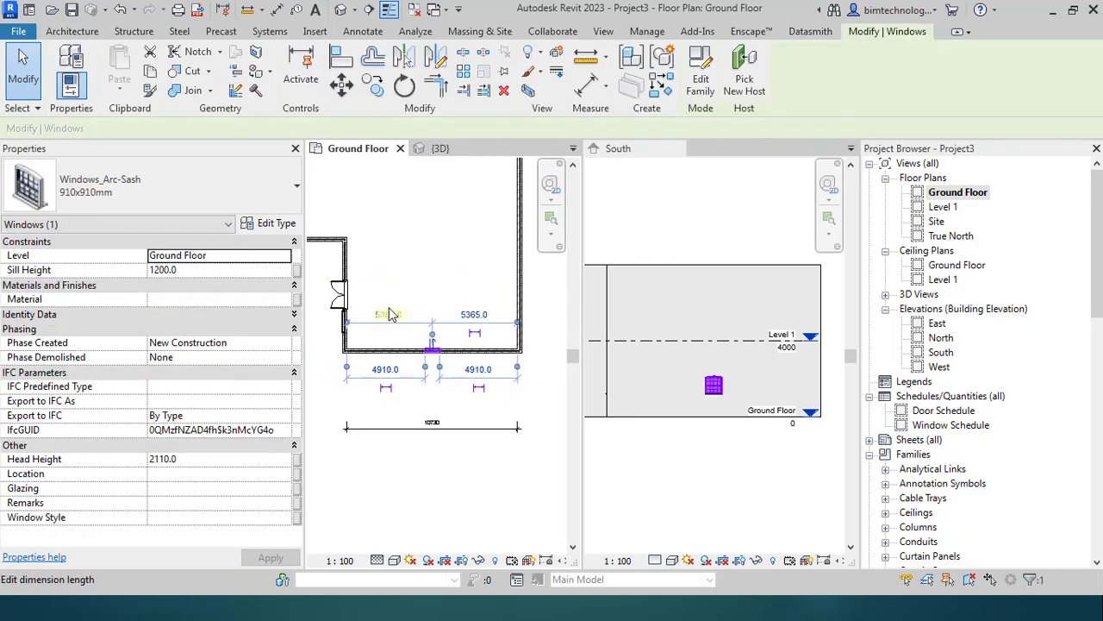
click(459, 336)
key(Escape)
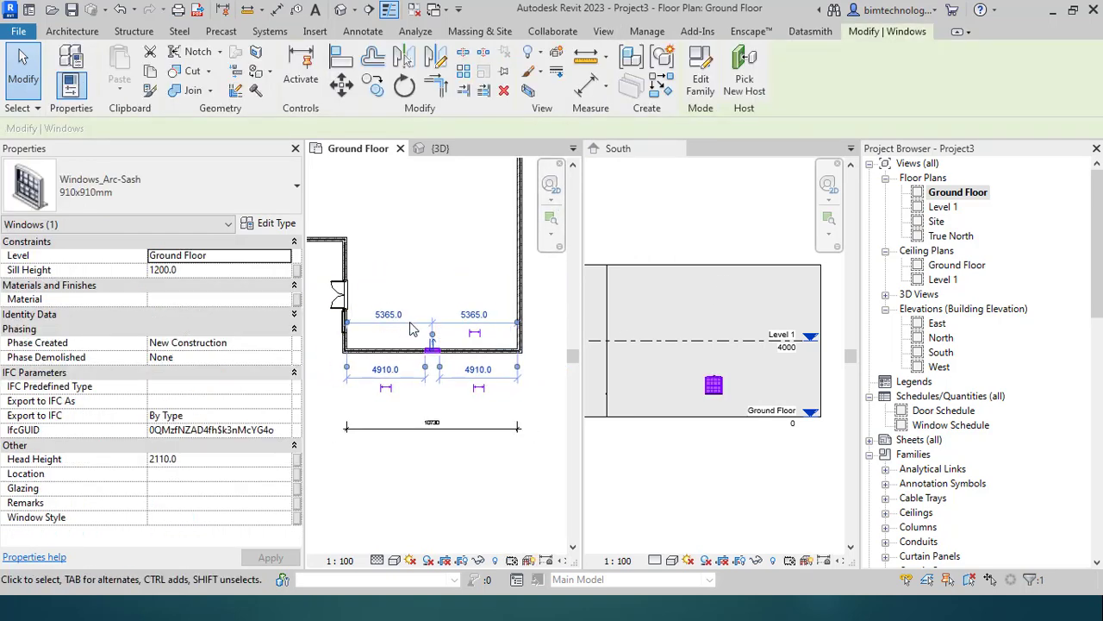
key(Escape)
click(436, 353)
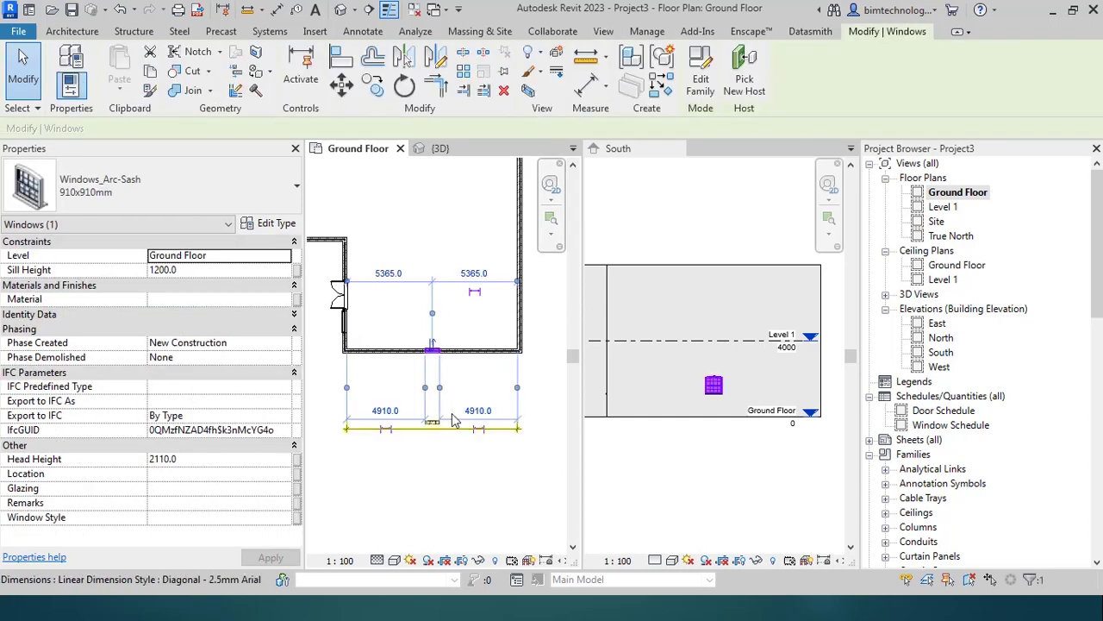
key(Escape)
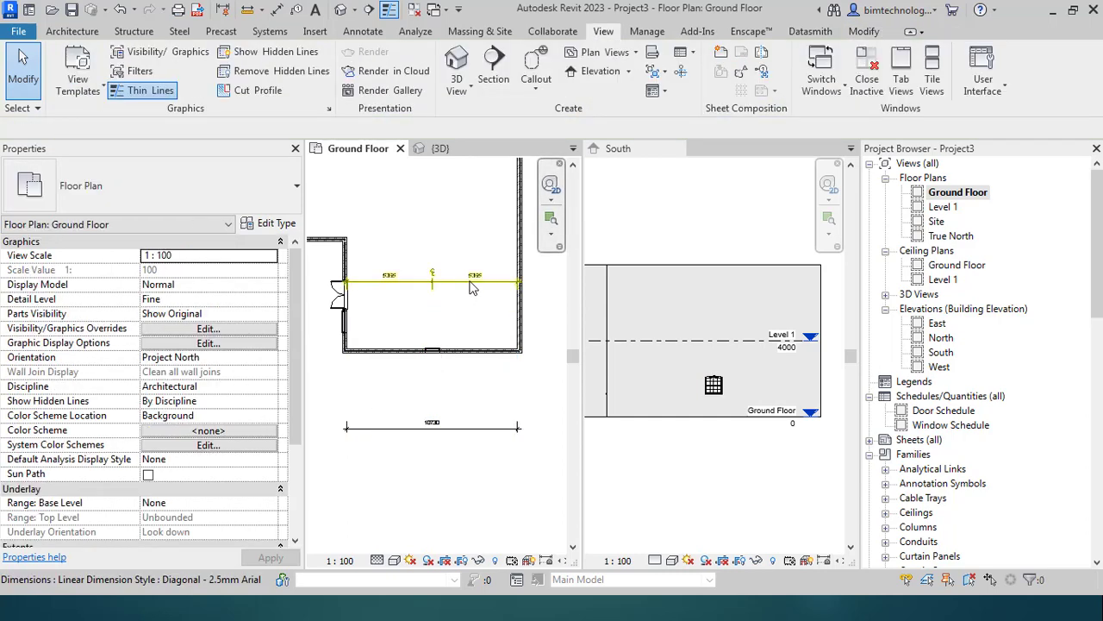
click(470, 282)
click(433, 304)
key(Escape)
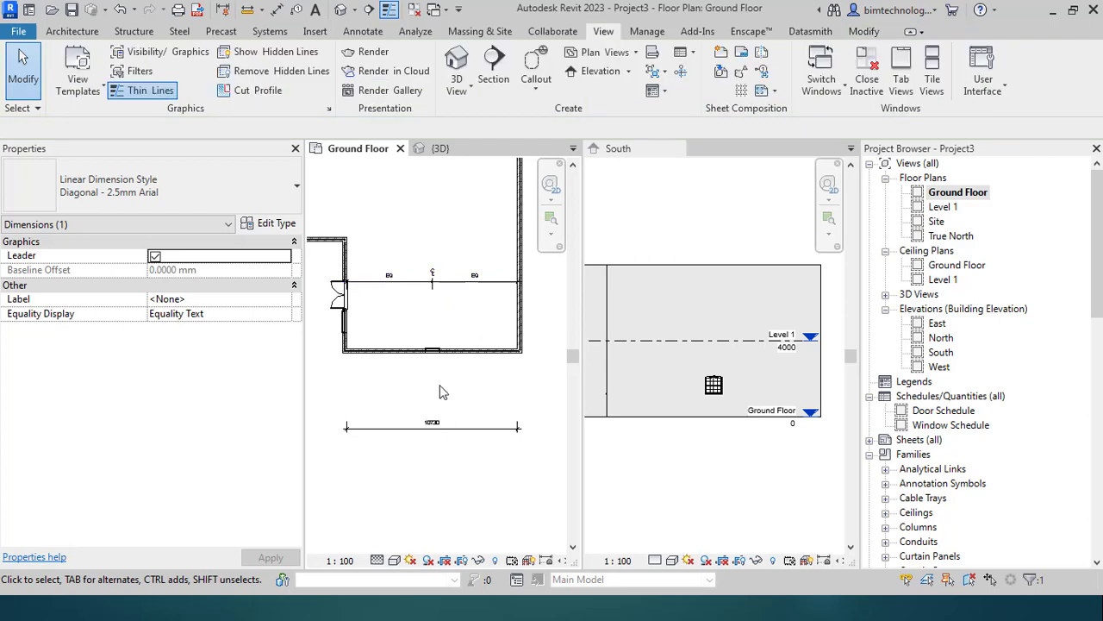
Step: Change the south window to the 1810x910mm Arc-Sash type
scroll(440, 362, up, 5)
click(458, 343)
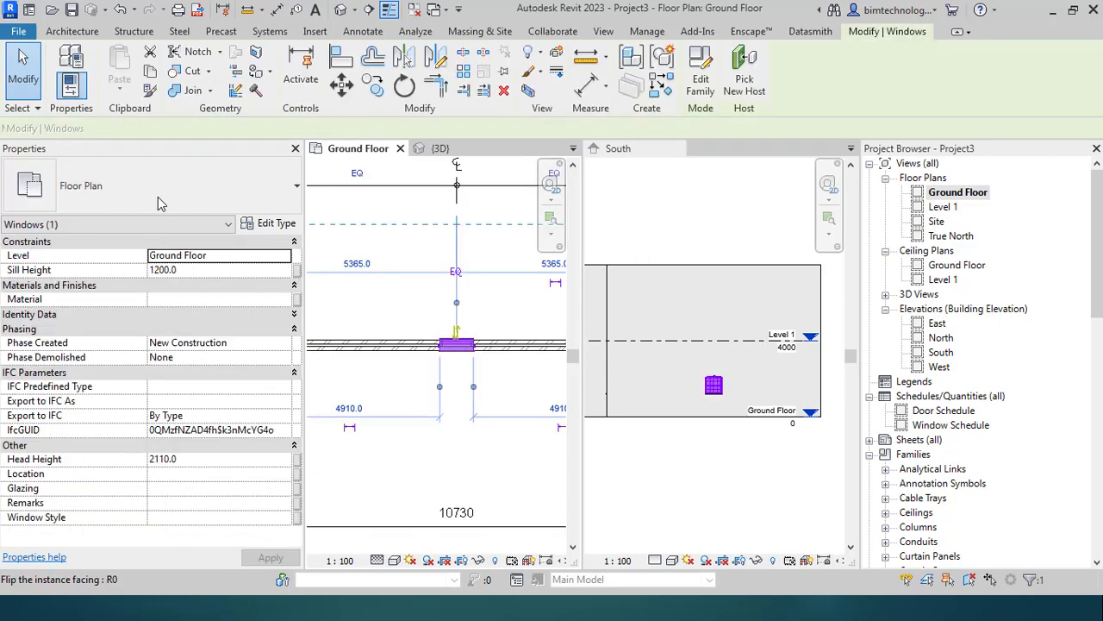
click(157, 197)
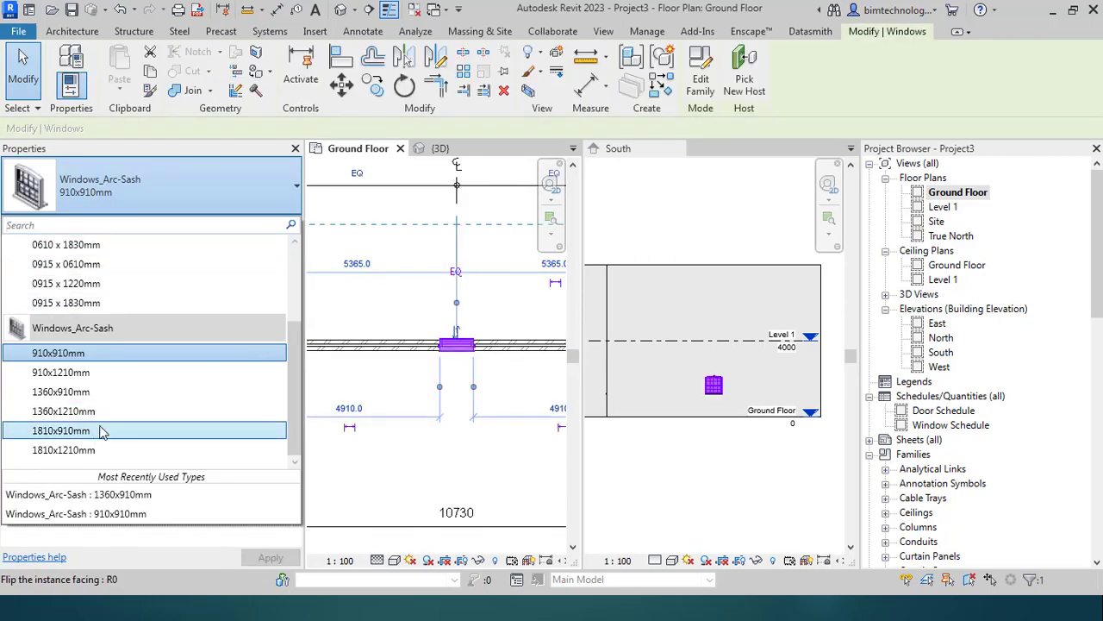
click(473, 398)
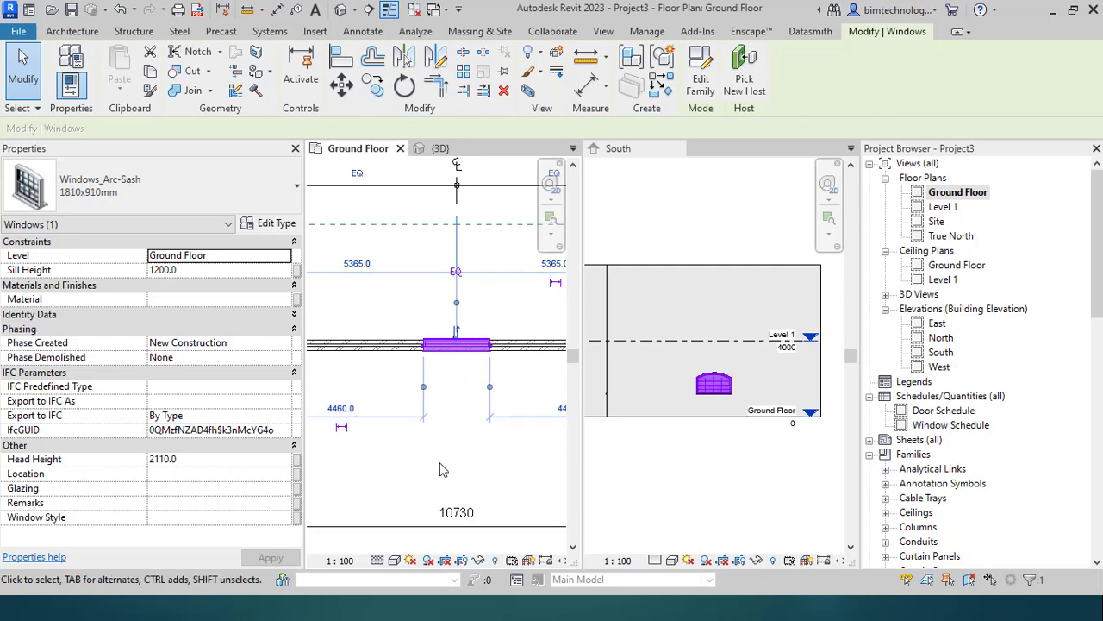
click(417, 449)
scroll(437, 435, down, 3)
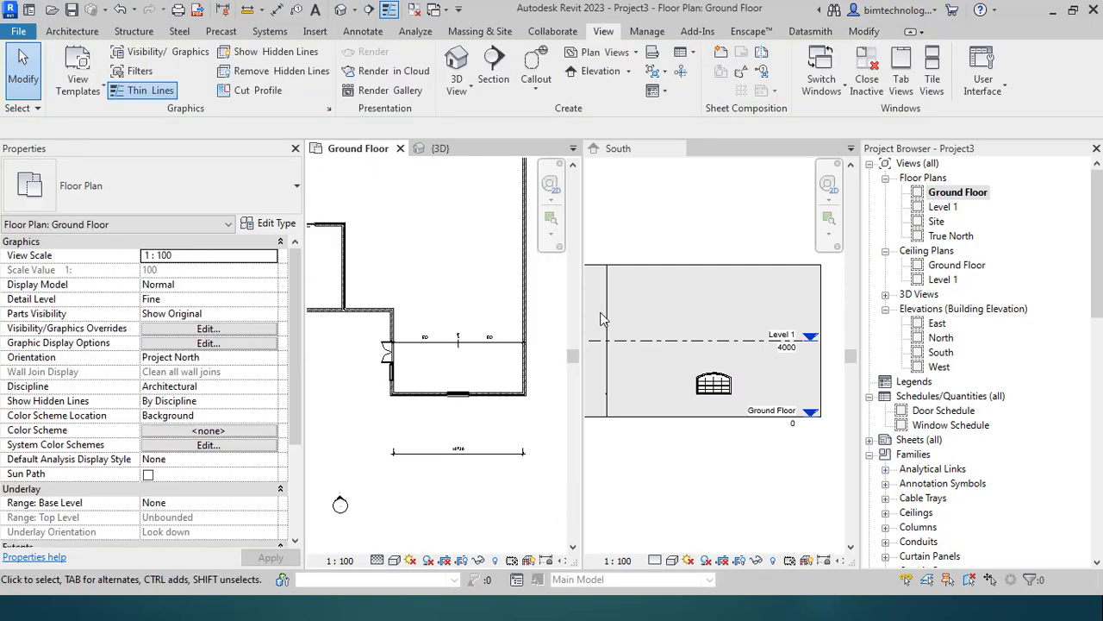